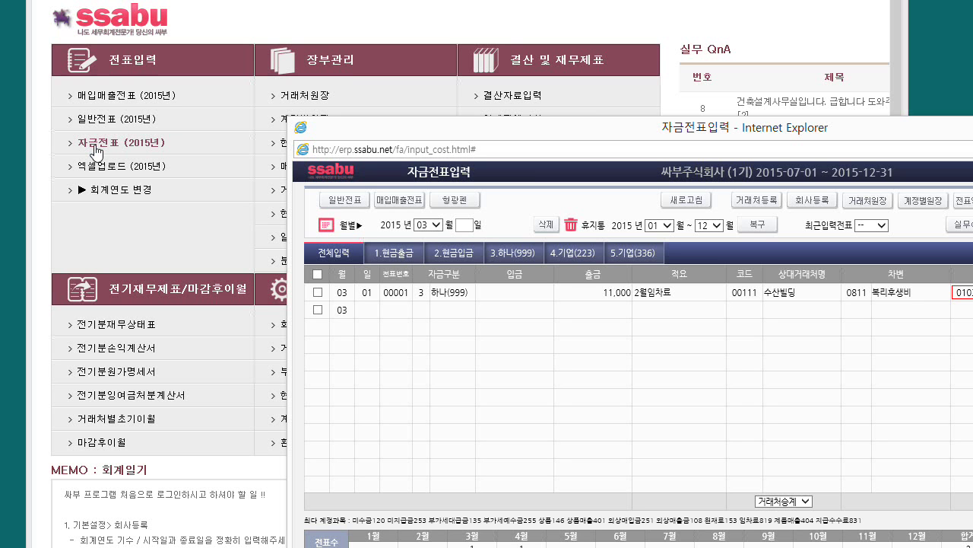
Step: Bring the 자금전표입력 window fully into view and refresh its voucher data
drag(458, 128, 344, 210)
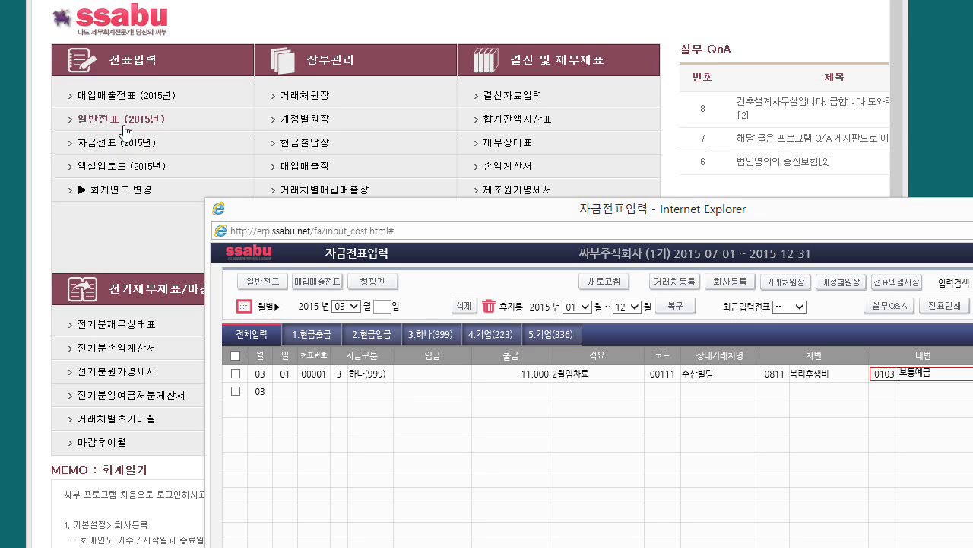
drag(302, 207, 111, 19)
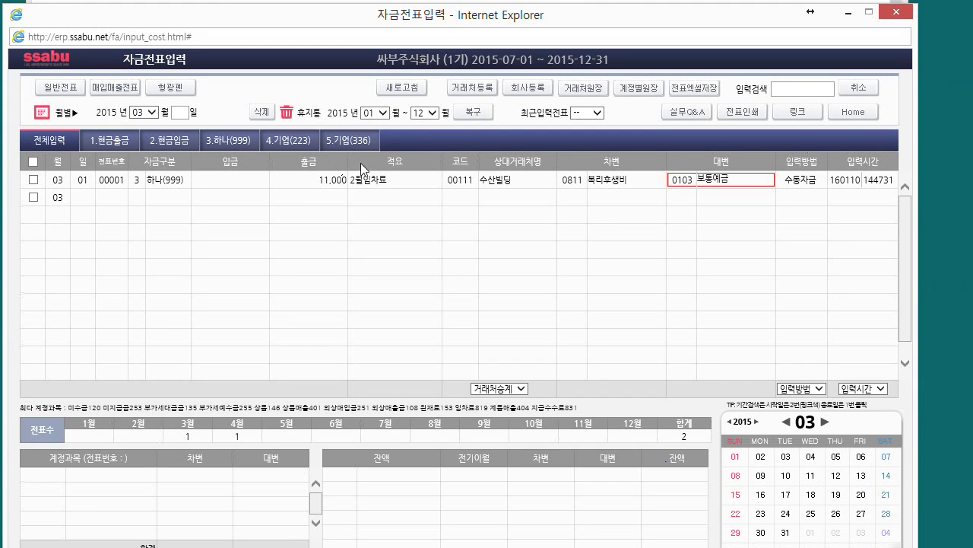
click(399, 90)
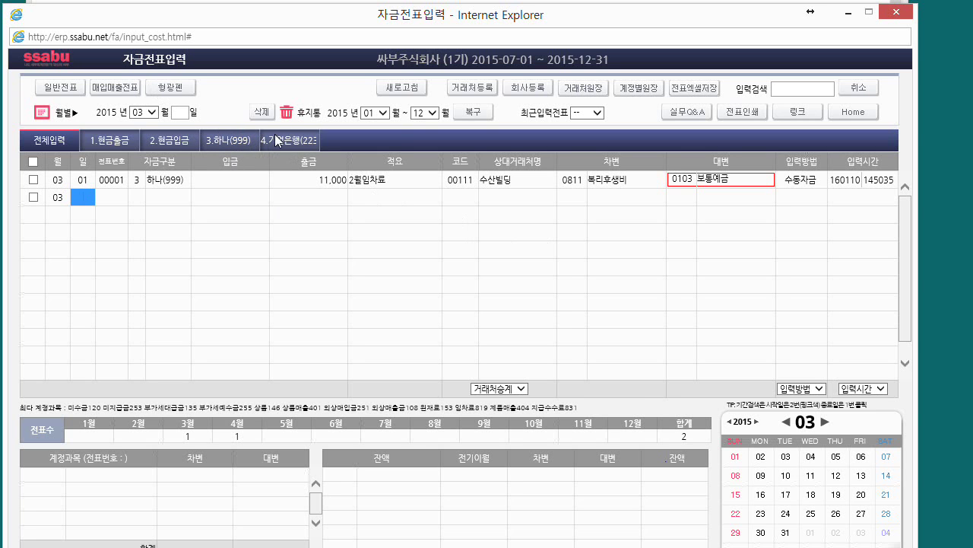
Step: Open the 거래처 registration window from the fund voucher entry and show its 금융기관 list
click(472, 90)
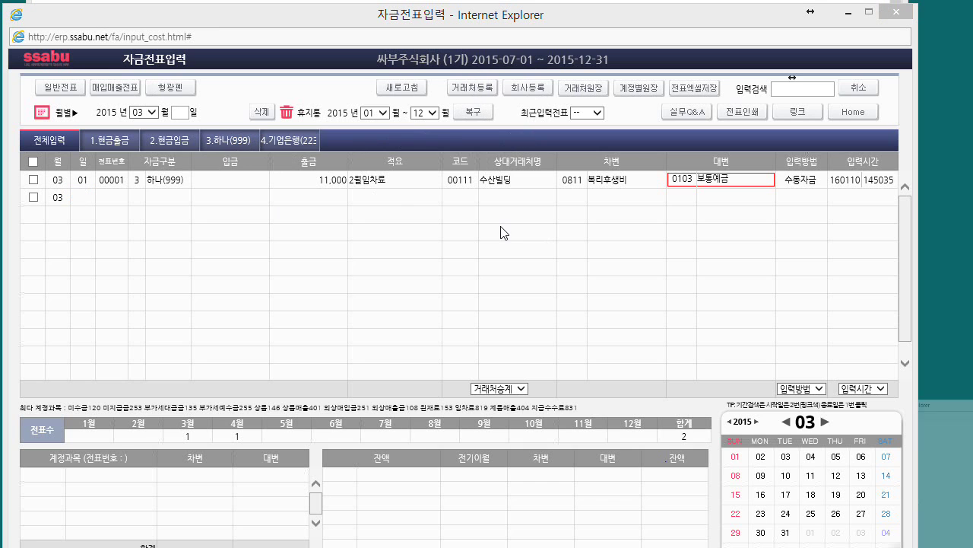
drag(386, 87, 369, 70)
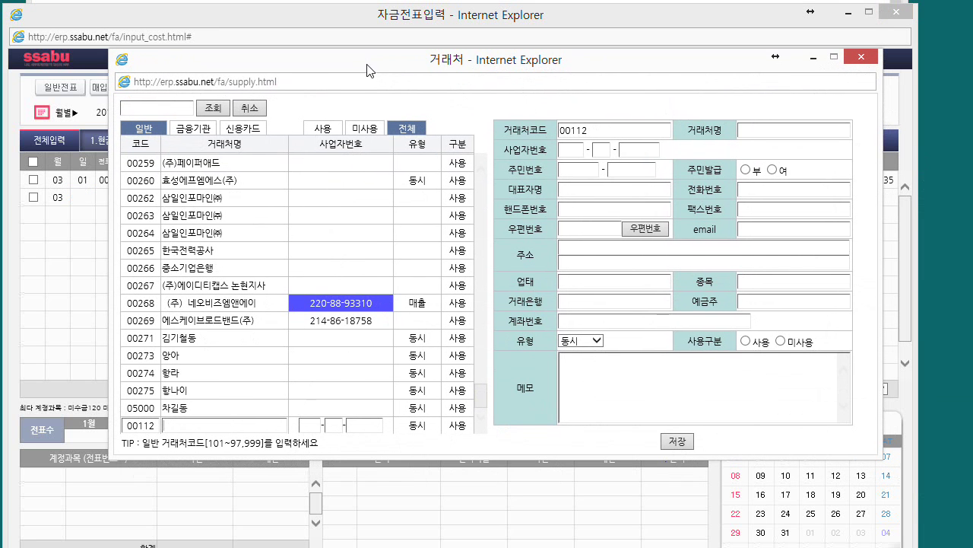
click(196, 133)
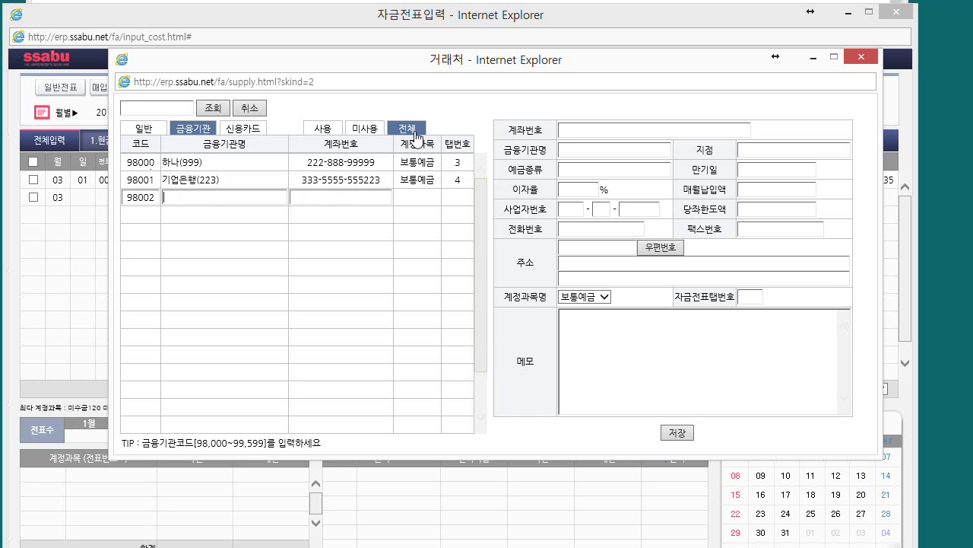
drag(458, 71, 503, 254)
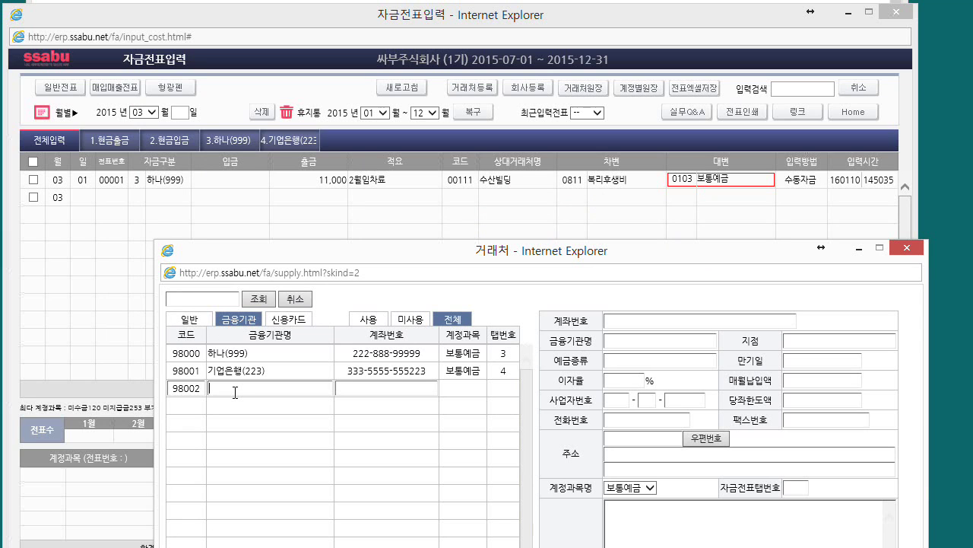
Step: Register 기업은행(449) as financial institution 98002 with its bank account number
text(기업ㅇ은해(449)33)
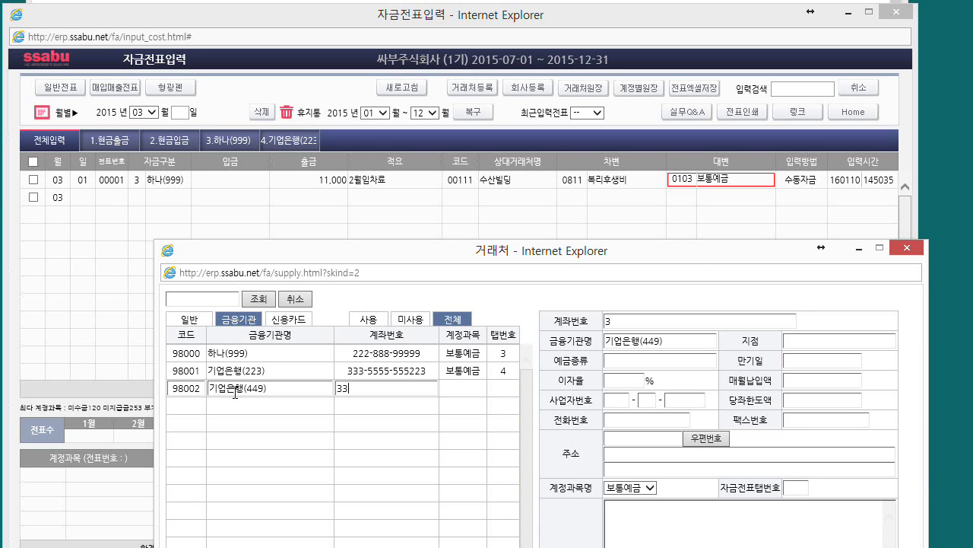
text(3-5555-5555)
key(BackSpace)
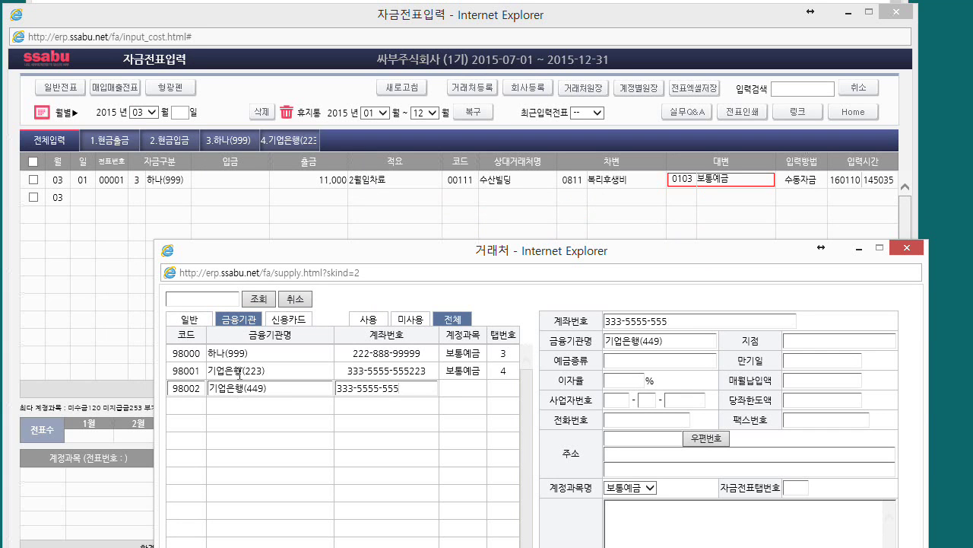
text(449)
drag(365, 254, 339, 139)
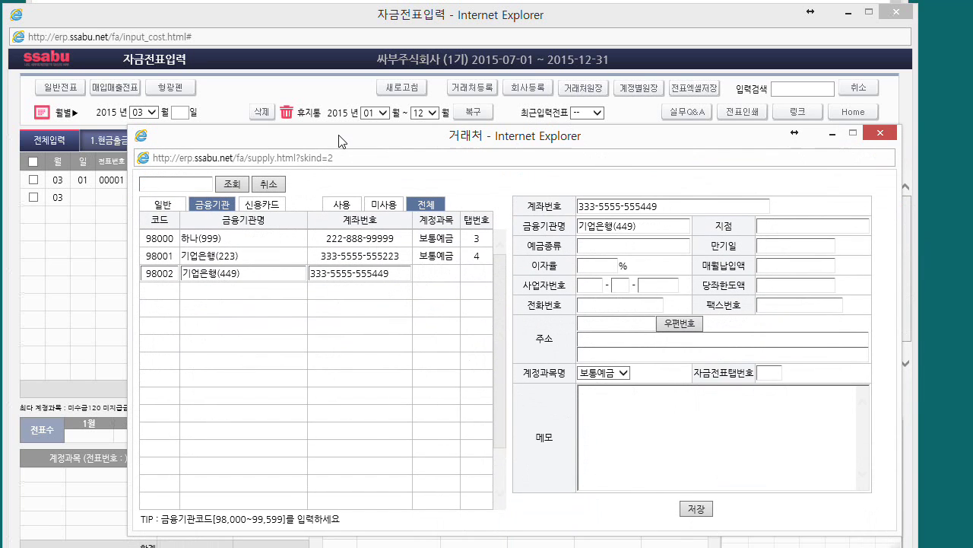
key(Return)
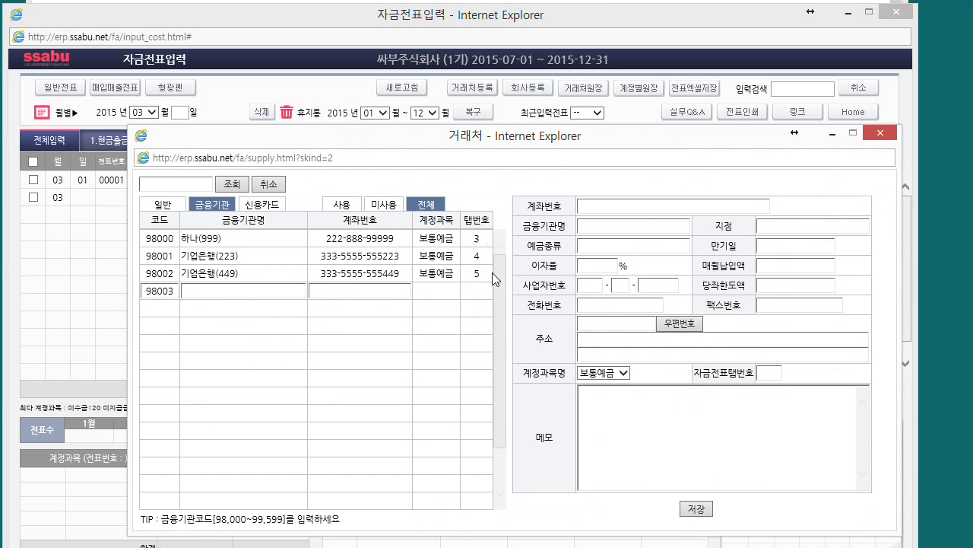
Step: Move the 거래처 window out of the way and refresh 자금전표입력 to load the new bank tab
drag(388, 141, 413, 277)
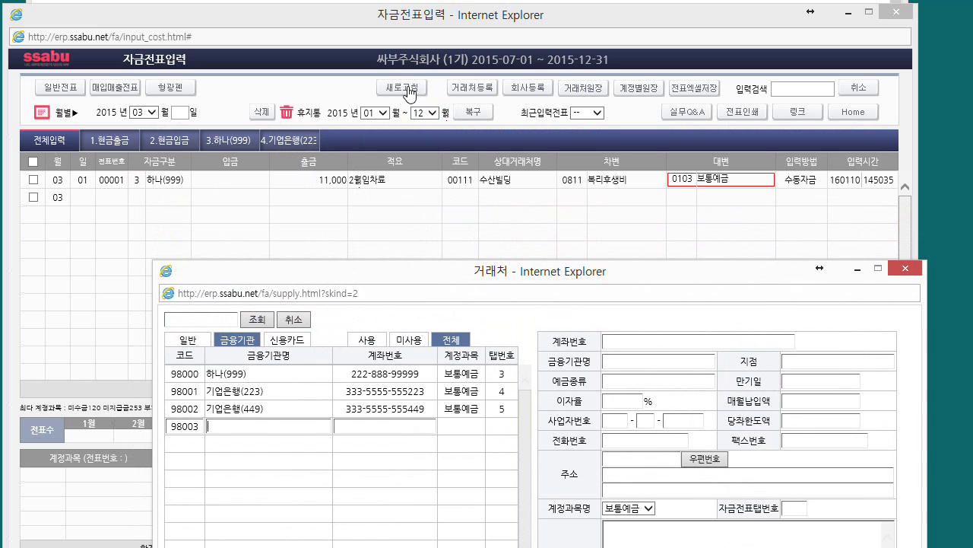
drag(471, 266, 972, 265)
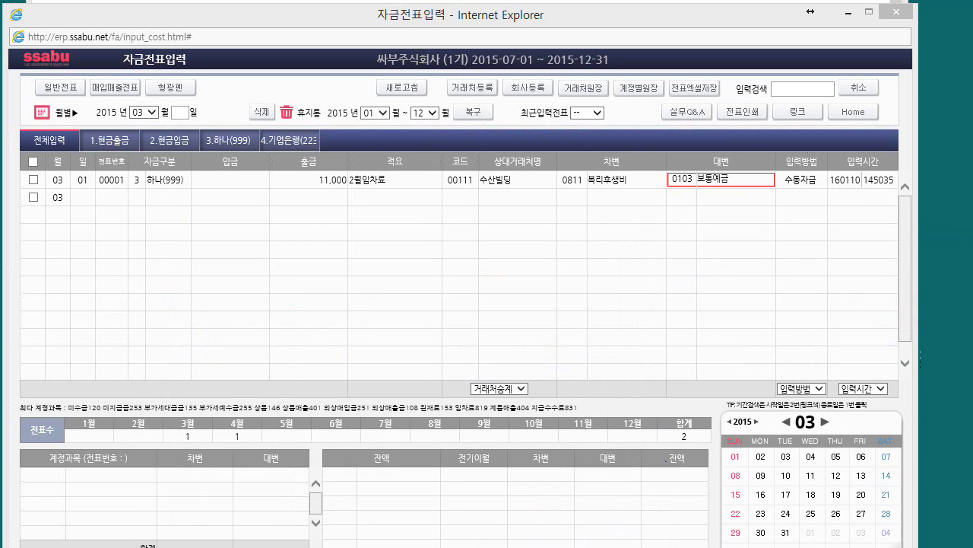
click(403, 87)
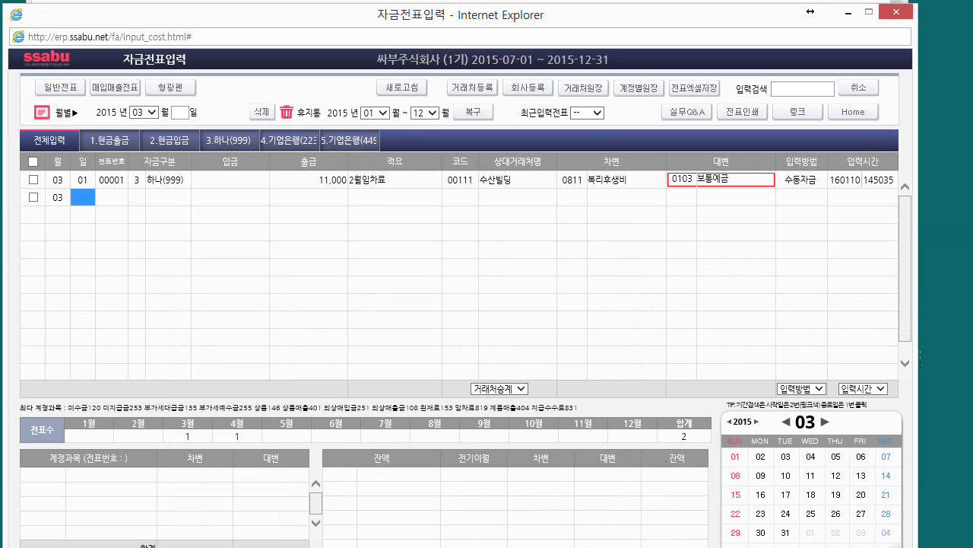
Step: Shorten the name of financial institution 98002 to 기업(449), save it and refresh 자금전표입력
drag(972, 192, 401, 190)
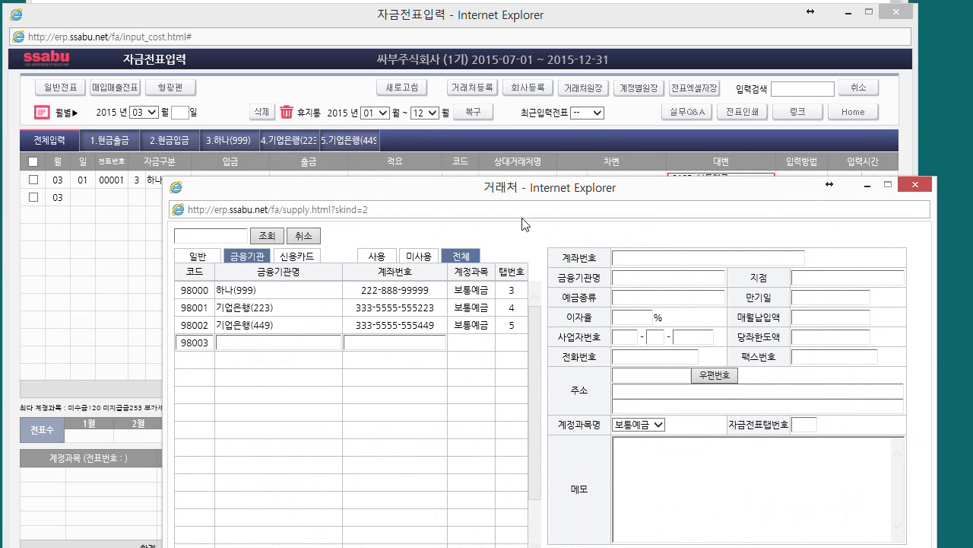
click(235, 325)
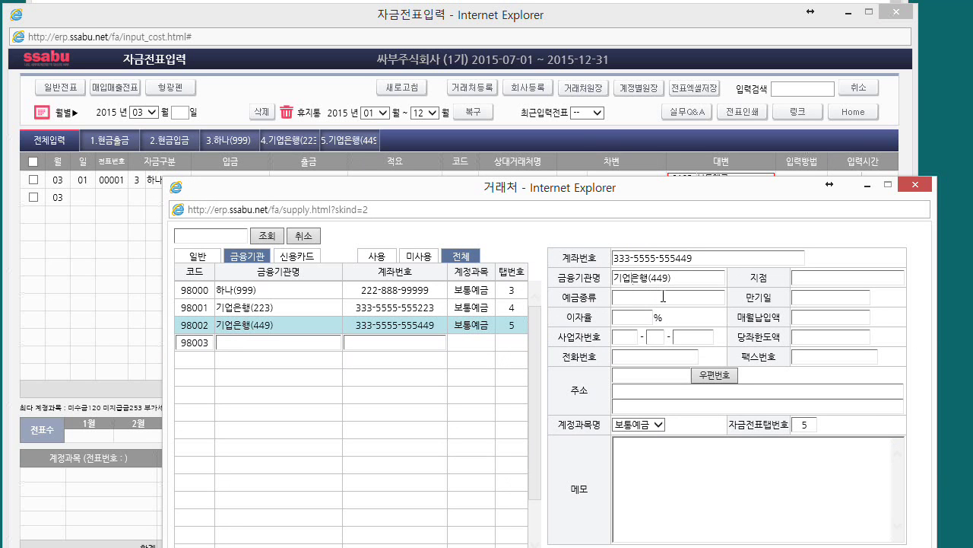
drag(461, 190, 972, 219)
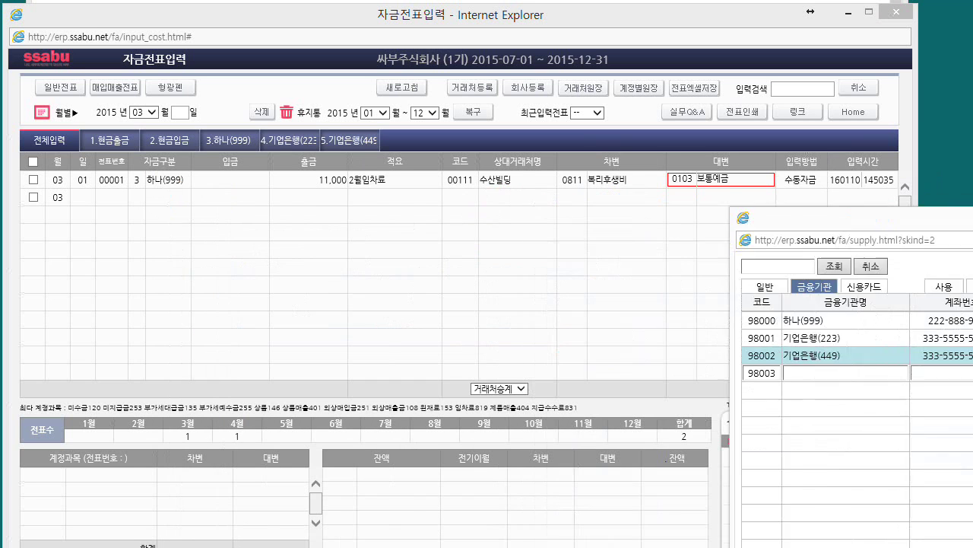
click(714, 199)
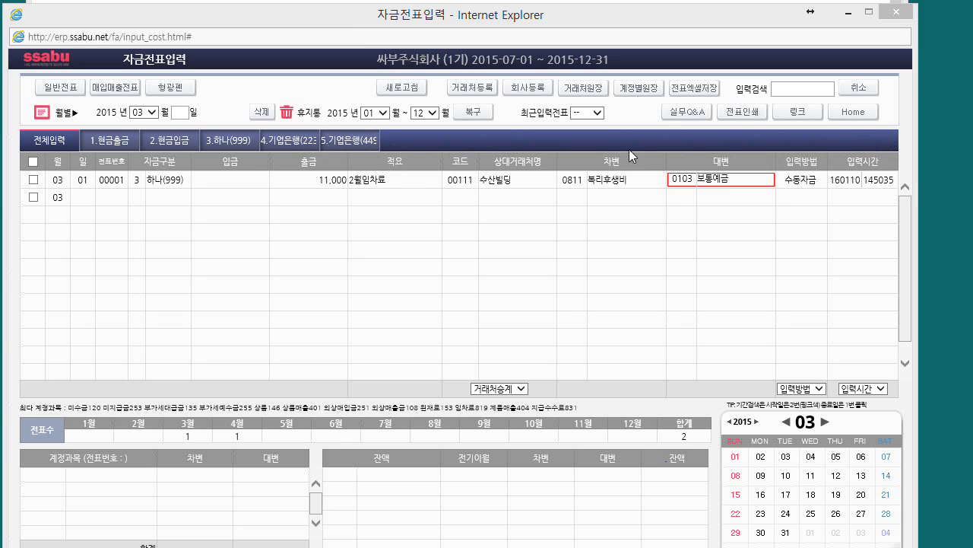
double_click(349, 140)
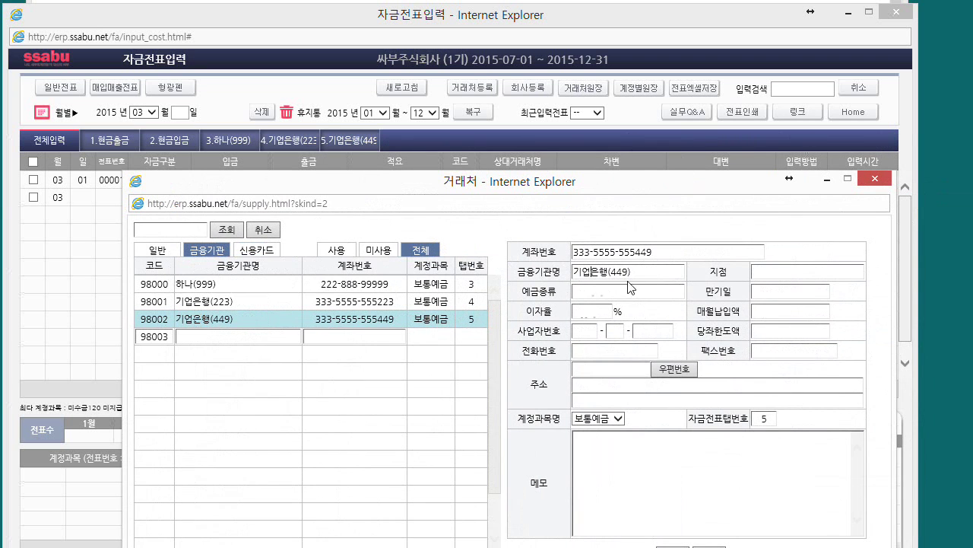
key(BackSpace)
key(BackSpace)
drag(478, 183, 435, 122)
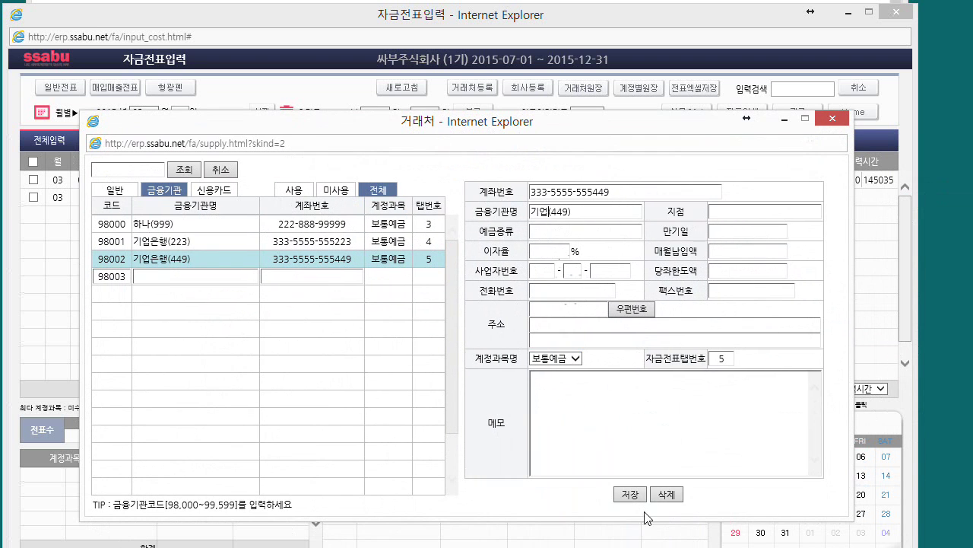
click(631, 495)
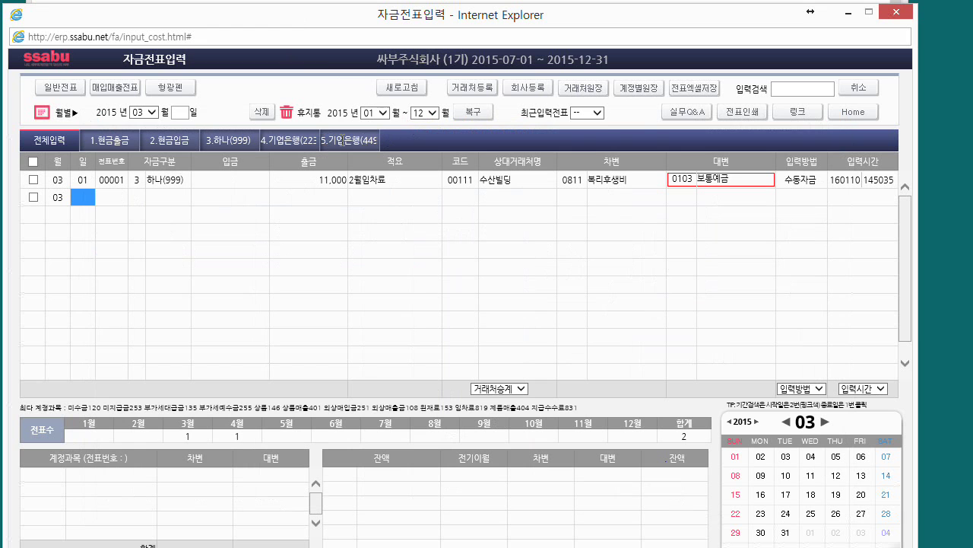
click(399, 88)
Step: Reopen the 금융기관 list in 거래처등록 and inspect the 자금전표탭번호 and 계정과목명 options of 기업(449)
click(477, 88)
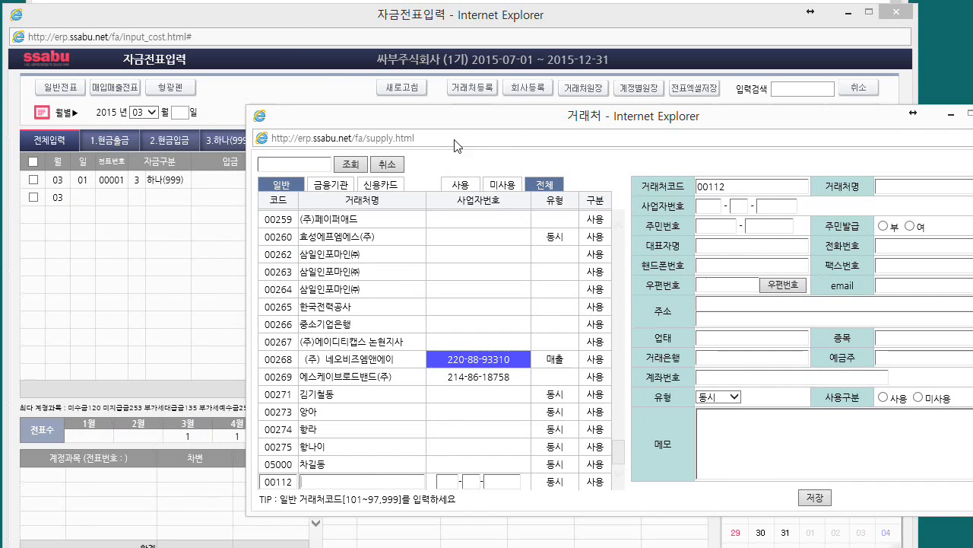
click(328, 185)
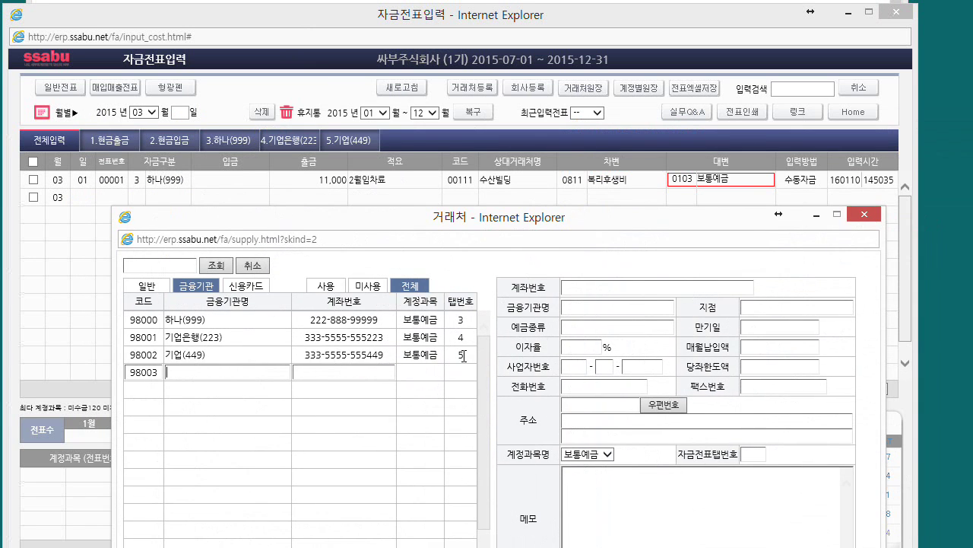
click(463, 355)
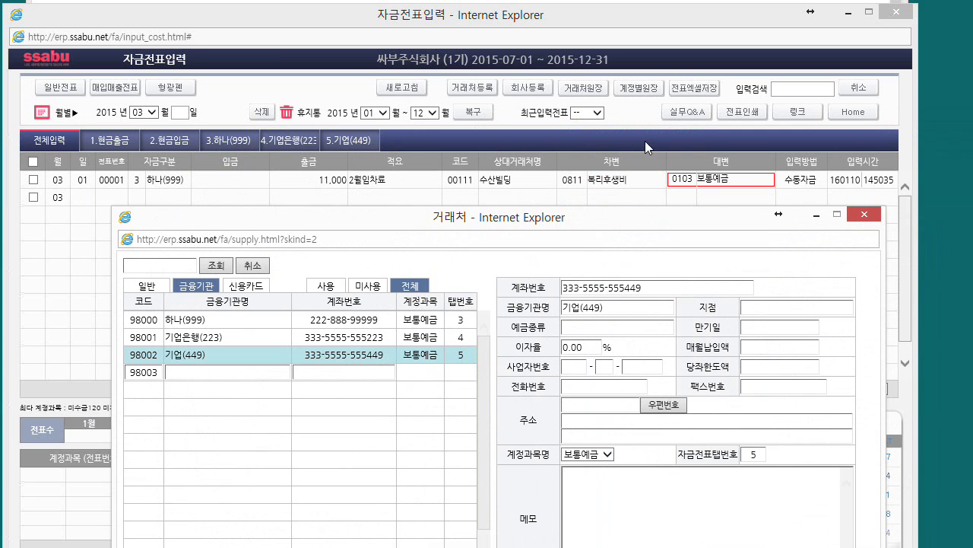
double_click(752, 454)
click(607, 454)
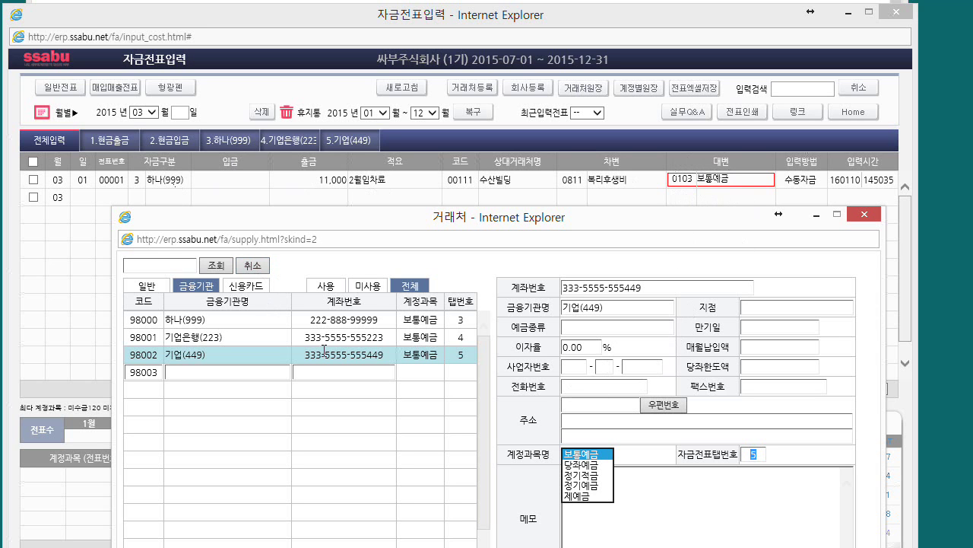
Step: Set the 계정과목명 of 하나(999) to 정기예금, save it and refresh 자금전표입력
click(194, 318)
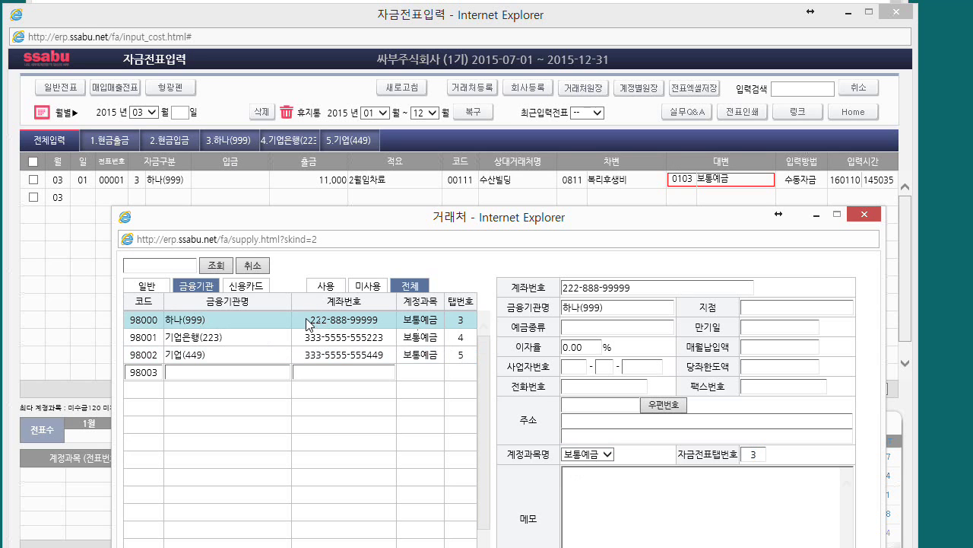
click(606, 454)
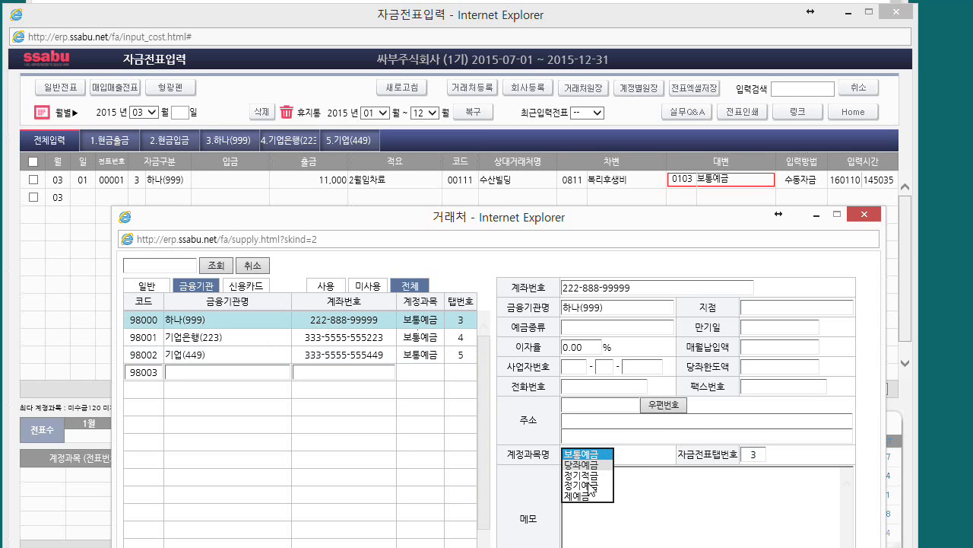
click(588, 484)
drag(586, 224, 521, 103)
click(598, 467)
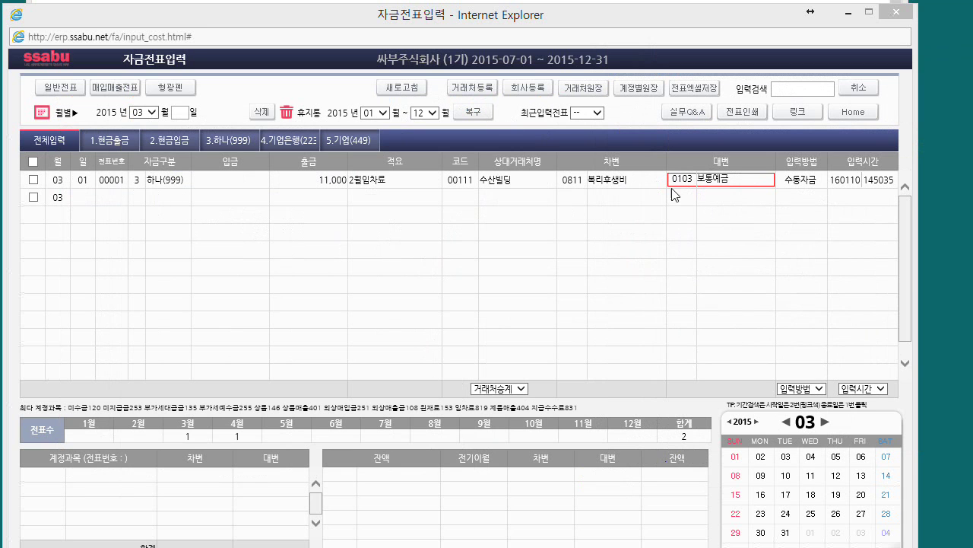
click(409, 91)
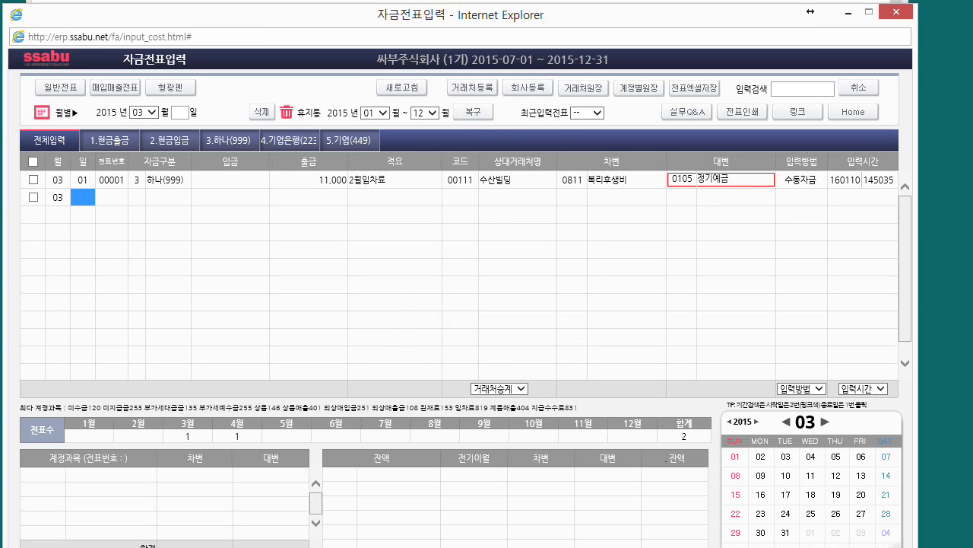
Step: Return to the 거래처 window, set the 계정과목명 of 하나(999) to 보통예금 and save it
key(alt+Tab)
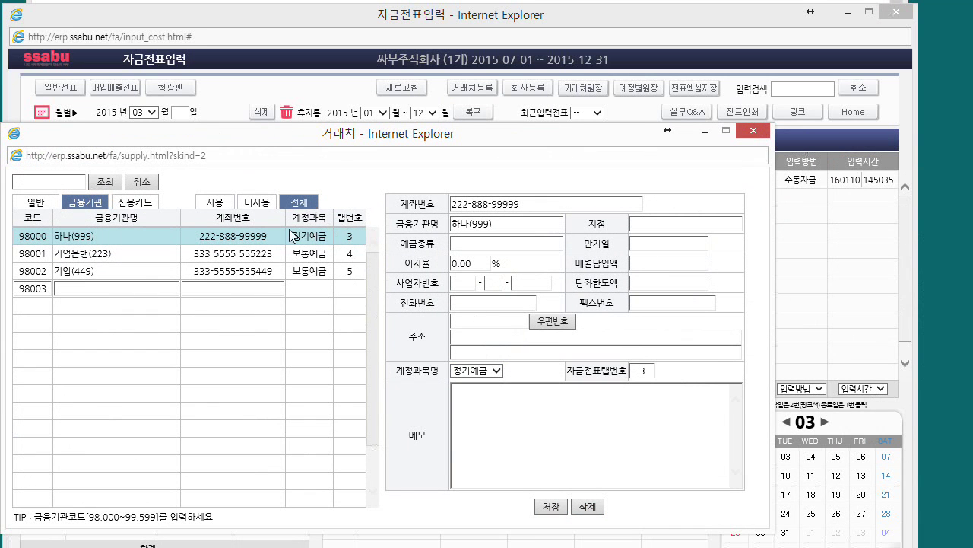
drag(335, 135, 367, 135)
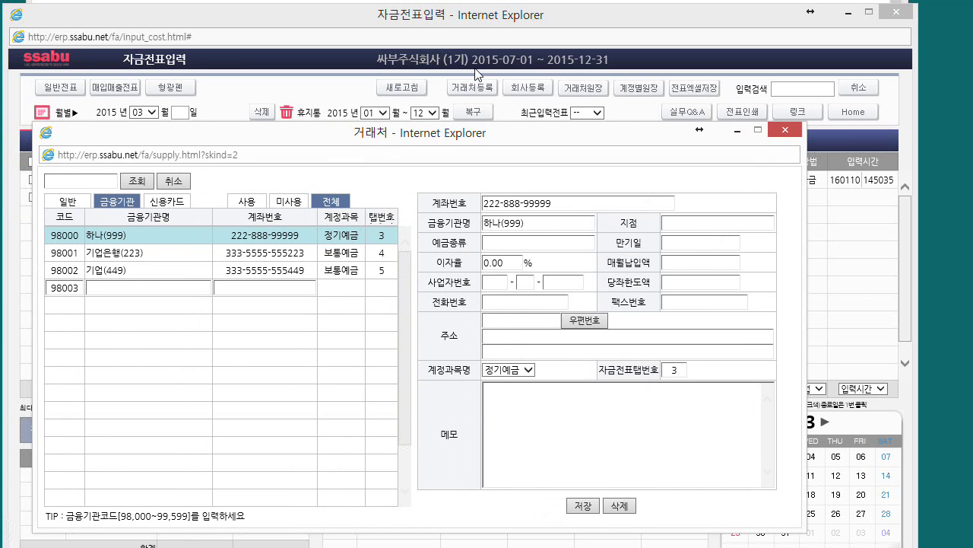
click(120, 207)
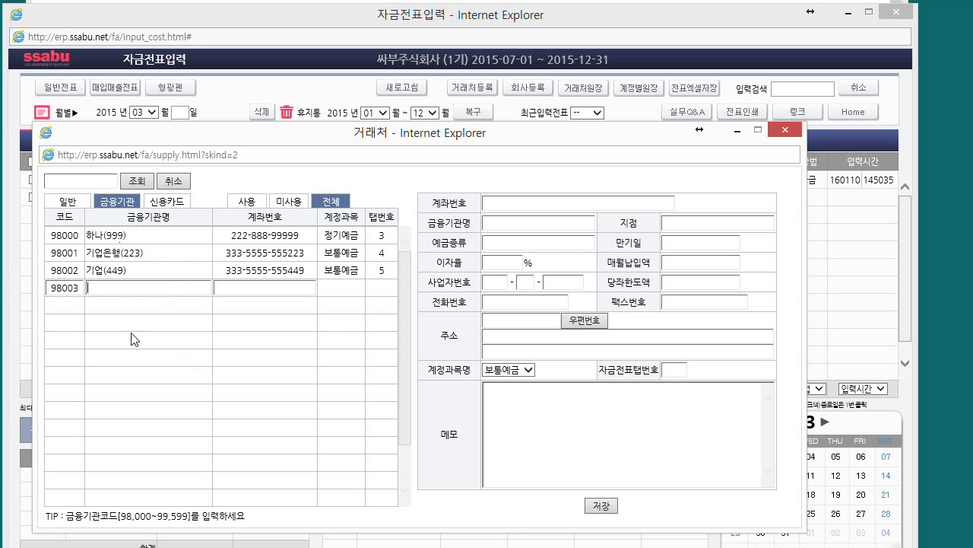
click(341, 235)
click(528, 371)
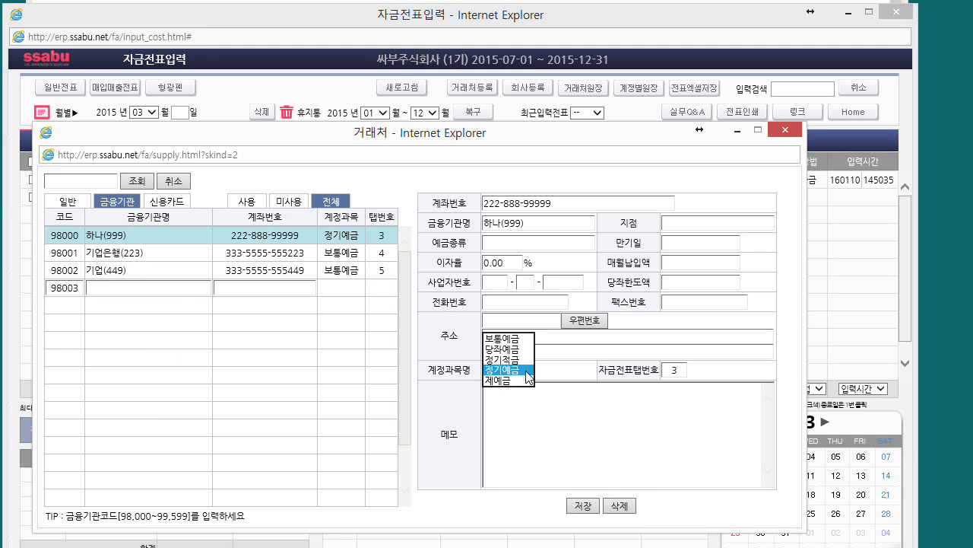
click(515, 342)
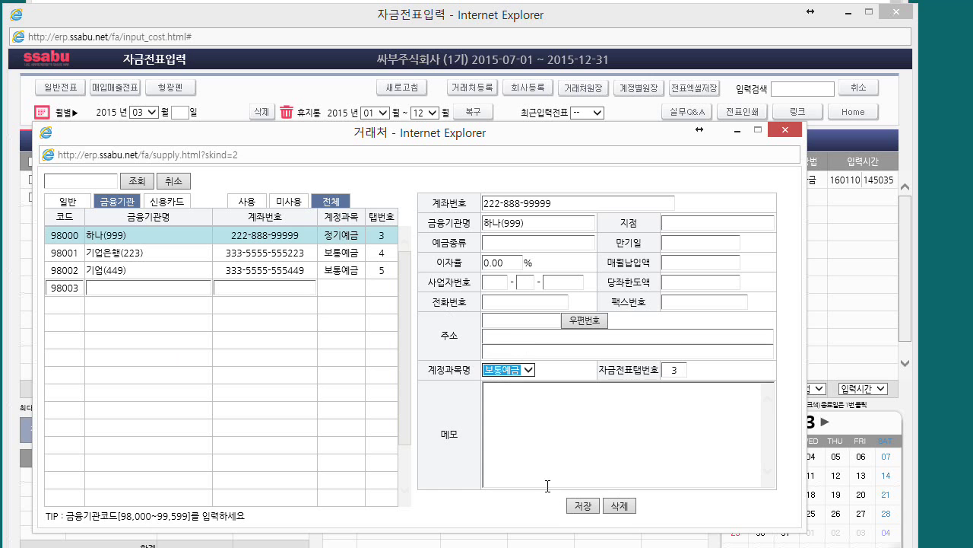
click(583, 505)
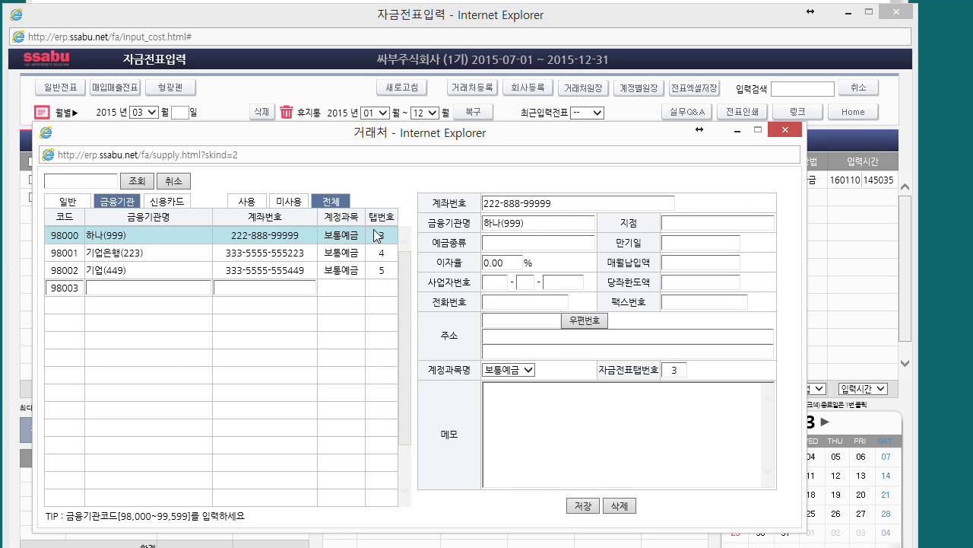
Step: Save 하나(999), close the 거래처 window and refresh 자금전표입력 to check the 출금, 차변 and 대변 columns
click(583, 505)
click(787, 131)
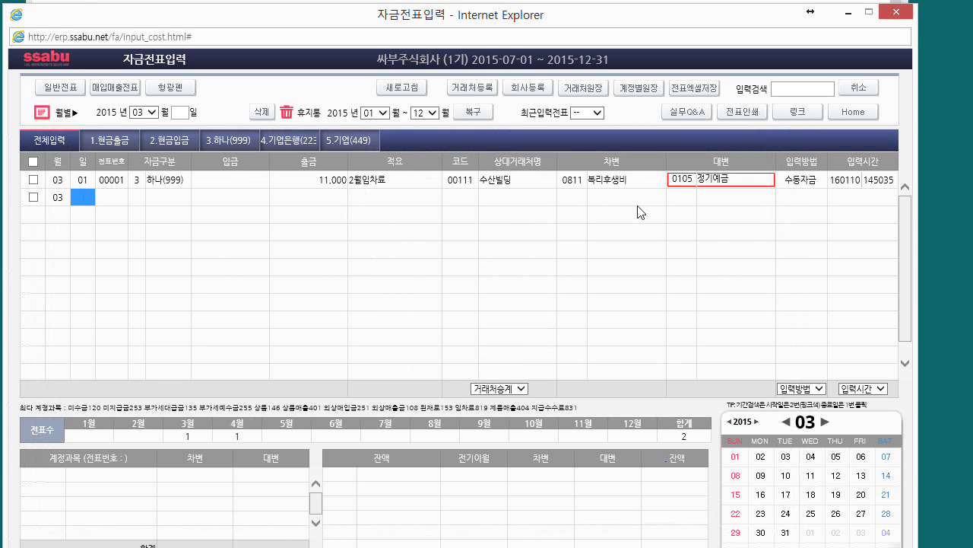
click(423, 90)
drag(212, 163, 308, 162)
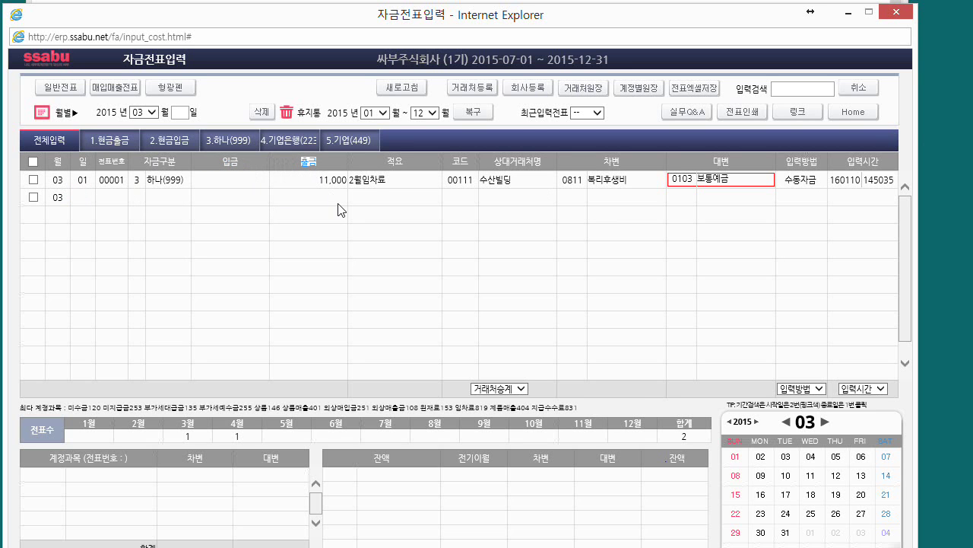
drag(605, 162, 644, 163)
drag(712, 163, 731, 163)
Step: Start a fund voucher line dated 03-02 with 자금구분 3, 하나(999), and a 입금 amount of 10,000
click(89, 197)
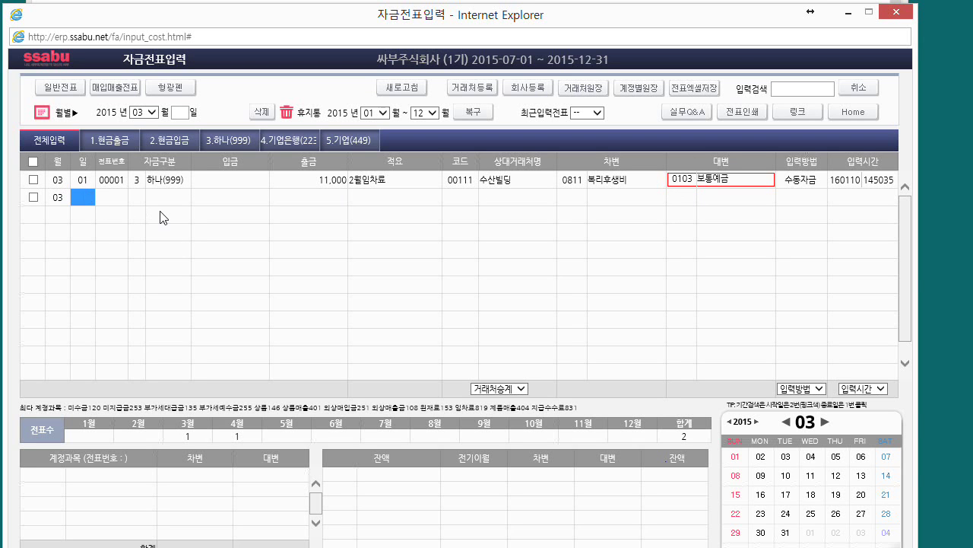
text(02)
key(Return)
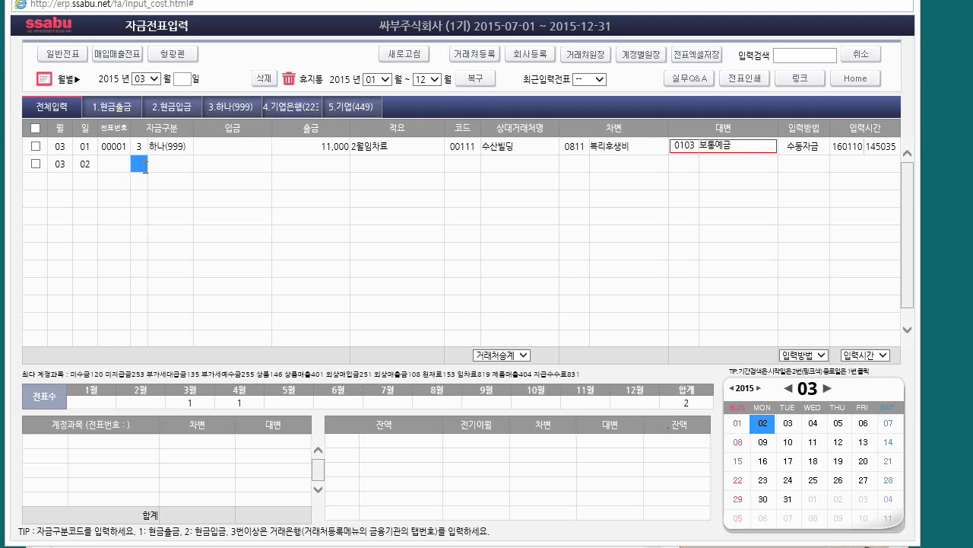
key(Return)
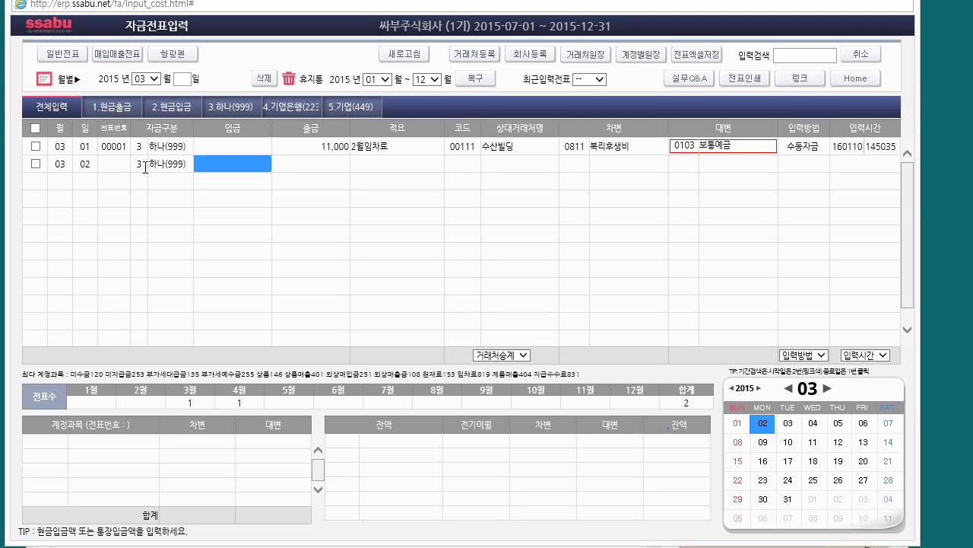
text(100000)
key(Return)
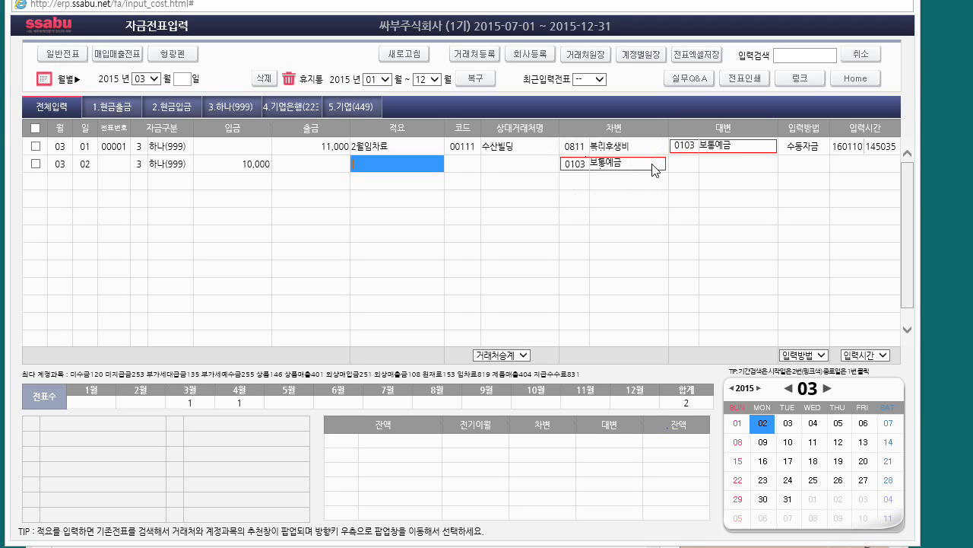
Step: Check the code, 계정과목 and 탭번호 of 하나(999) in the 금융기관 list of 거래처등록, and close the window
click(483, 57)
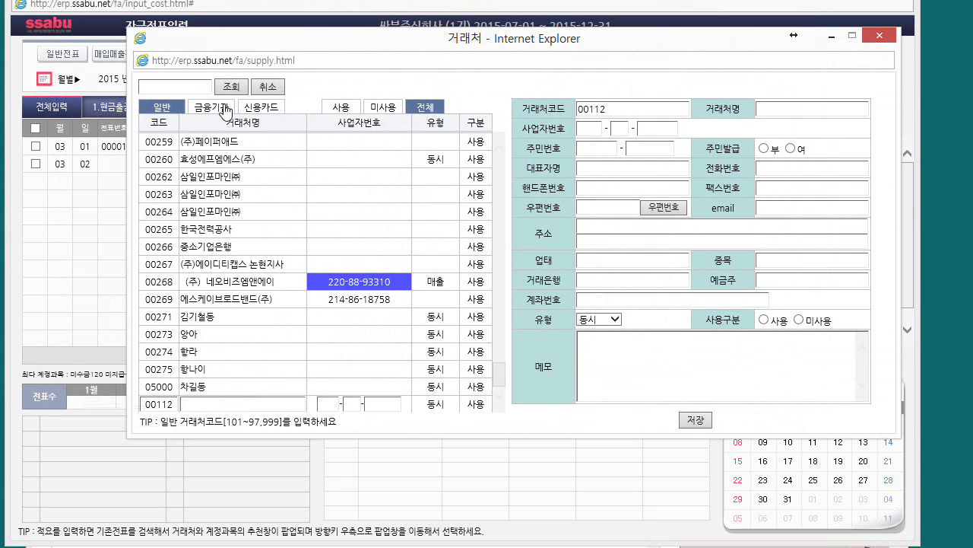
click(225, 111)
click(209, 141)
drag(174, 141, 125, 141)
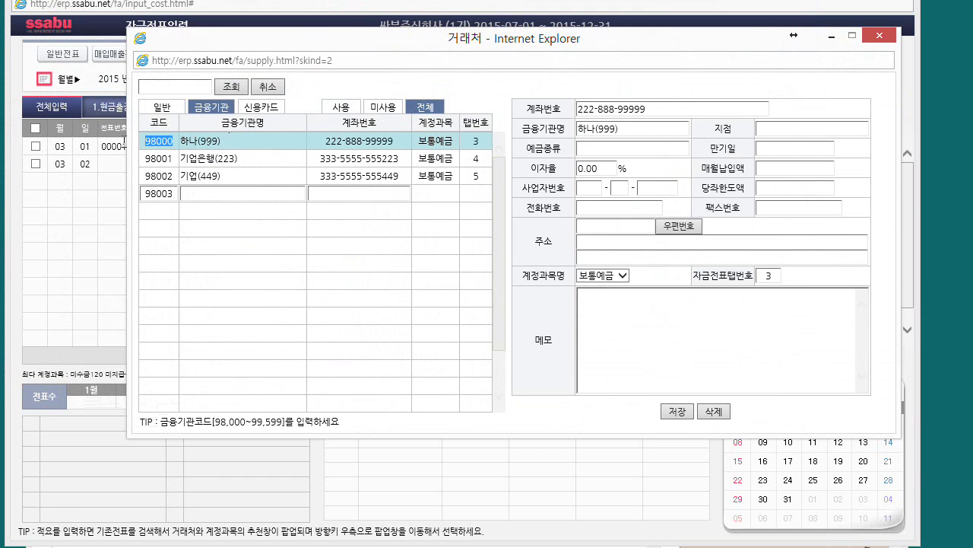
drag(472, 142, 485, 142)
click(454, 141)
drag(454, 141, 420, 143)
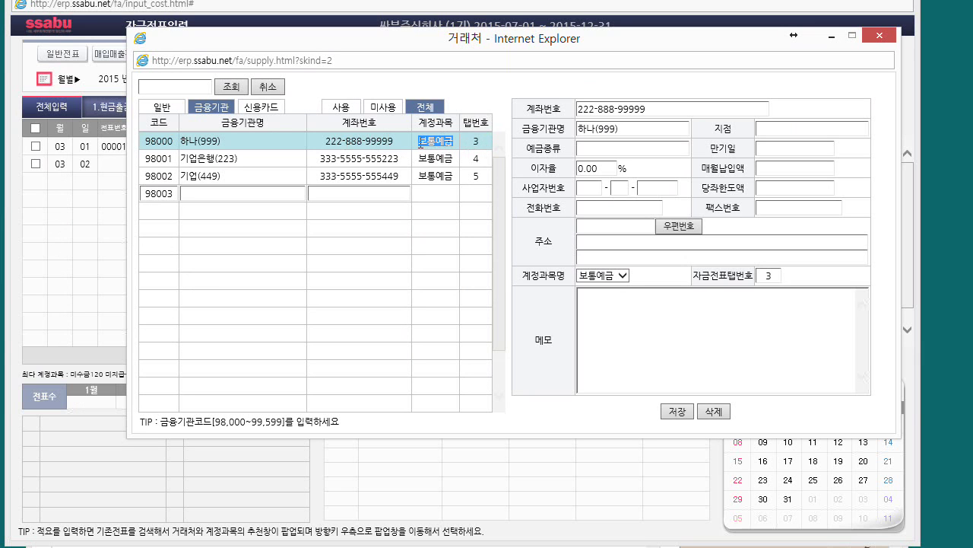
click(174, 143)
drag(173, 143, 148, 147)
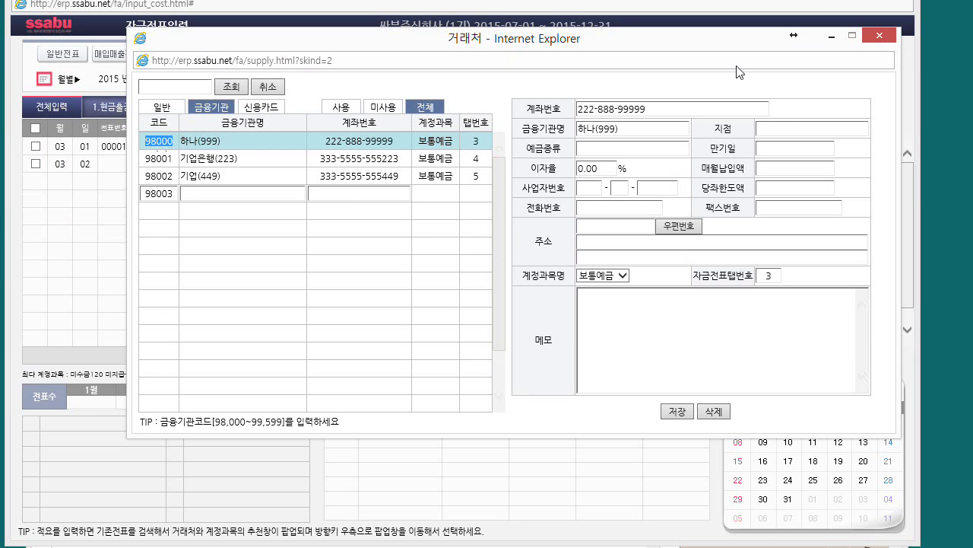
click(882, 35)
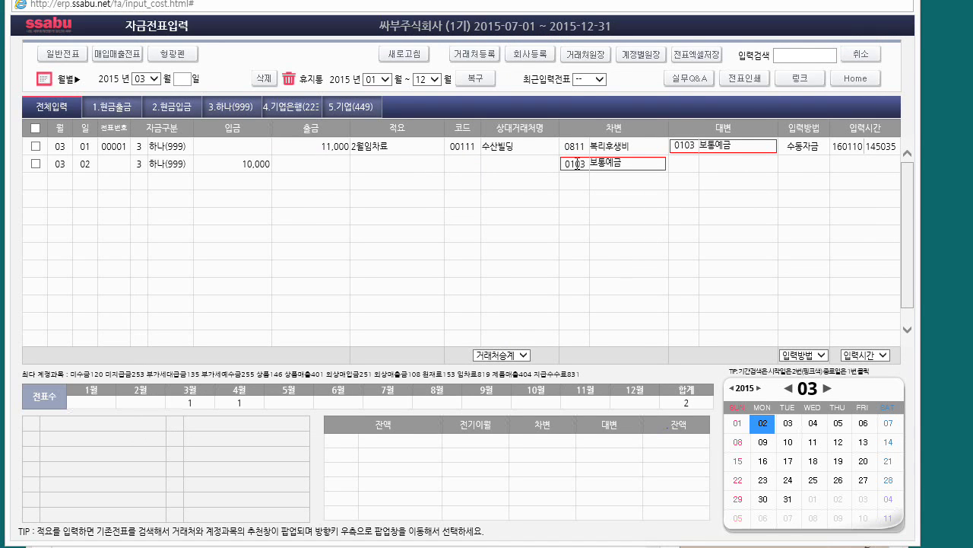
Step: Review the 자금구분 and 입금 cells of the 03-02 line and enter 아무거나 as its 적요
click(250, 164)
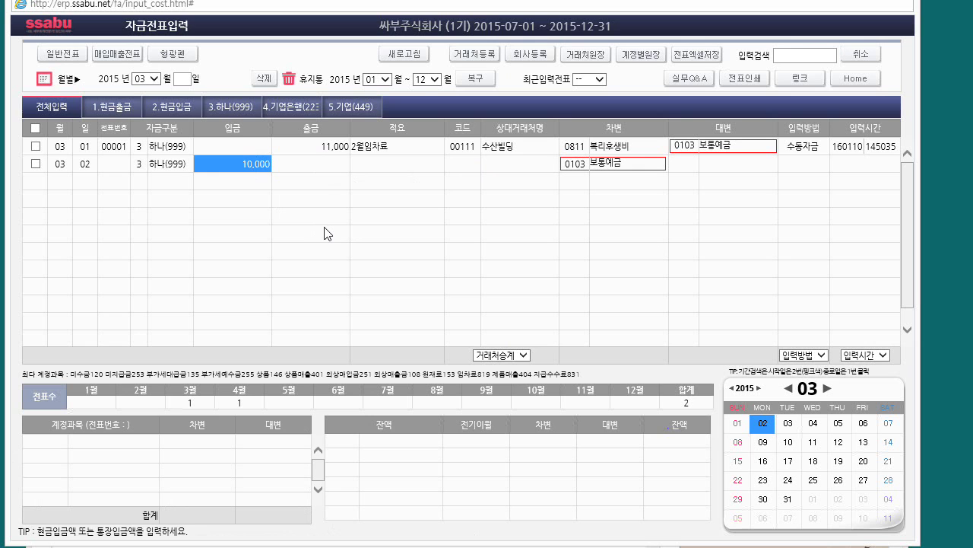
click(139, 165)
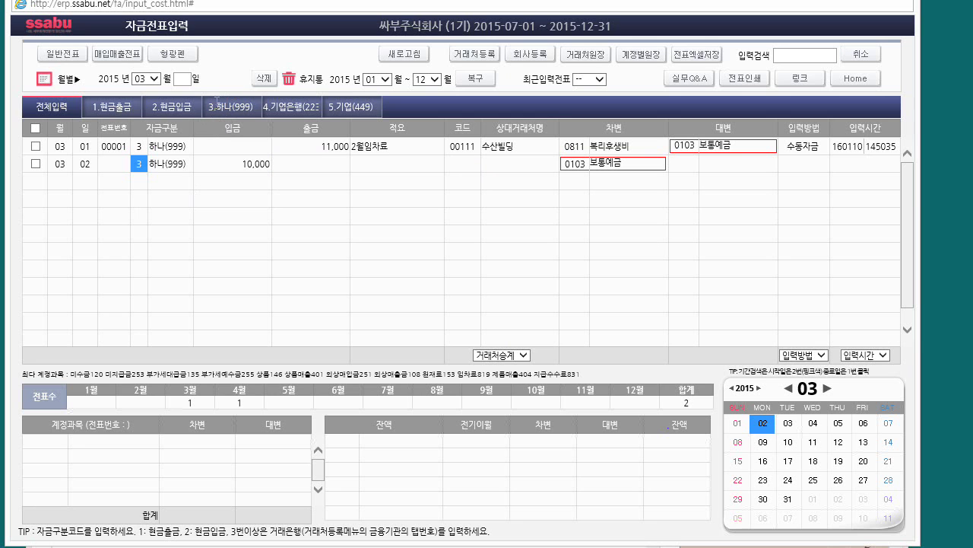
click(251, 165)
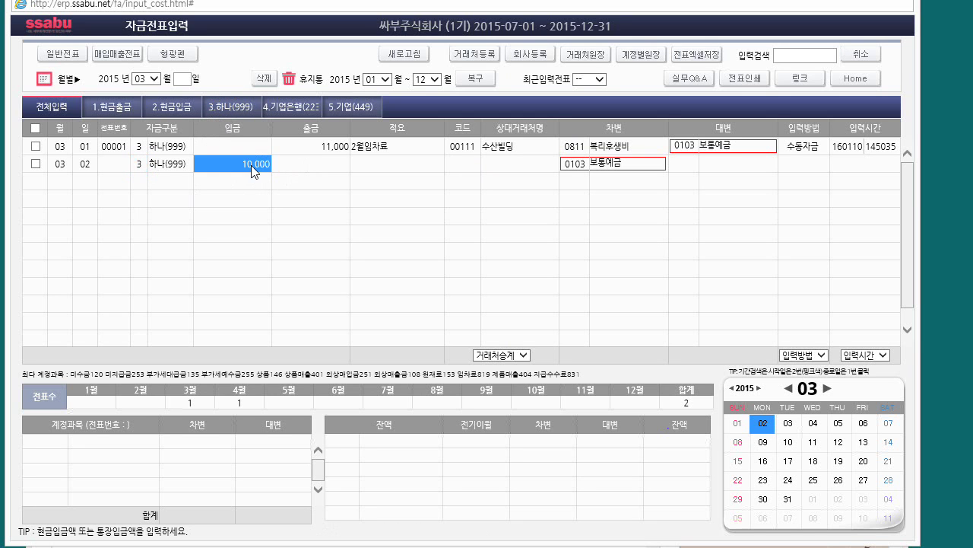
click(393, 166)
text(아무거)
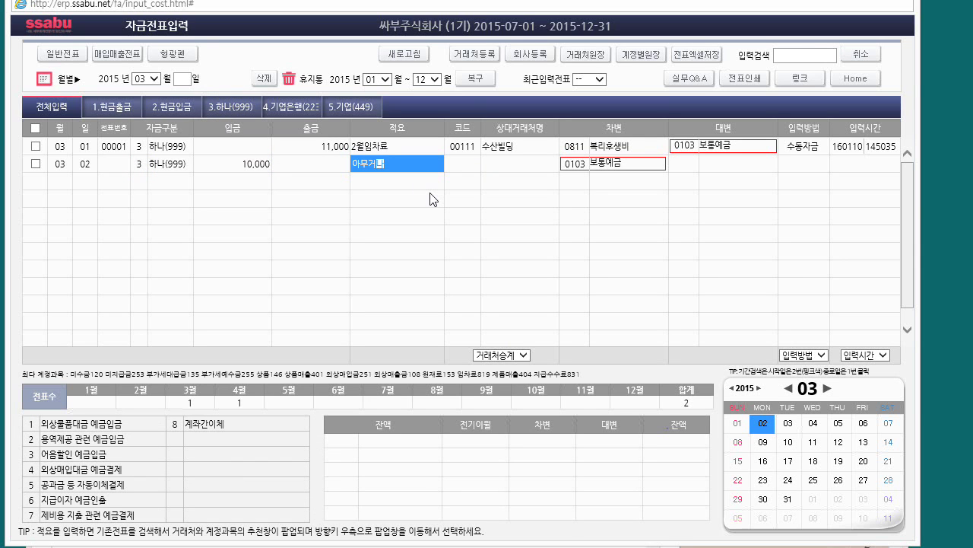
text(나)
key(Return)
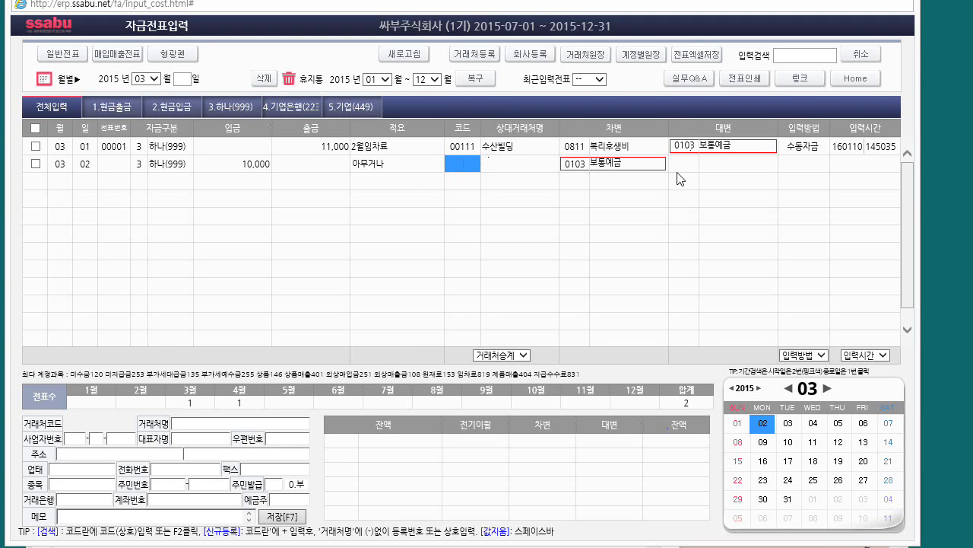
Step: Enter the individual customer's code as the 상대거래처 of the 03-02 line
drag(495, 127, 514, 165)
click(500, 191)
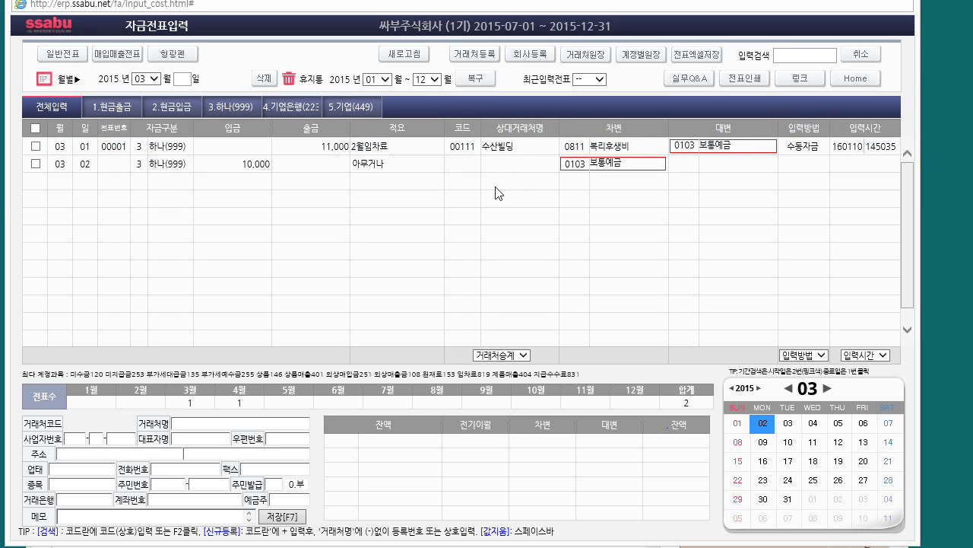
click(466, 164)
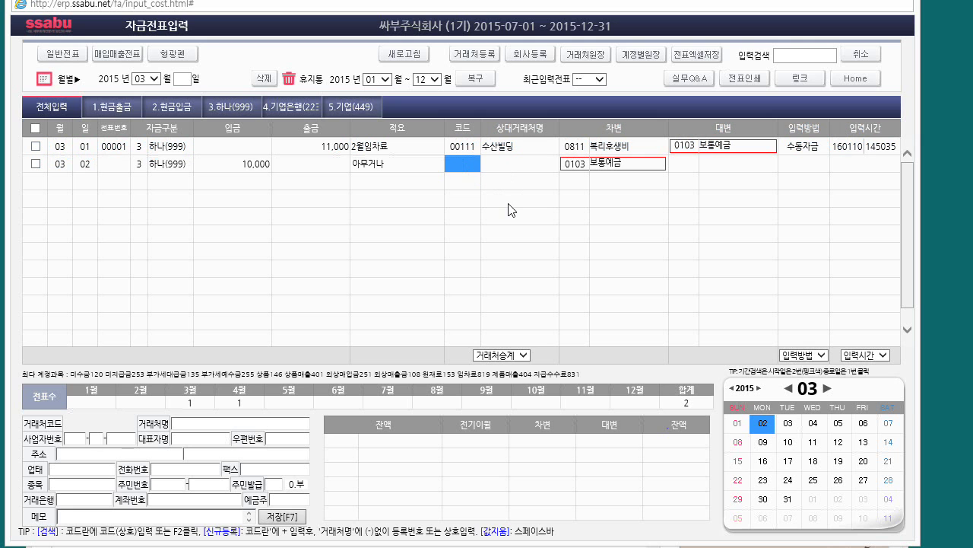
key(Return)
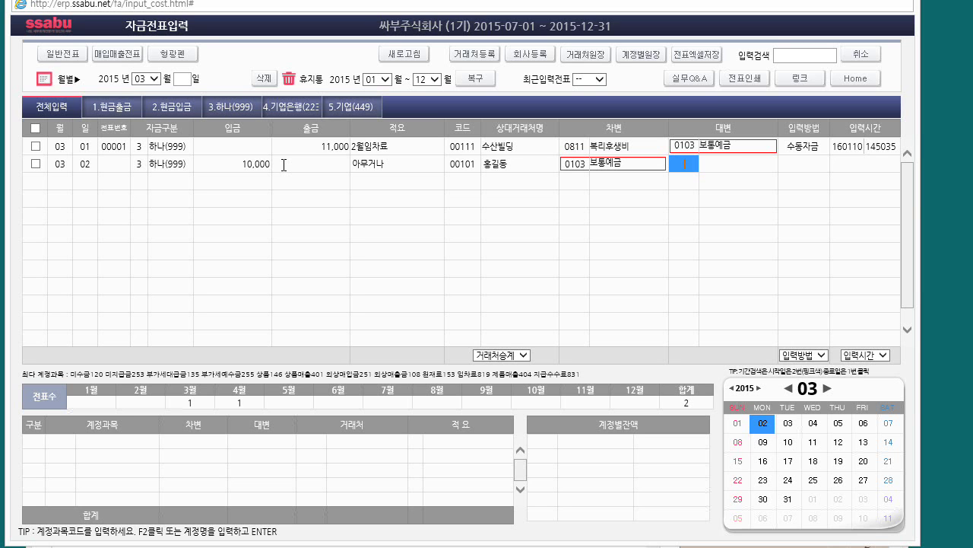
Step: Look up 미수 for the 대변 account of the 03-02 line and choose 0120 미수금 to complete the voucher
text(미수)
key(Return)
key(Down)
key(Down)
key(Down)
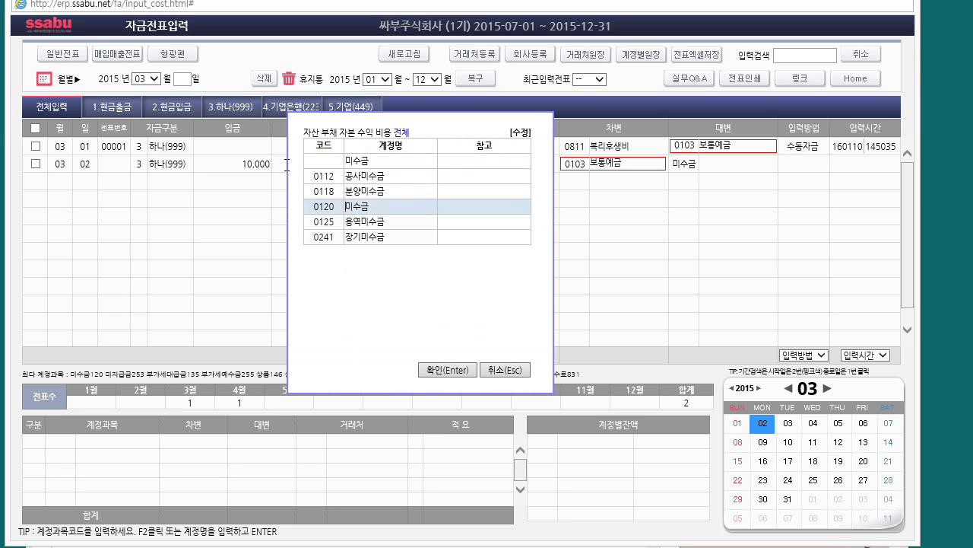
key(Return)
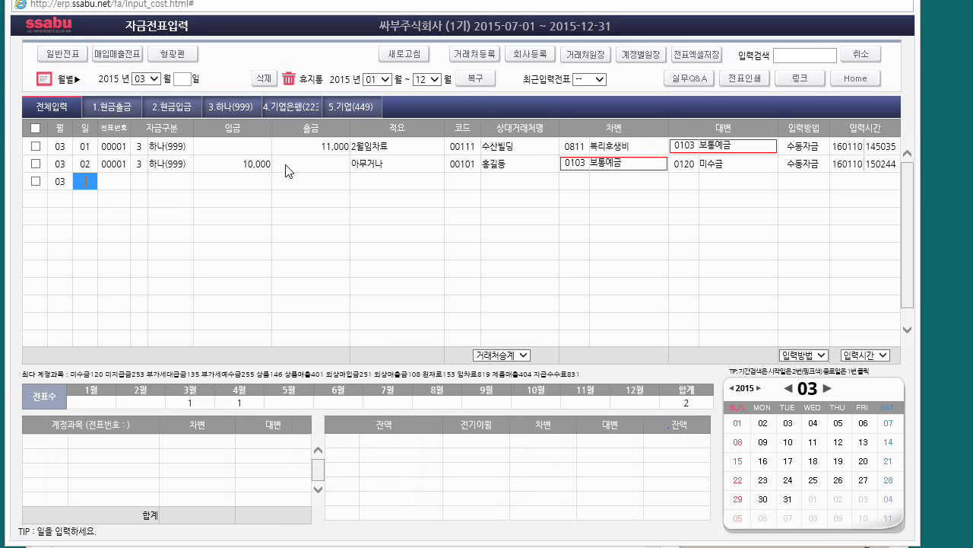
click(584, 166)
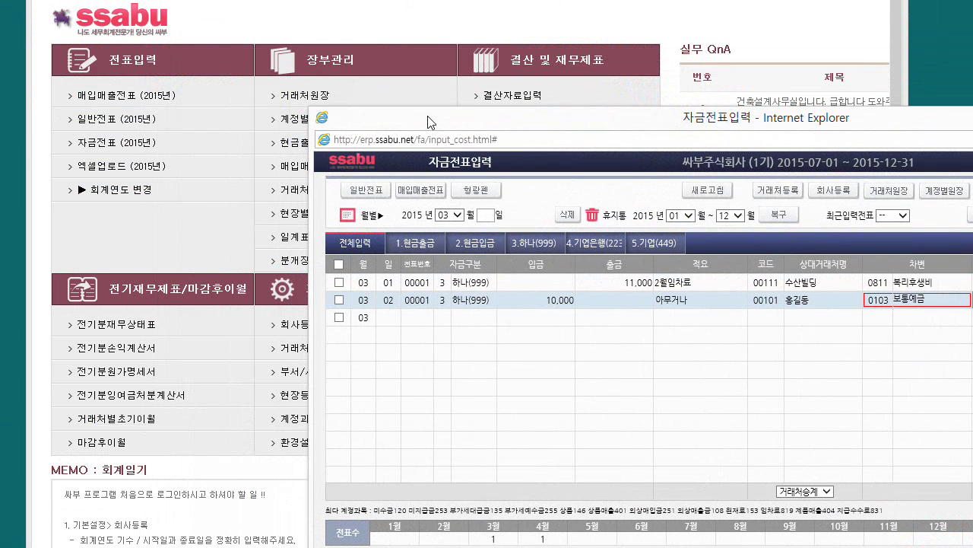
Step: Open 일반전표 and compare its 03-02 entries with the matching line in 자금전표입력
click(108, 126)
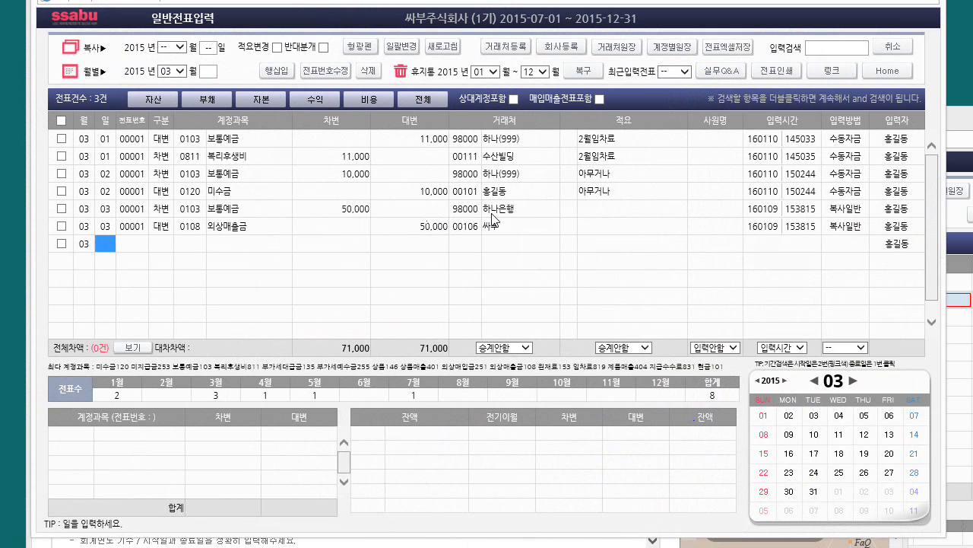
click(594, 191)
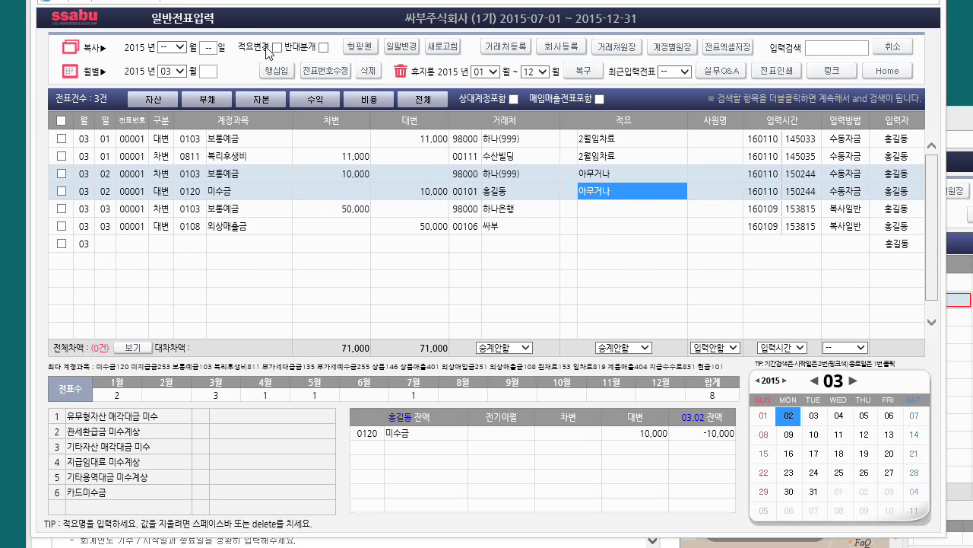
click(961, 365)
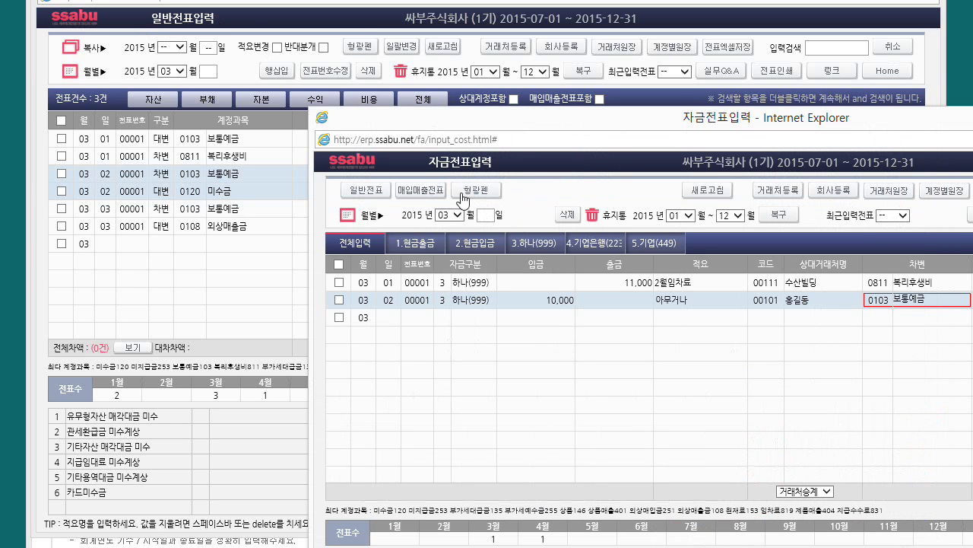
click(235, 191)
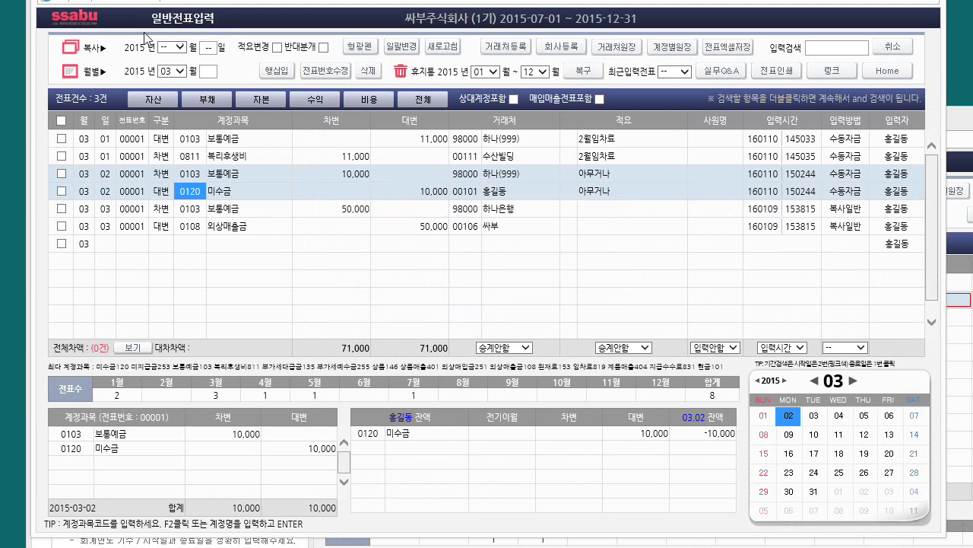
Step: Try to edit the 0103 보통예금 account code of the 03-02 차변 entry in 일반전표입력
click(191, 174)
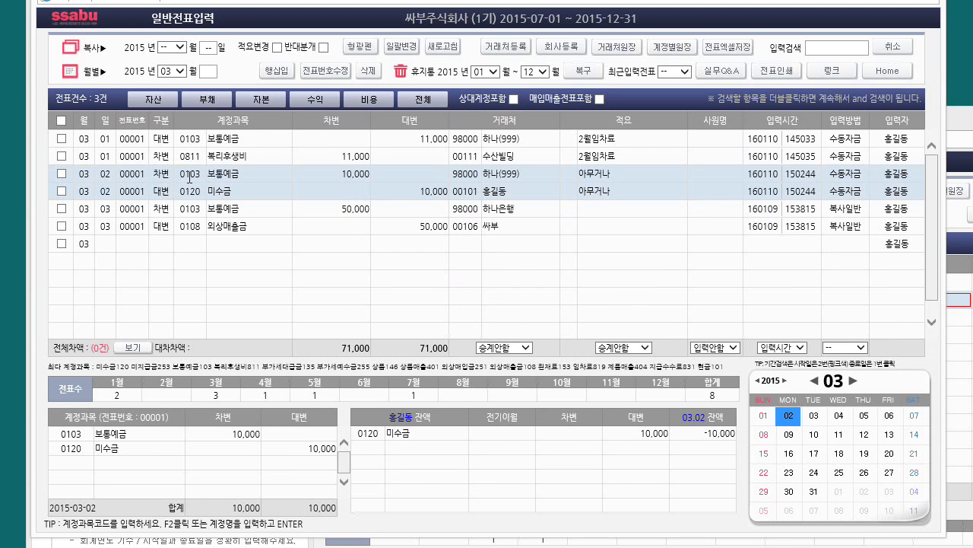
double_click(200, 184)
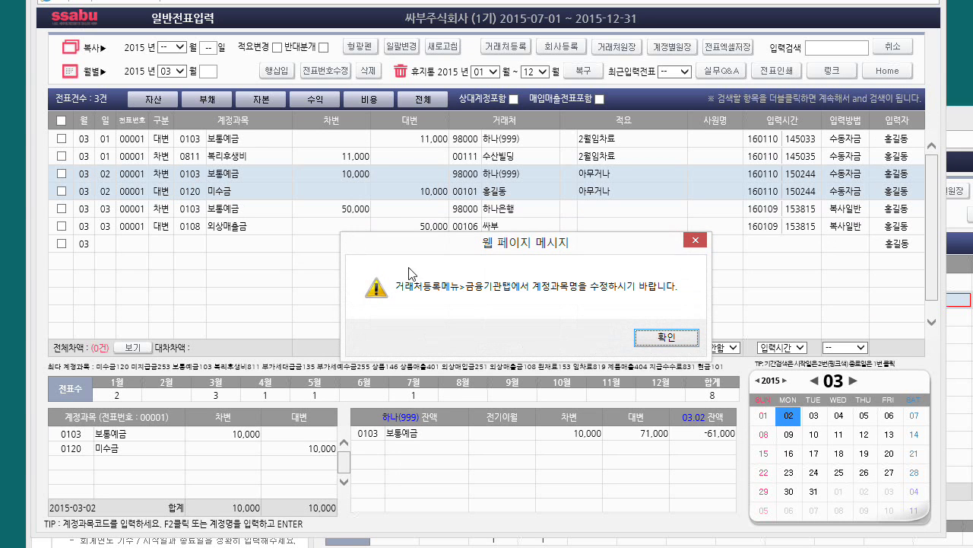
click(654, 335)
Step: Examine the 대변 amount, 거래처 code and 적요 of the 03-02 entries in 일반전표입력
click(424, 191)
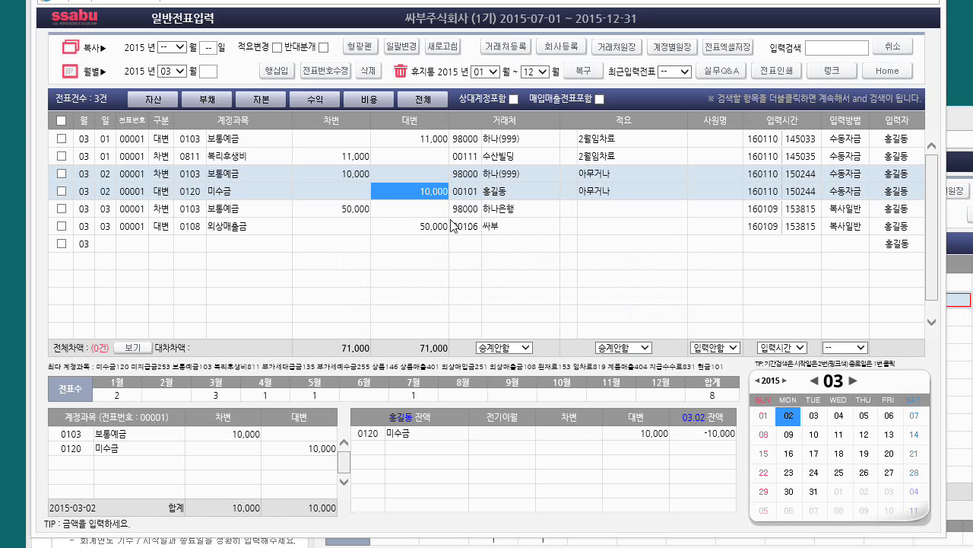
key(Return)
click(461, 190)
click(594, 175)
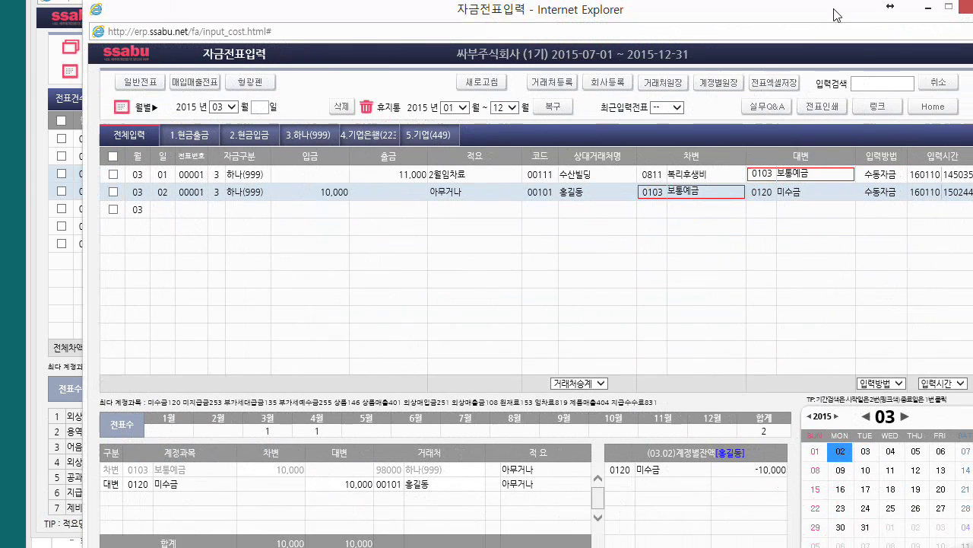
Step: Start a voucher line dated 03-05 in 자금전표입력 with 자금구분 4 기업은행
drag(783, 27, 767, 23)
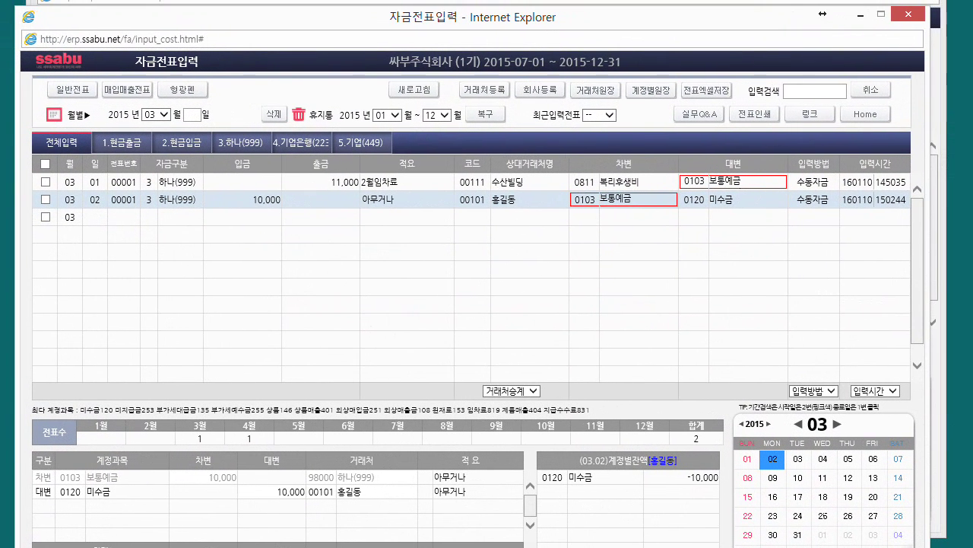
drag(397, 25, 382, 24)
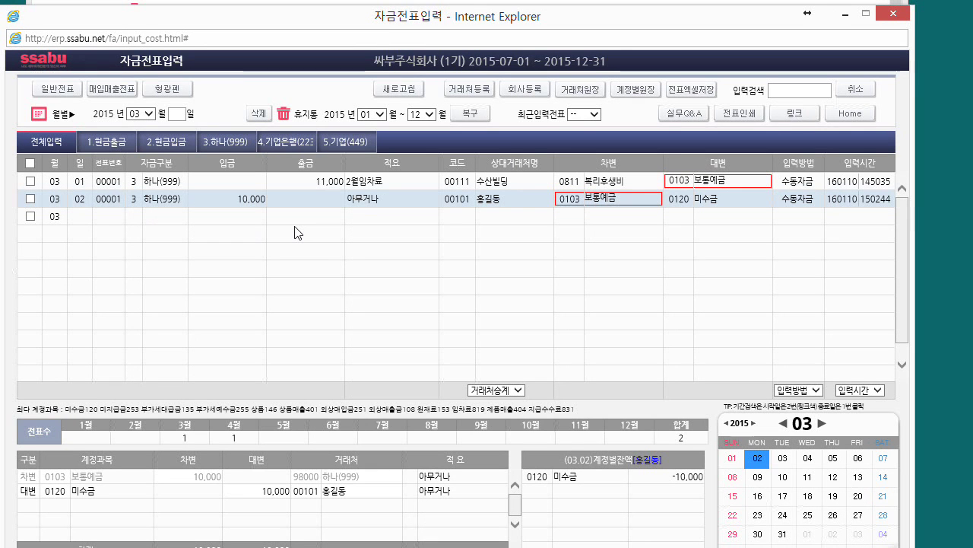
click(80, 217)
text(5)
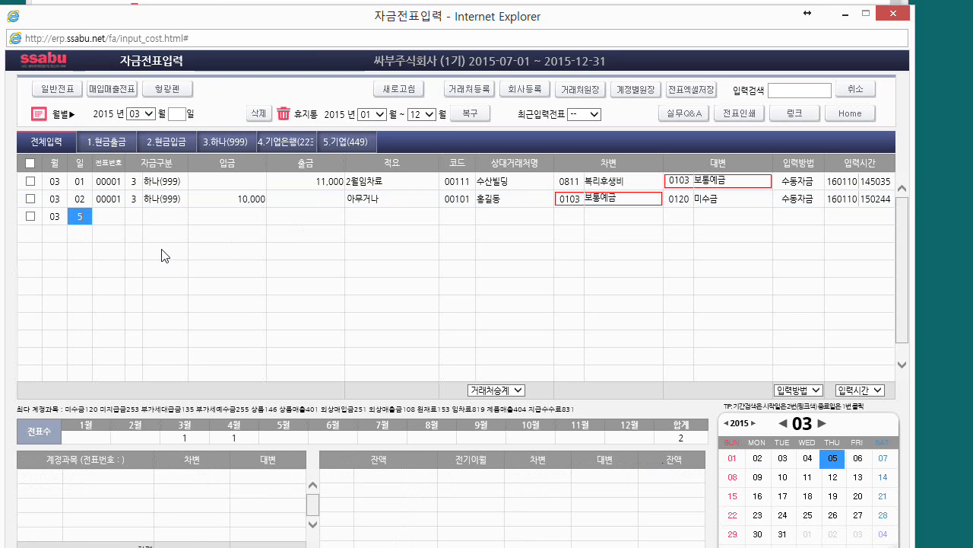
key(Return)
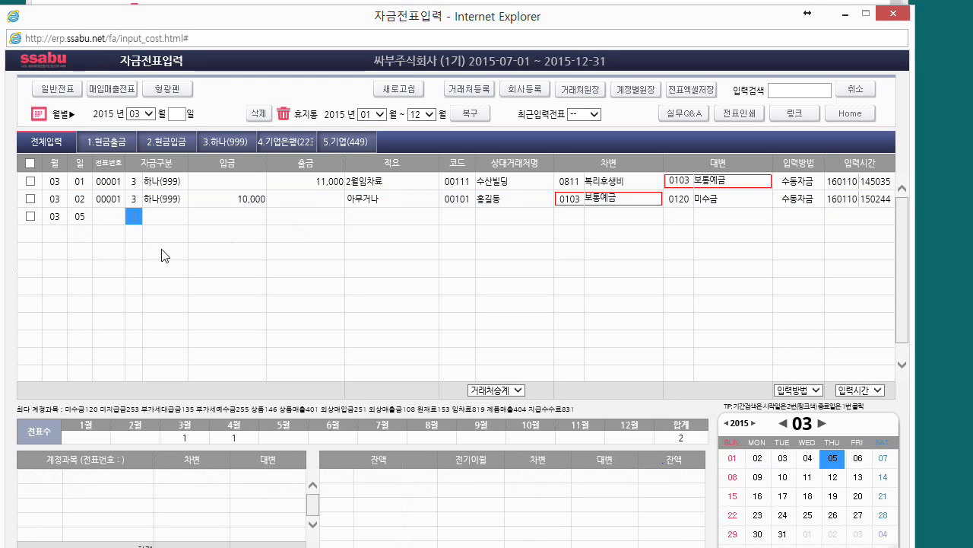
key(Return)
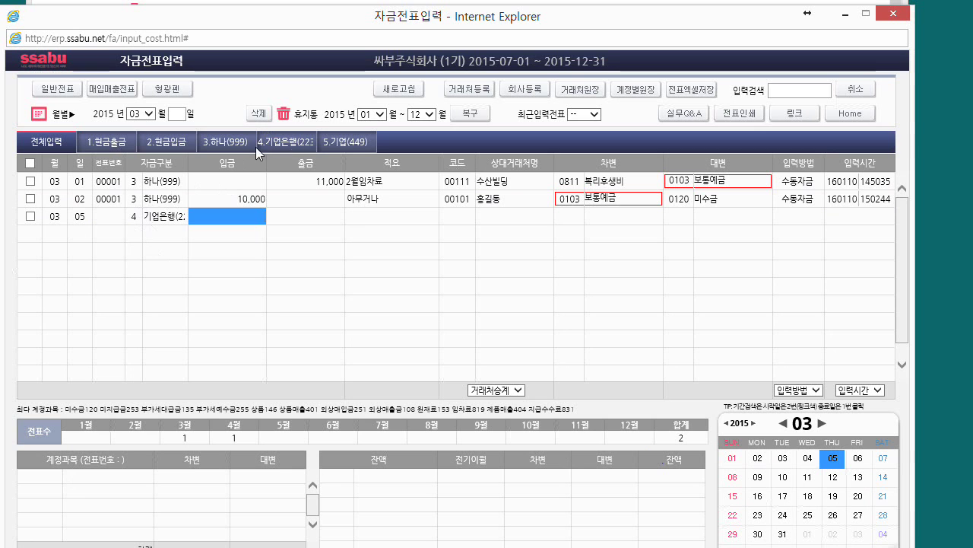
click(137, 220)
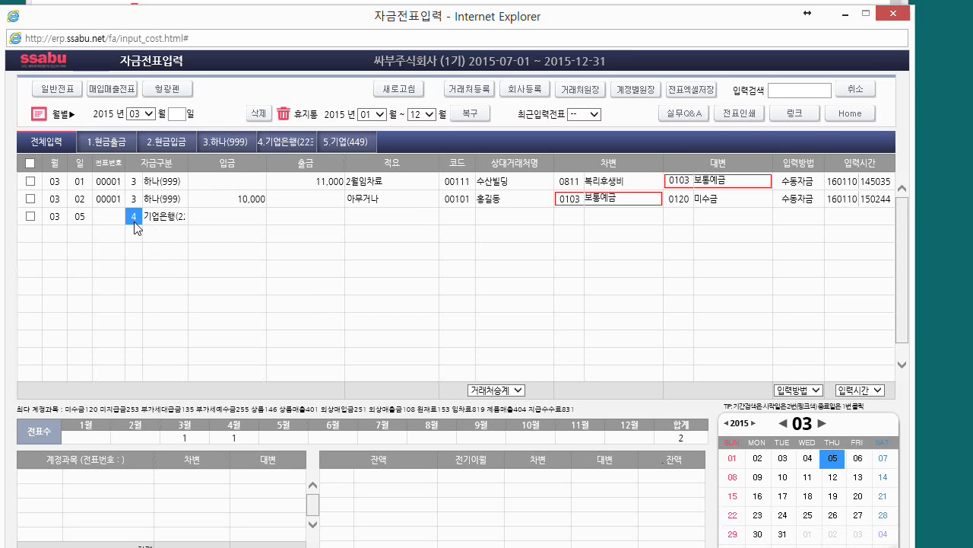
click(218, 220)
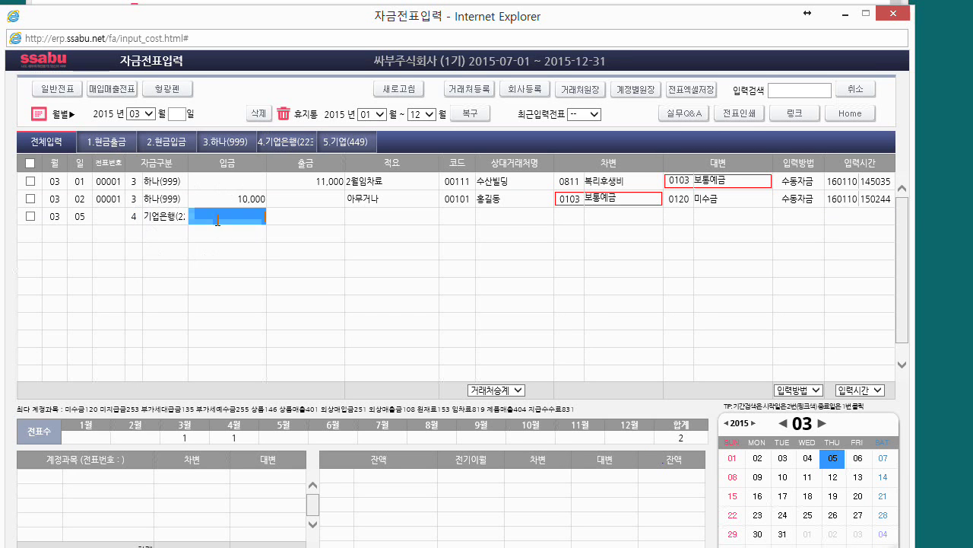
Step: Set the 03-05 line's 출금 to 30,000 and its 적요 to 1월임
click(297, 217)
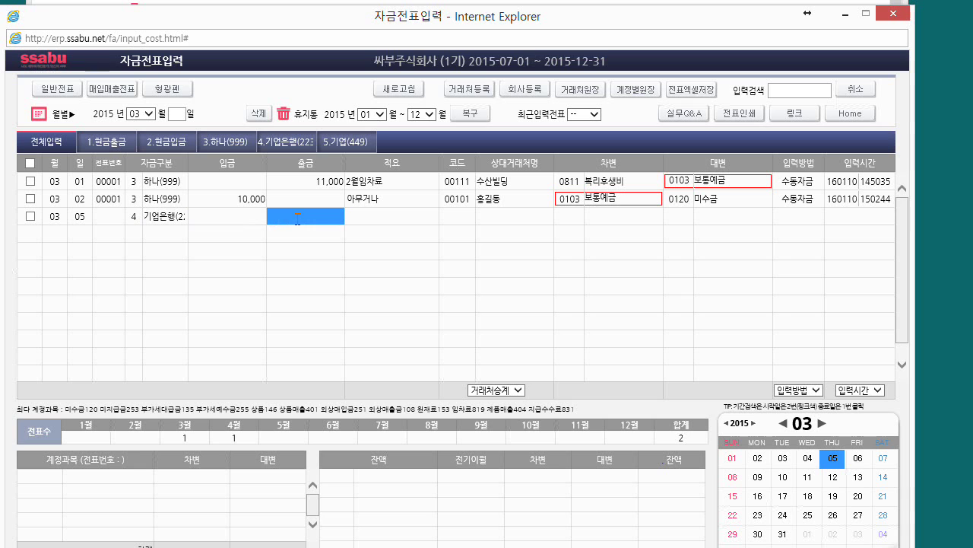
text(300)
key(Return)
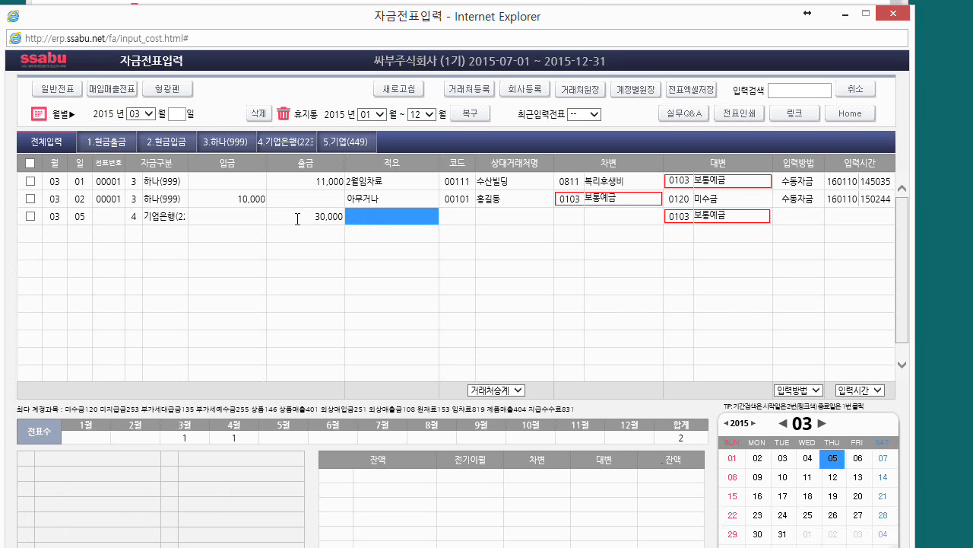
text(1)
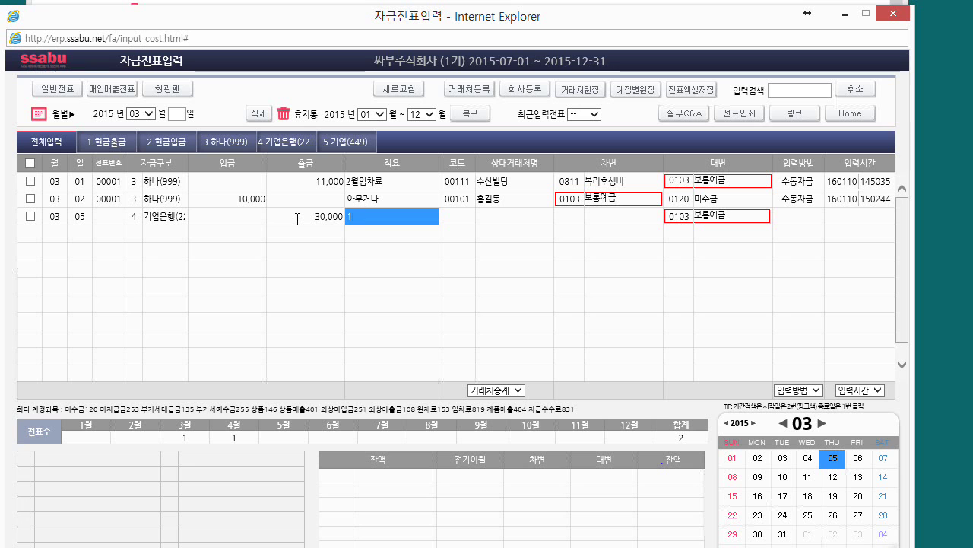
text(월임)
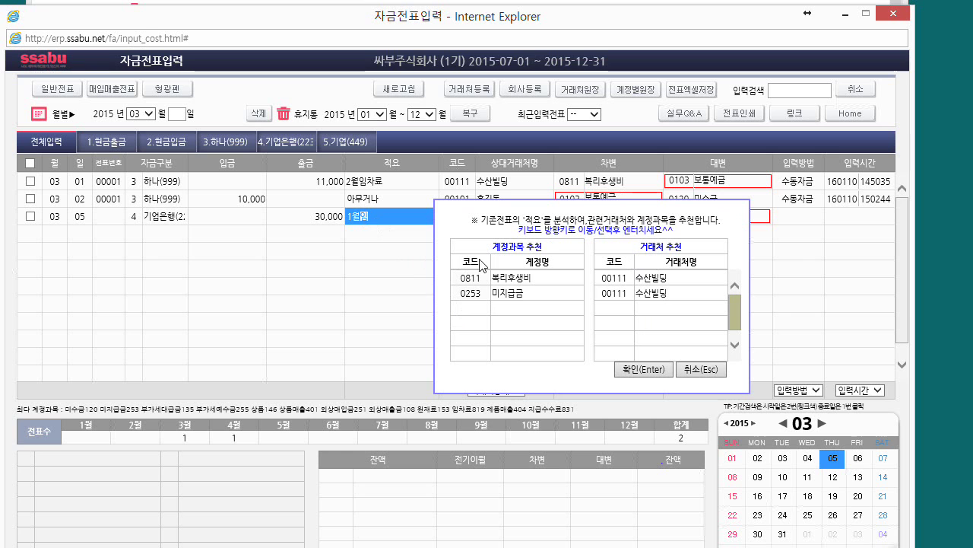
Step: Choose the recommended 0253 미지급금 account with 거래처 00111 수산빌딩 to complete the 03-05 line
drag(460, 278, 640, 298)
drag(471, 278, 616, 282)
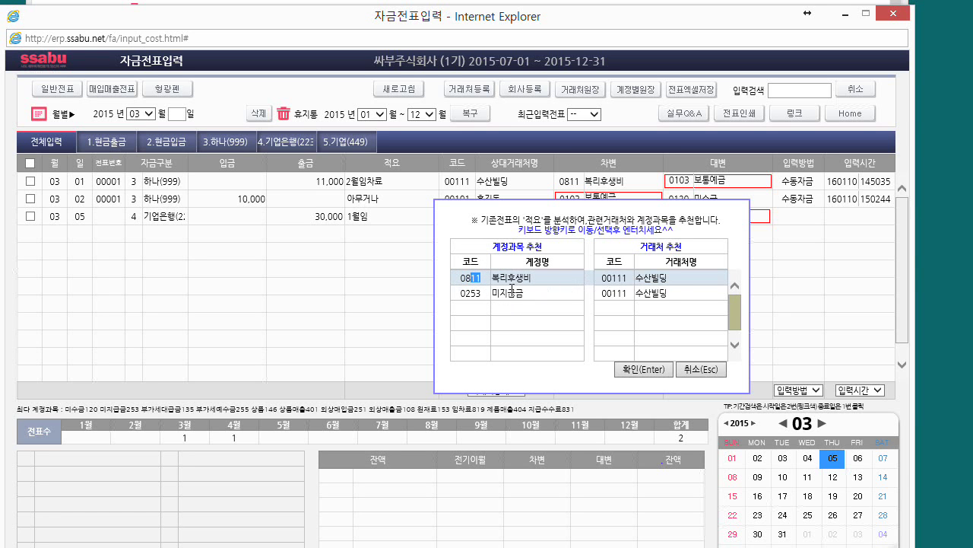
key(Down)
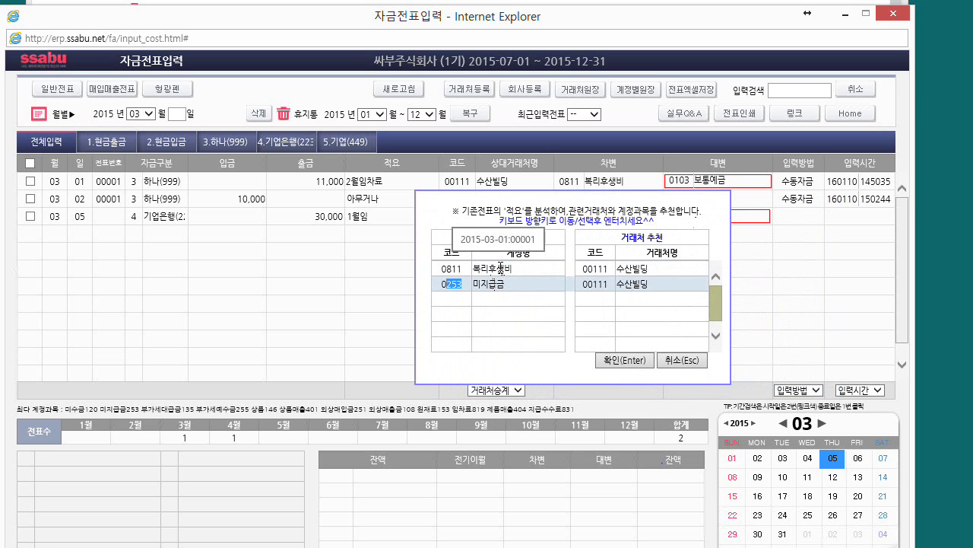
click(614, 361)
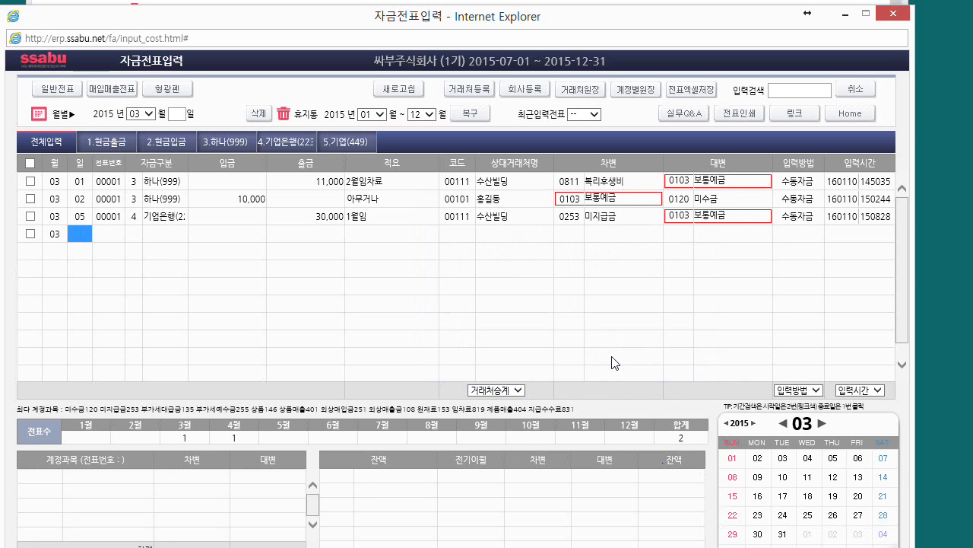
Step: Look up 임차 for the 차변 account of the 03-01 line and choose 0819 임차료 (판매관리비)
click(575, 216)
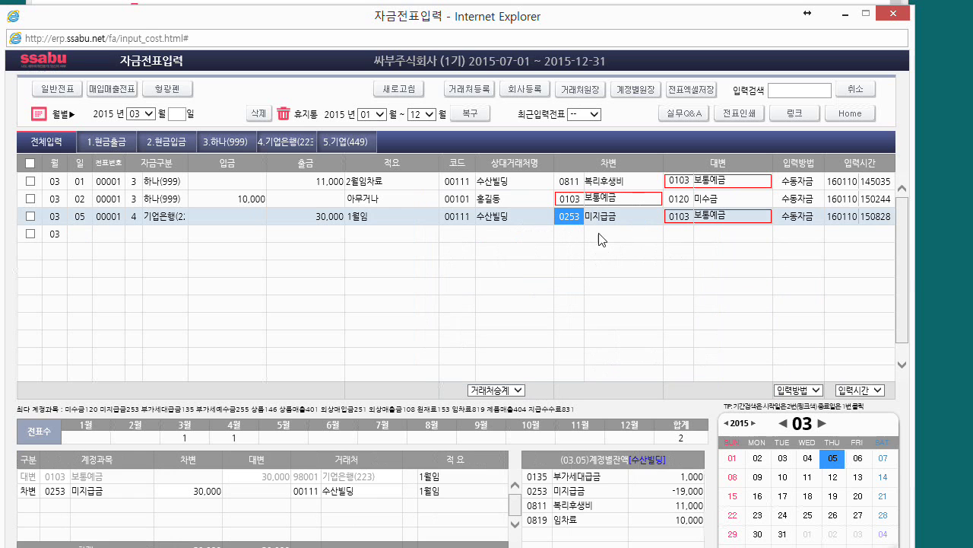
click(365, 219)
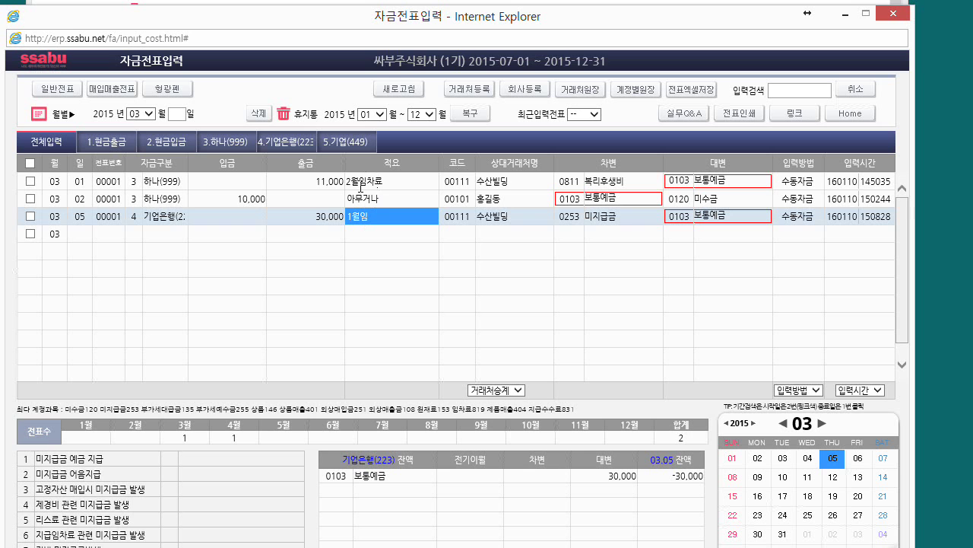
click(362, 181)
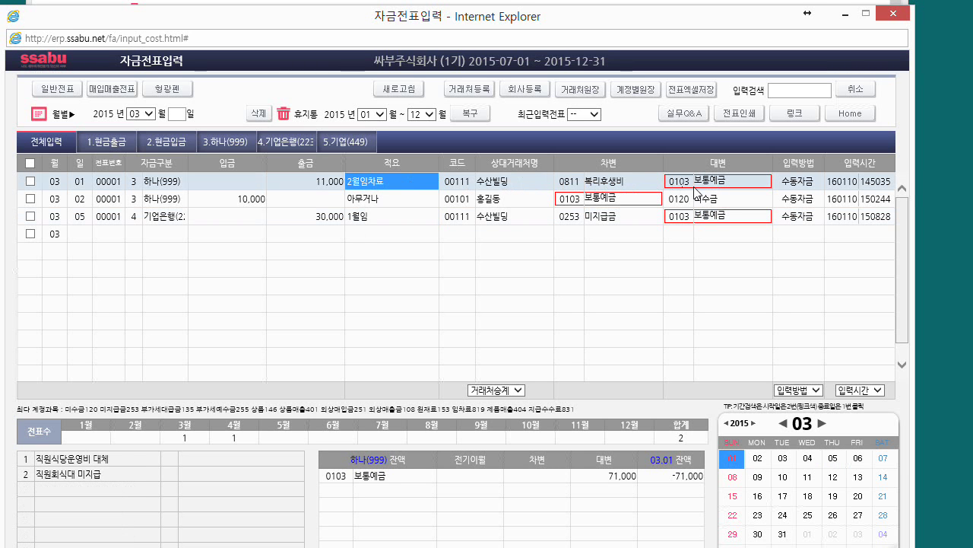
click(569, 182)
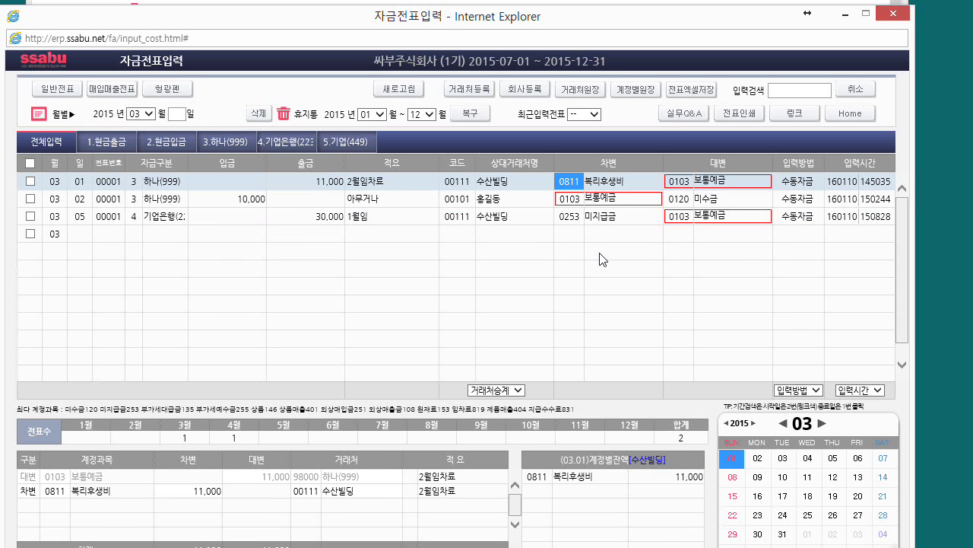
text(임차)
key(Return)
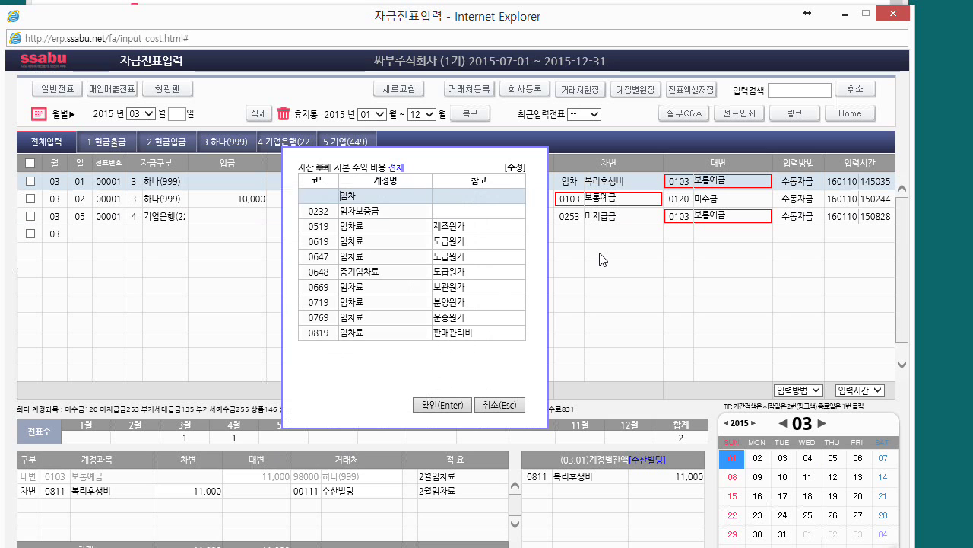
key(Down)
key(Down)
key(Down)
key(Down)
key(Down)
key(Down)
key(Down)
key(Down)
key(Down)
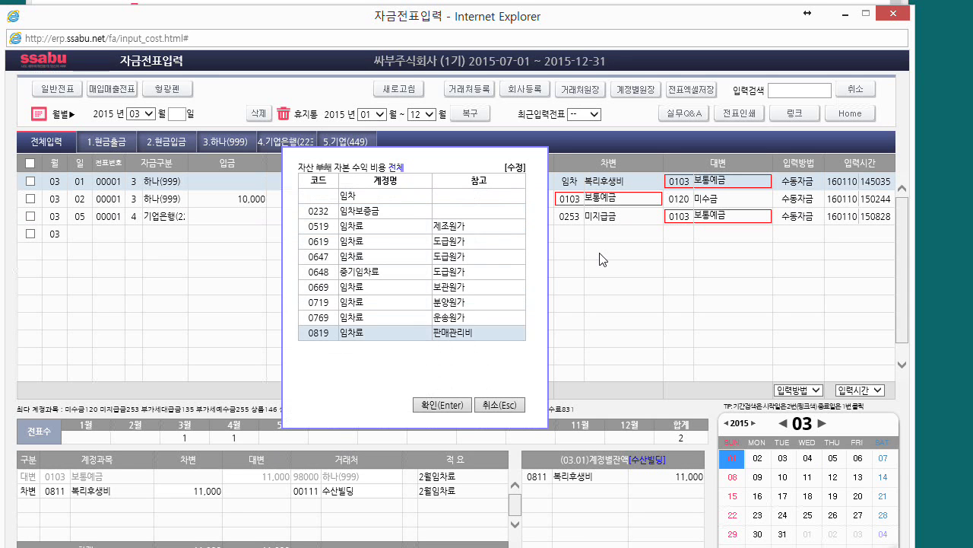
key(Return)
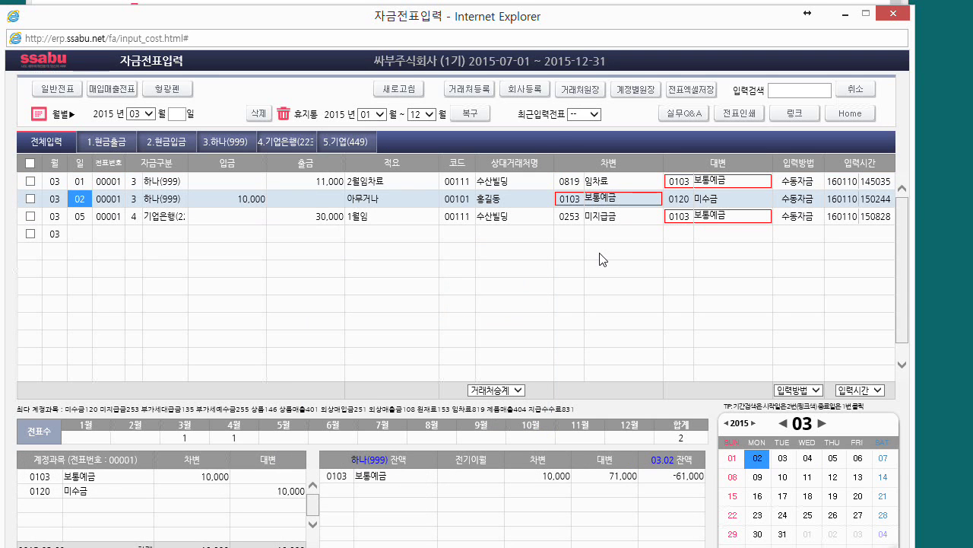
click(351, 218)
key(BackSpace)
key(BackSpace)
text(ㅇ)
text(월임)
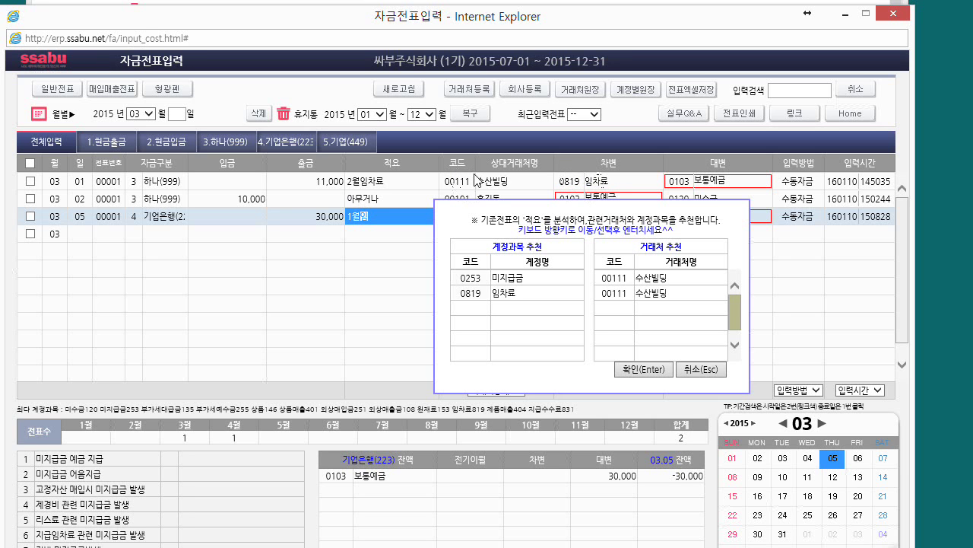
click(516, 291)
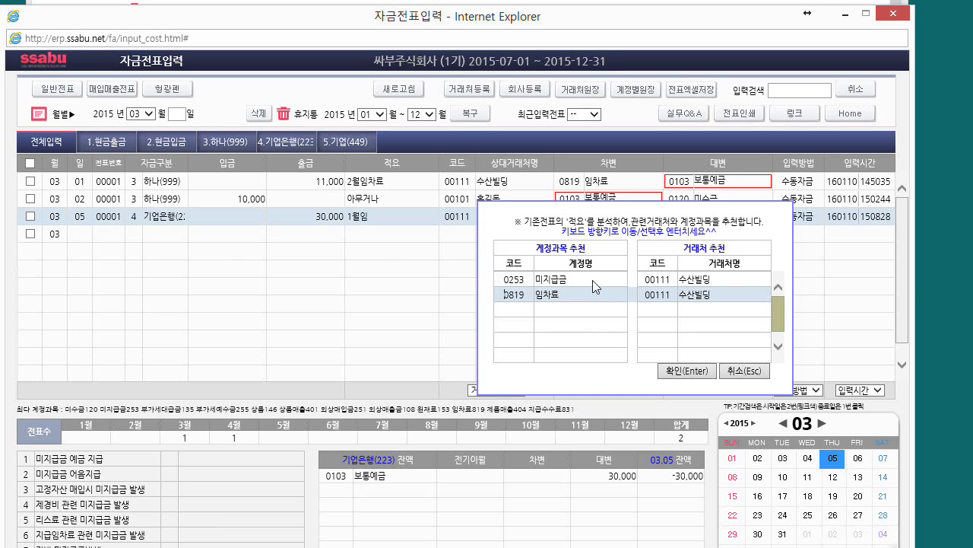
click(728, 378)
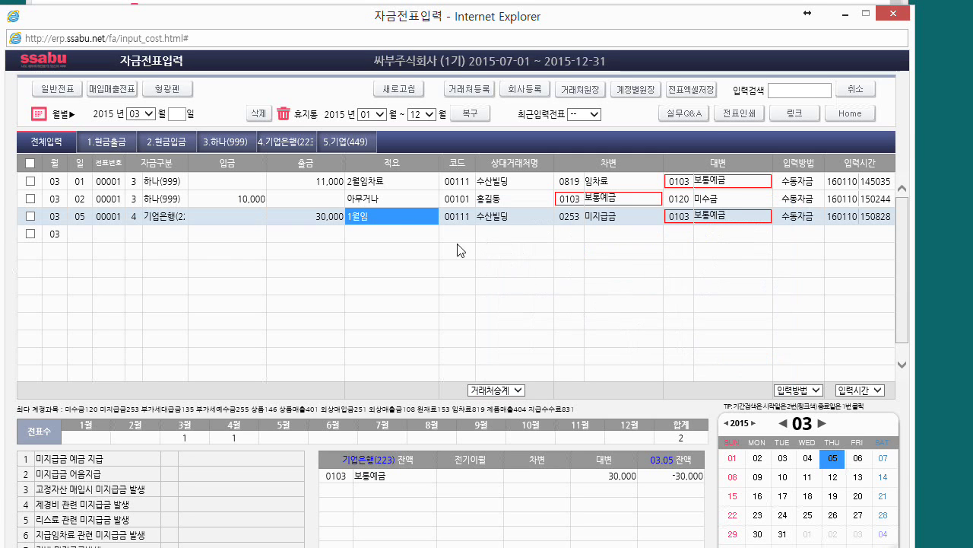
Step: Re-enter the 03-05 line's 적요 as 1월임 and choose the recommended 0819 임차료 account with 거래처 00111 수산빌딩
key(BackSpace)
key(BackSpace)
text(월)
text(이)
text(ㅁ)
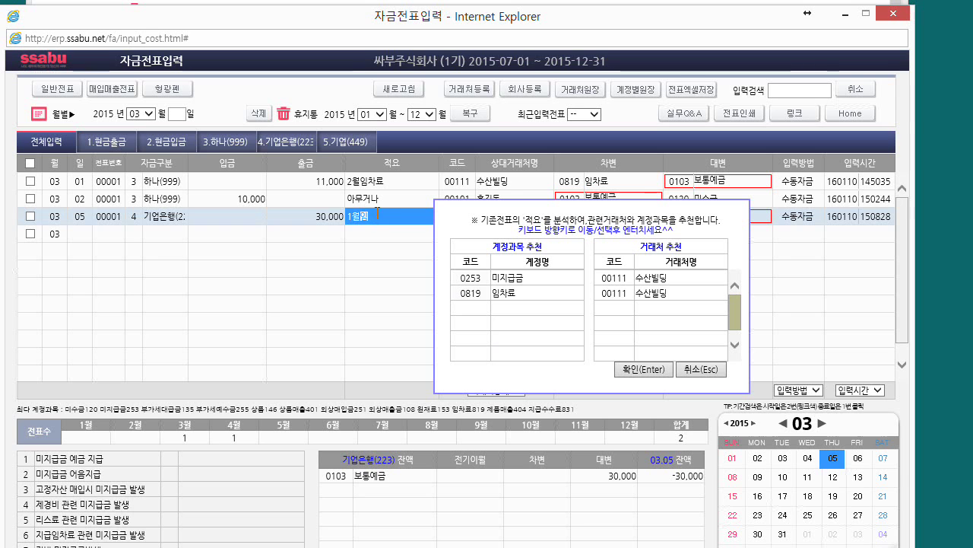
key(Down)
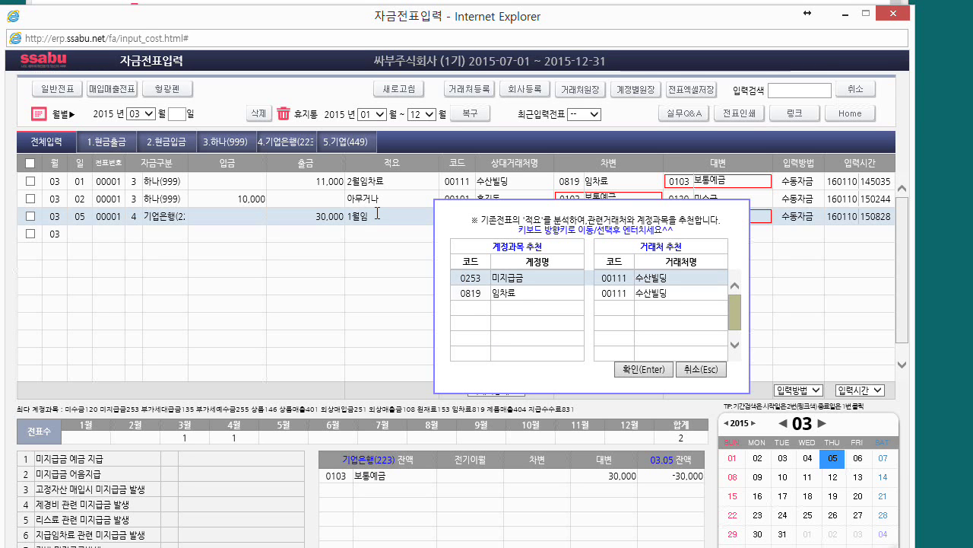
key(Down)
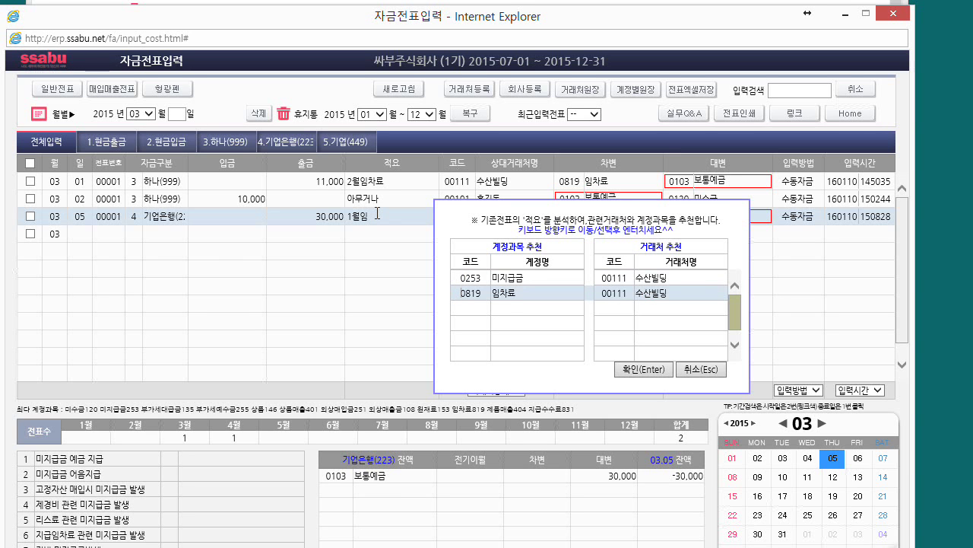
key(Up)
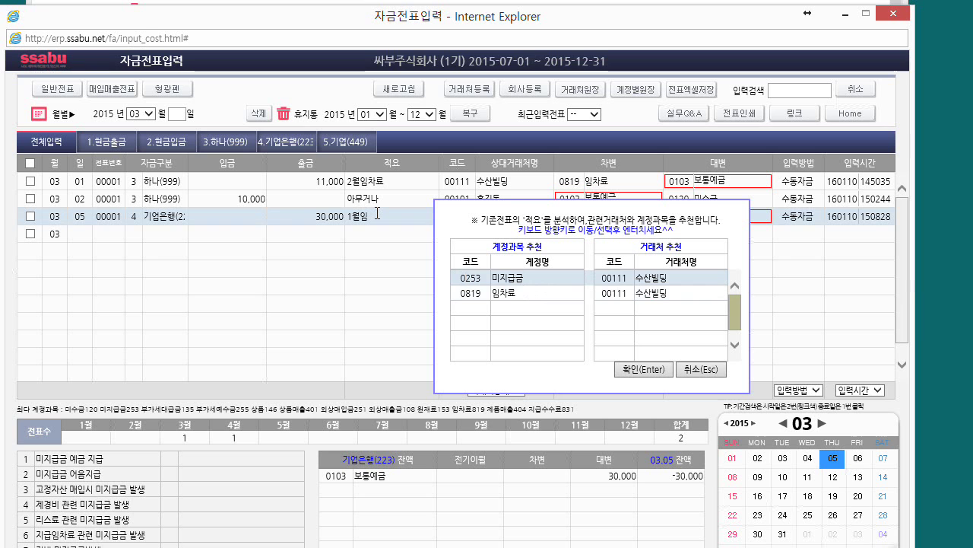
key(Down)
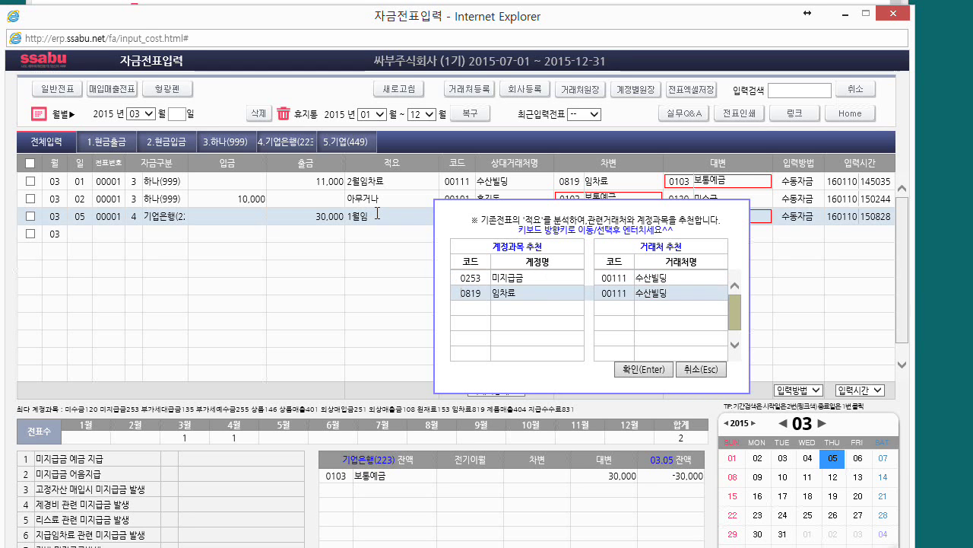
key(Return)
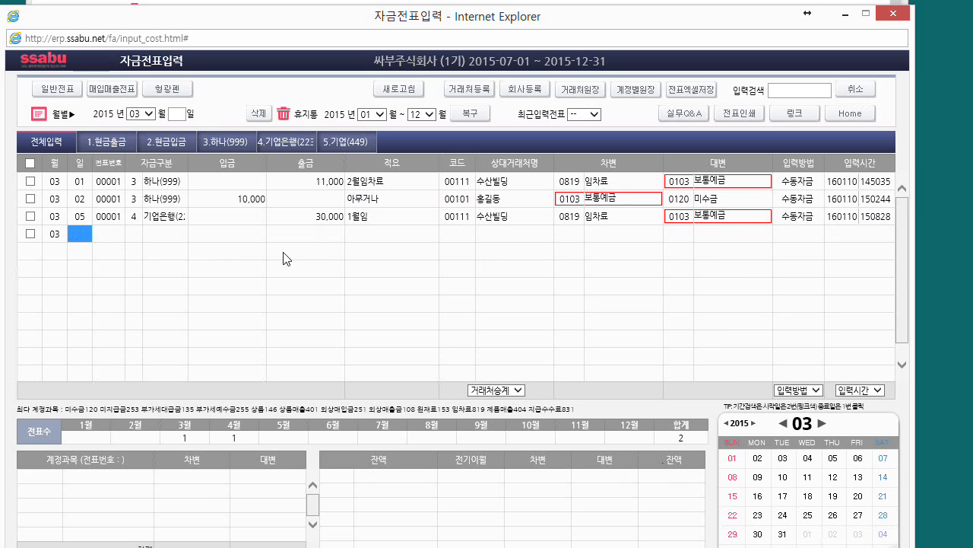
Step: Examine the 적요, 차변 account and 거래처 code of the 03-01 line and the 자금구분 of the 03-05 line
click(364, 233)
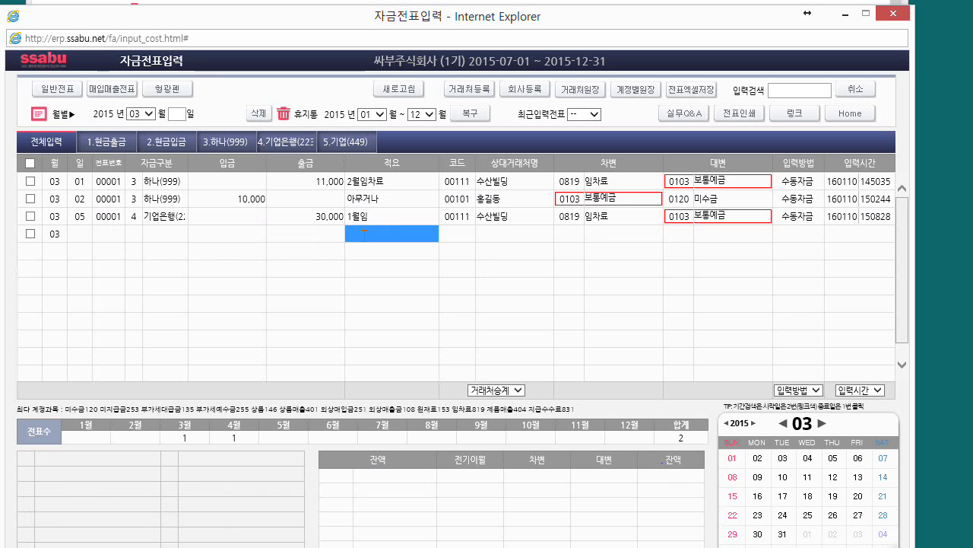
click(380, 182)
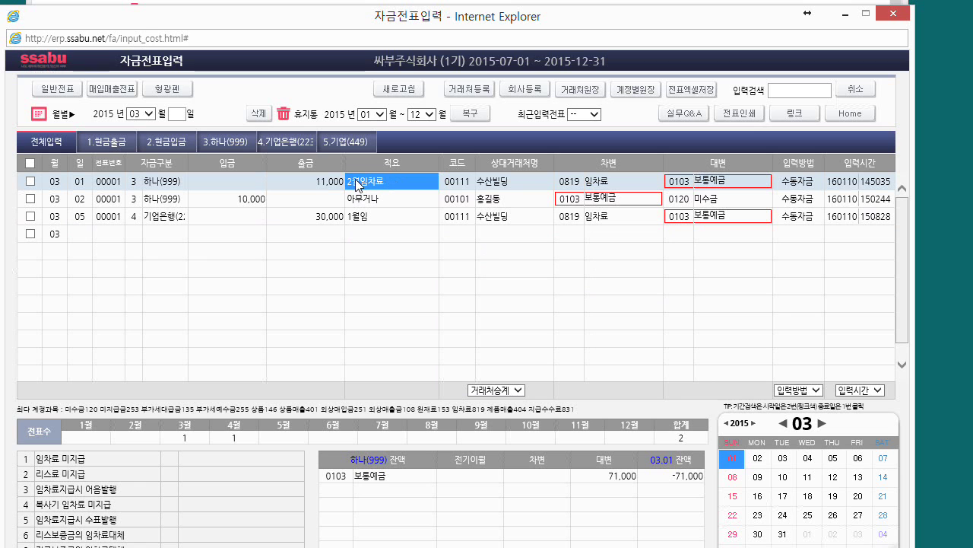
click(570, 181)
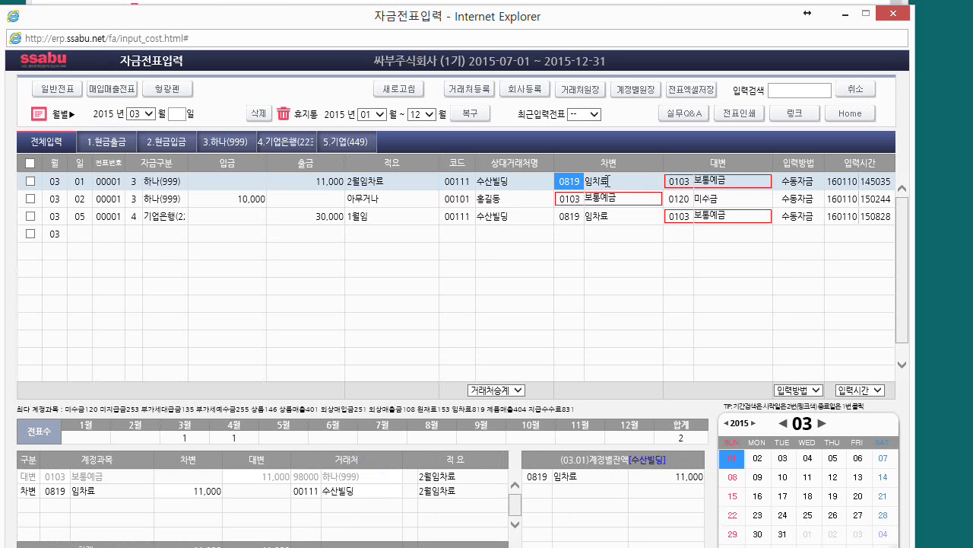
click(457, 184)
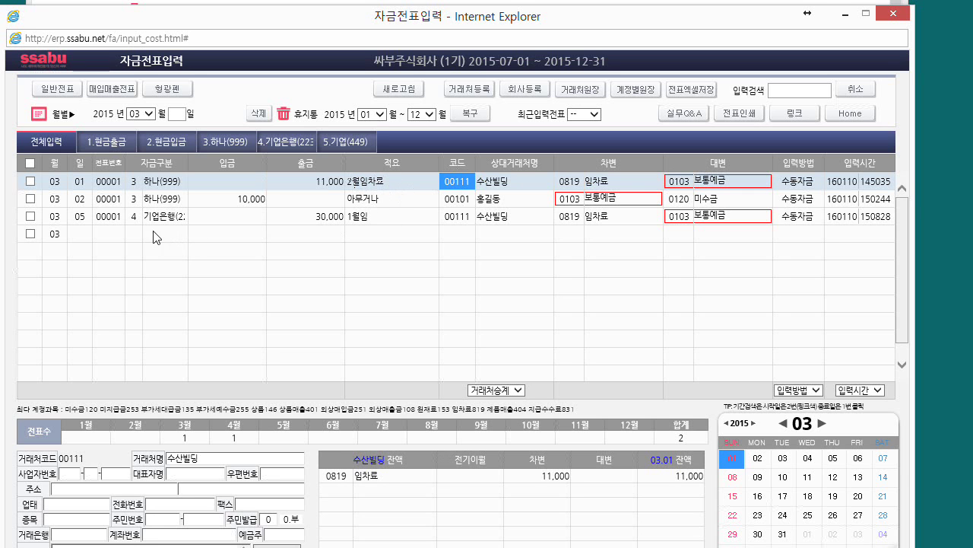
click(134, 218)
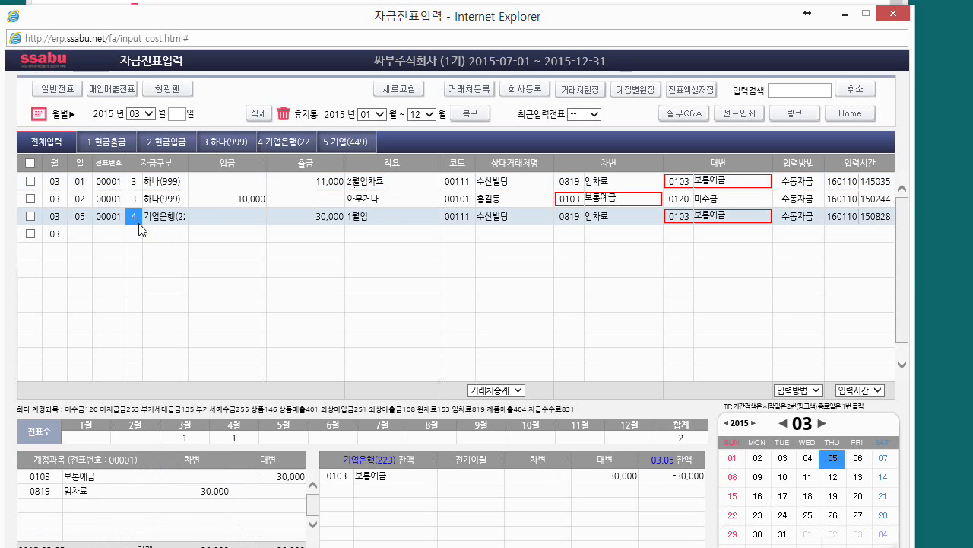
Step: Review the 출금 amount, 적요, 차변 account and 거래처 code of the 03-05 line
click(232, 218)
click(336, 216)
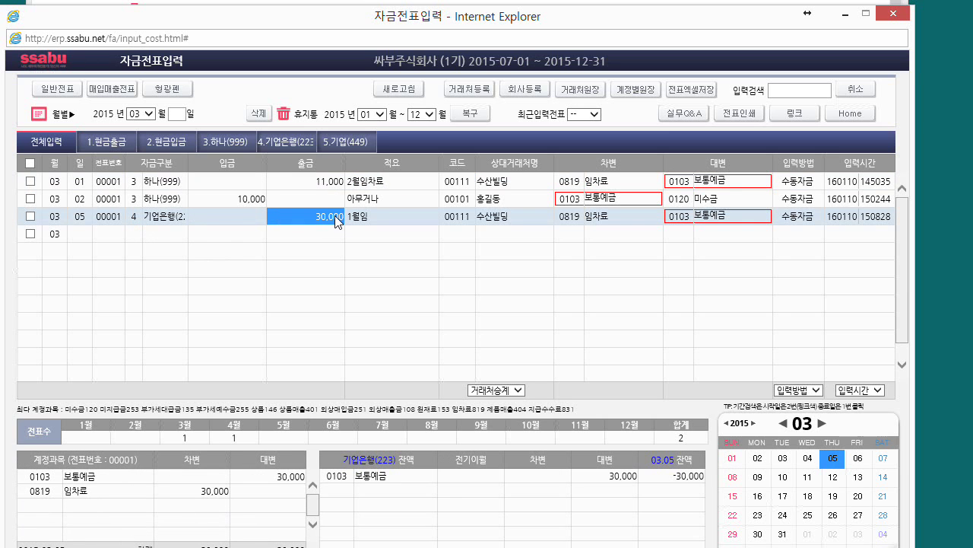
click(381, 219)
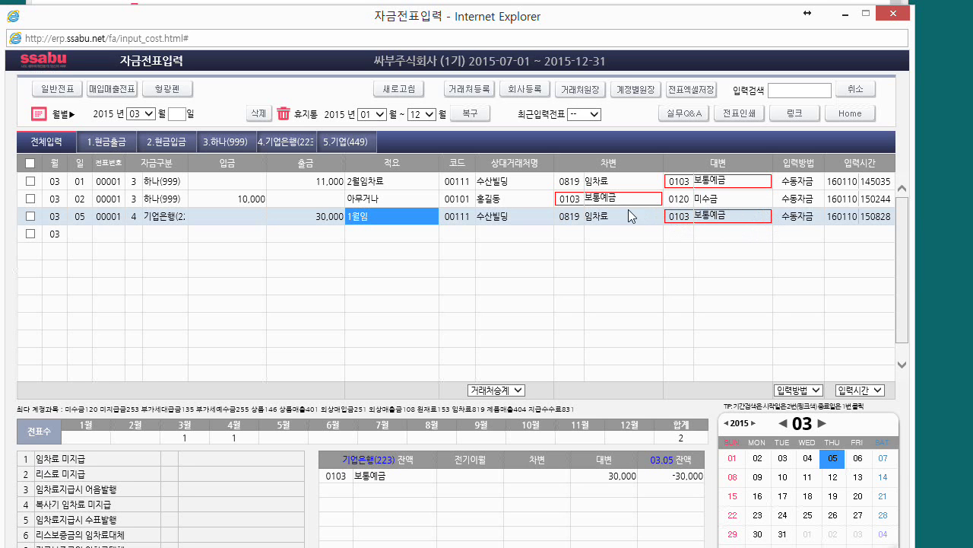
click(563, 217)
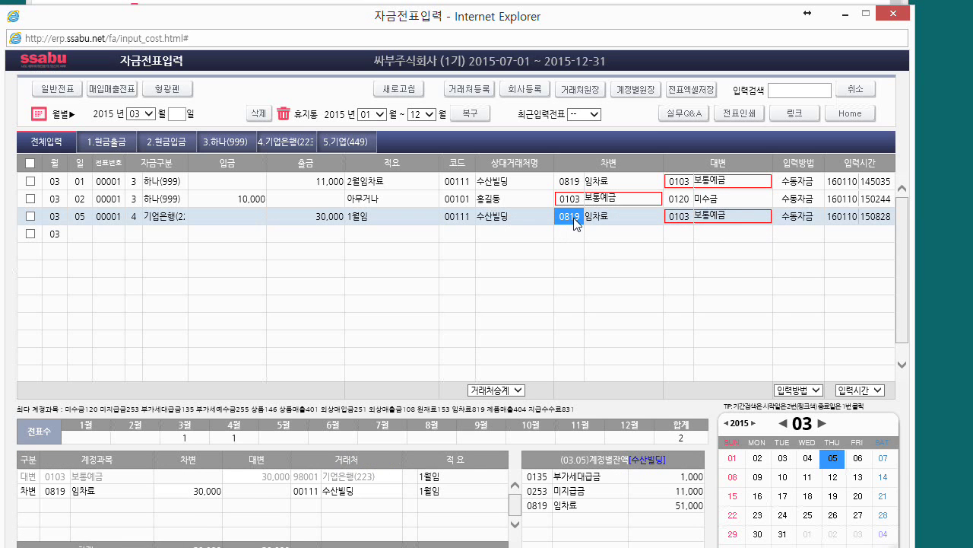
click(452, 216)
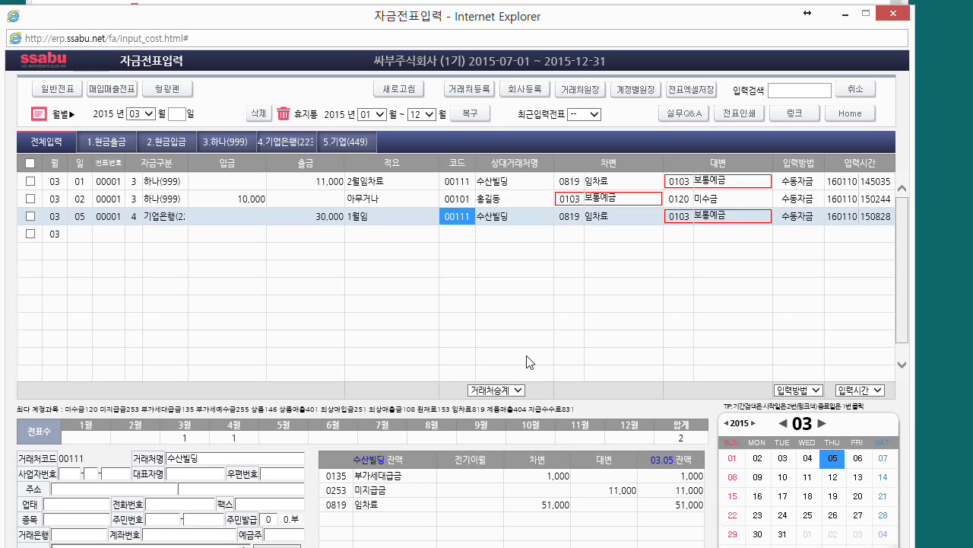
Step: Start a new line dated 03-06 with 자금구분 3 하나(999) and a 출금 amount of 5,000
click(83, 230)
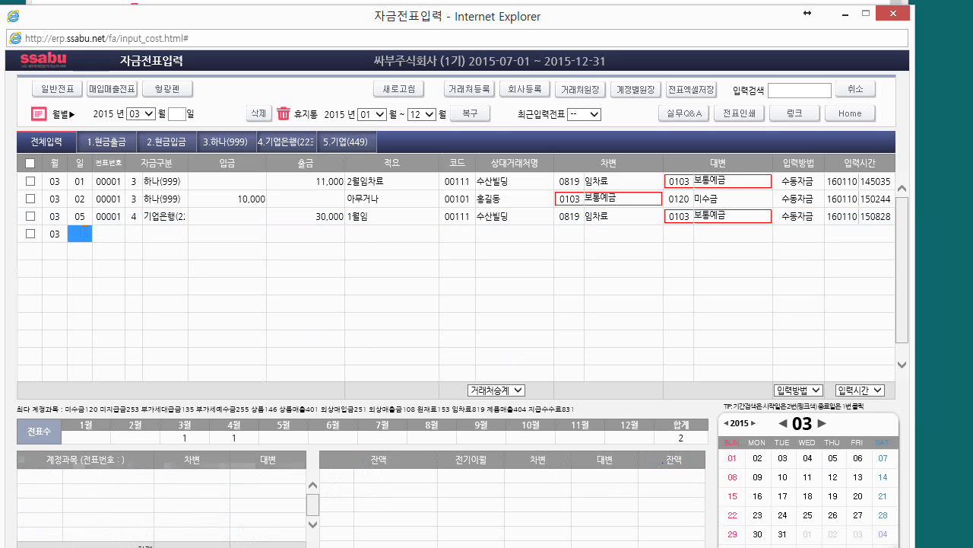
text(06)
key(Return)
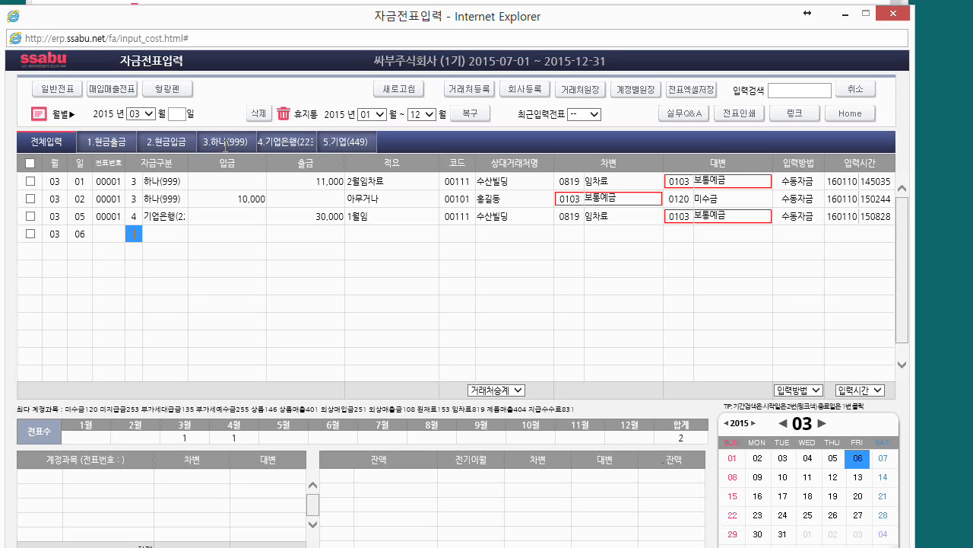
text(3)
key(Return)
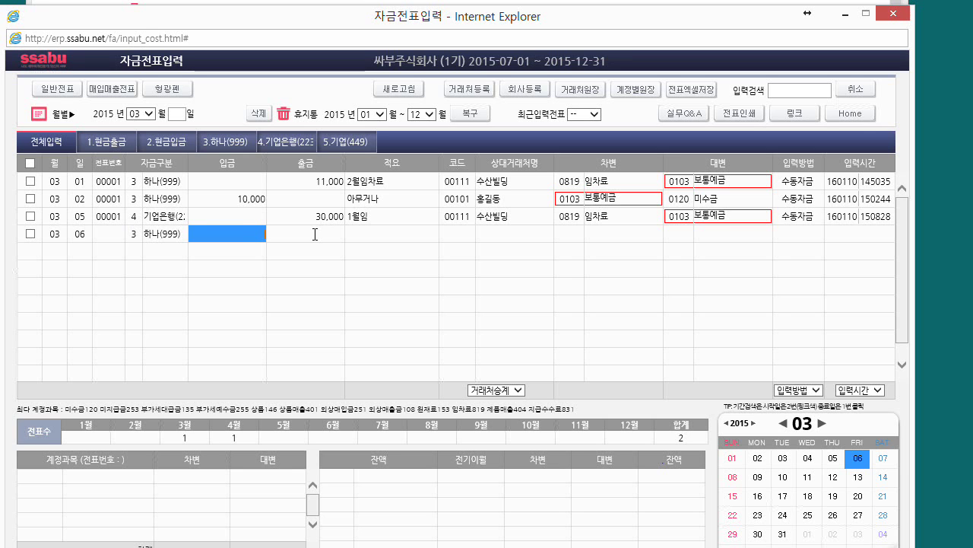
key(Return)
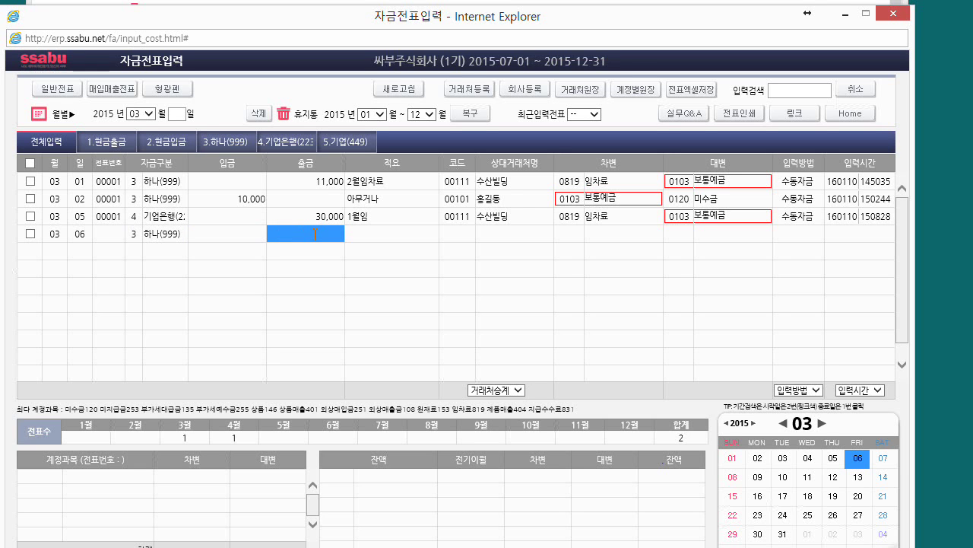
text(5000)
key(Return)
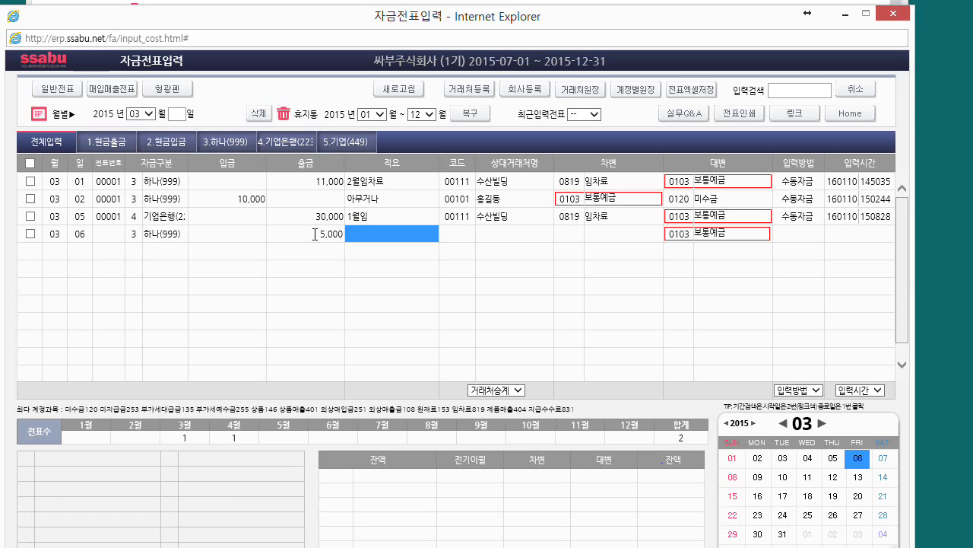
Step: Enter 계좌이체 as the 적요 of the 03-06 line
text(궤)
text(좌)
text(이체)
key(Return)
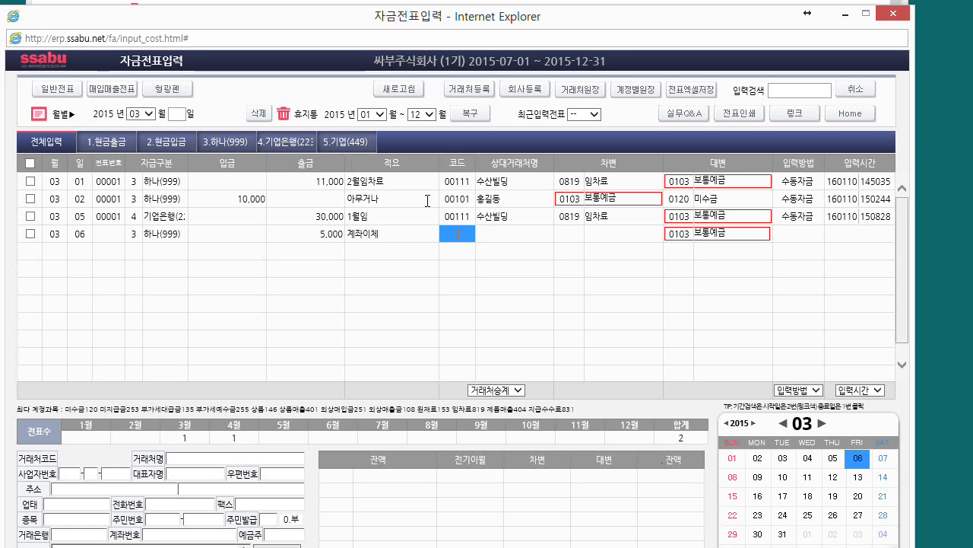
Step: Look up 기업 for the 03-06 line's 거래처, choose 98001 기업은행(223), and set the 차변 account to 0103 보통예금
text(기업)
key(Return)
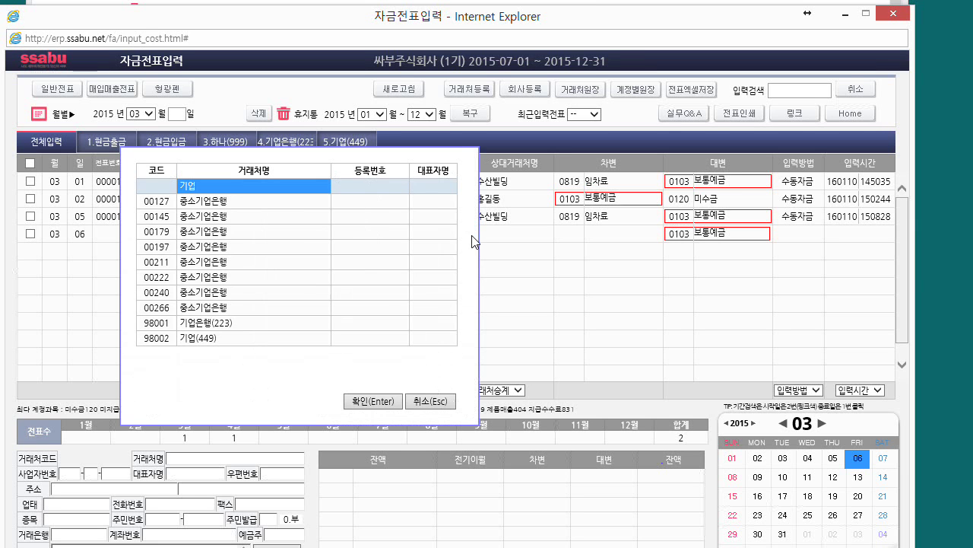
click(216, 322)
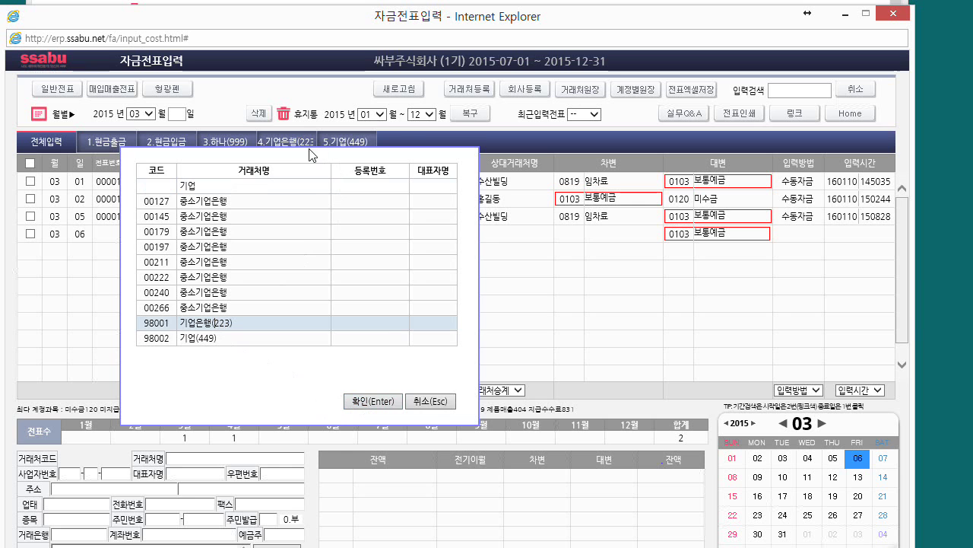
click(369, 403)
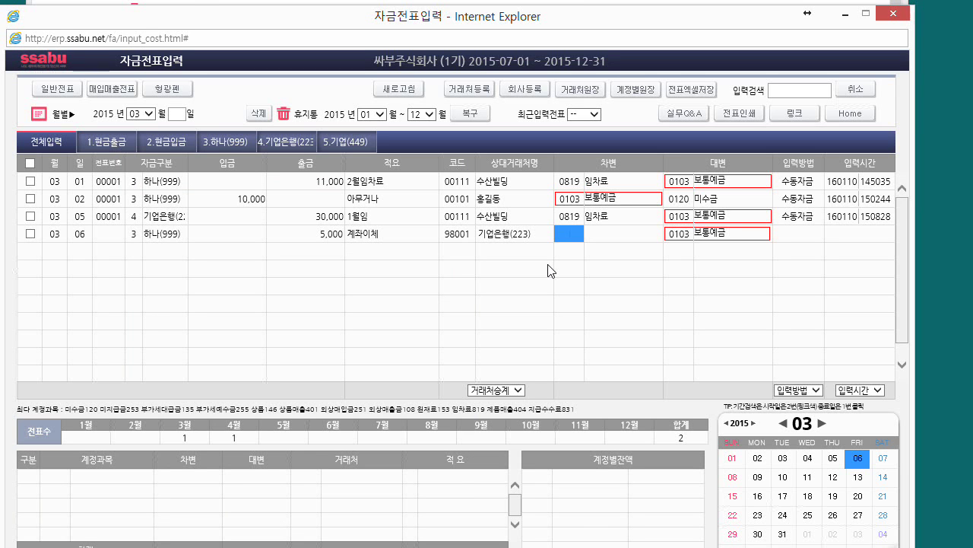
text(0103)
key(Return)
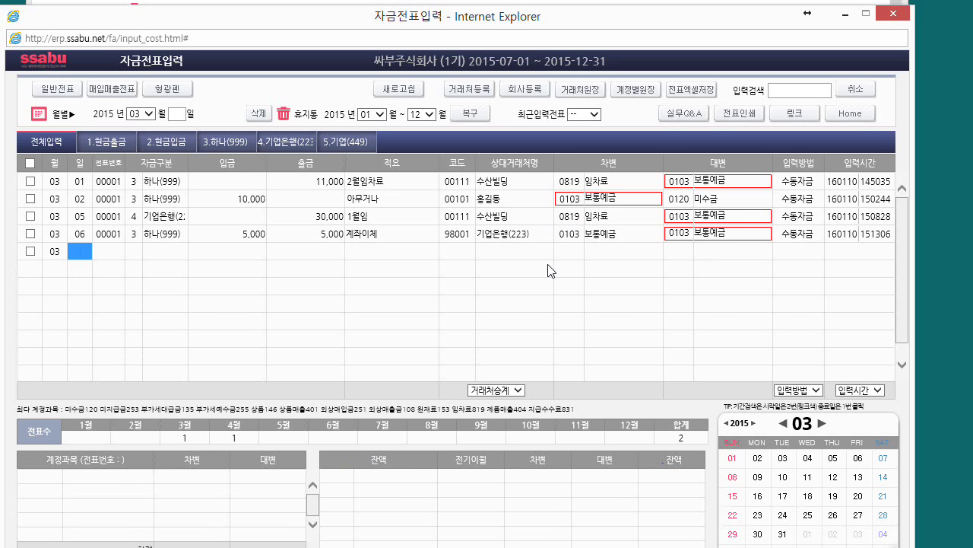
Step: Examine the 자금구분 and 출금 of the 03-05 line and the 자금구분, 입금, 출금 and 적요 of the 03-06 line
click(162, 199)
click(141, 213)
shift+click(160, 228)
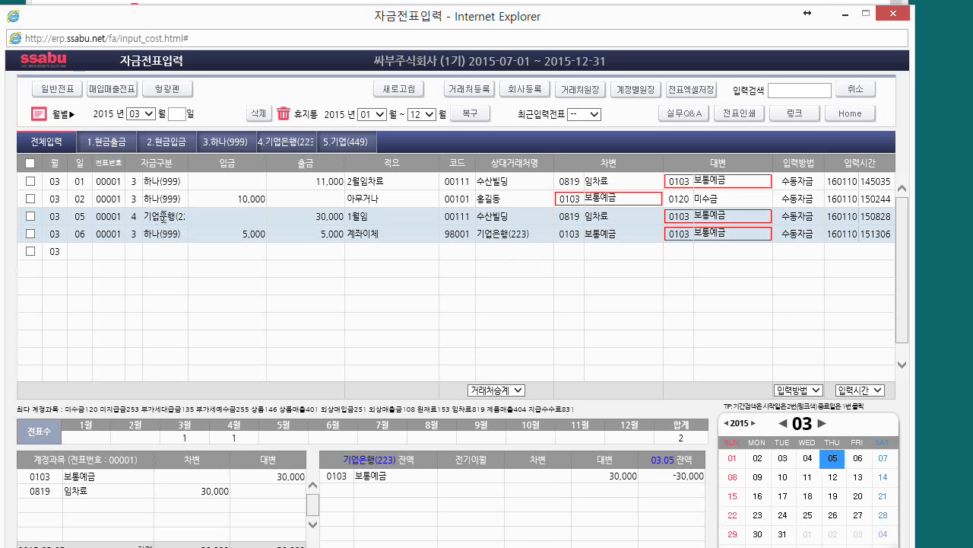
click(320, 219)
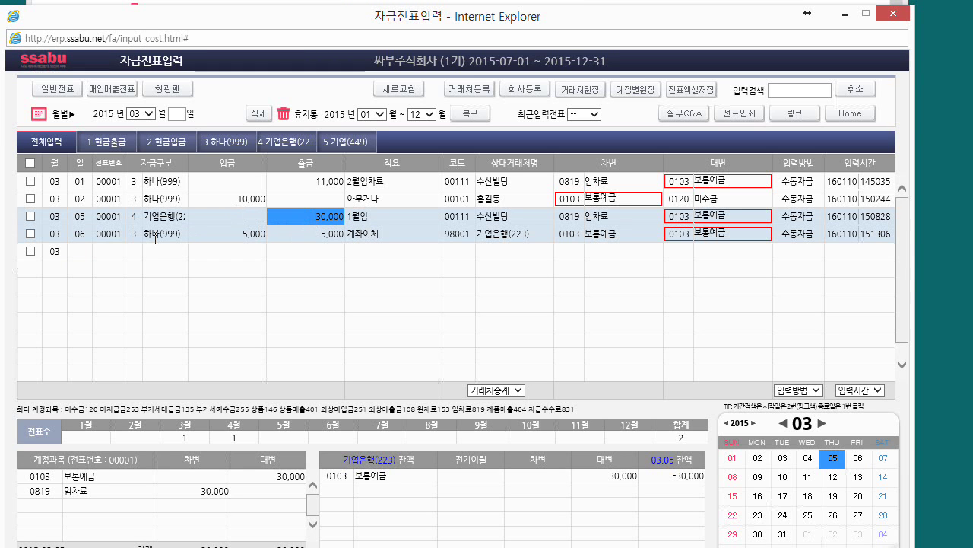
click(240, 233)
click(308, 235)
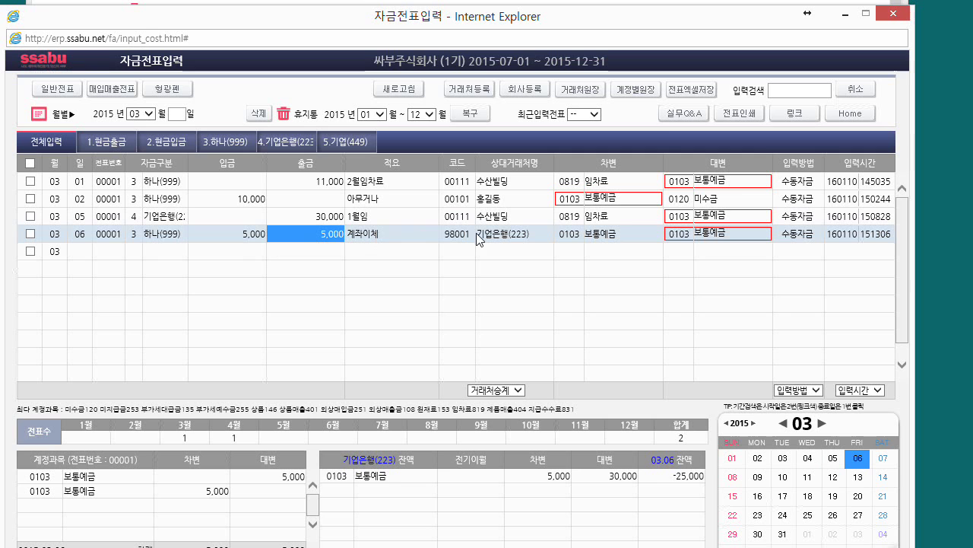
click(242, 233)
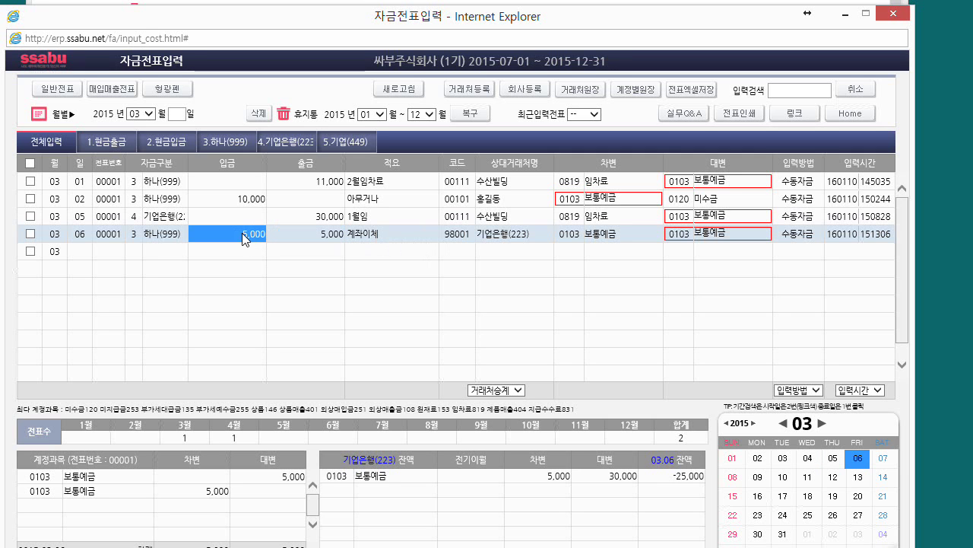
click(134, 233)
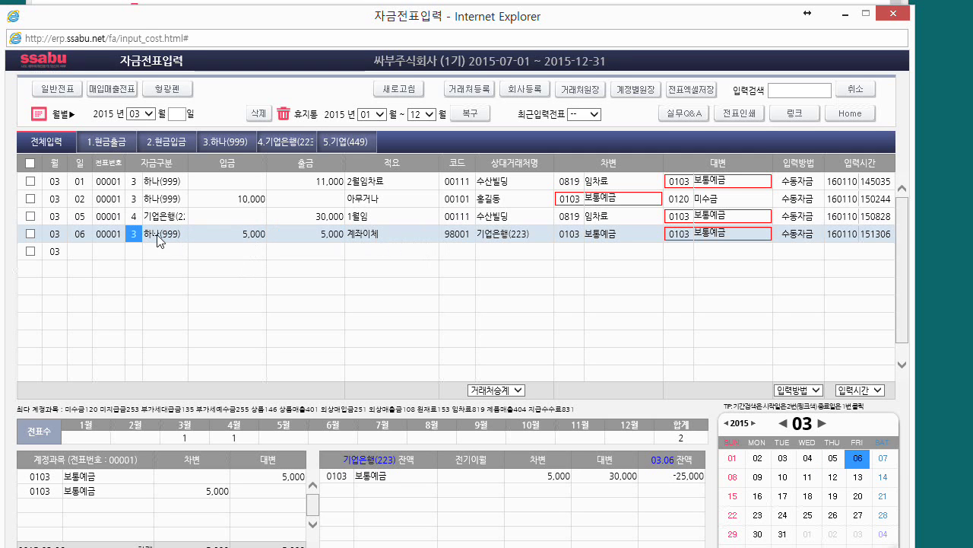
click(346, 233)
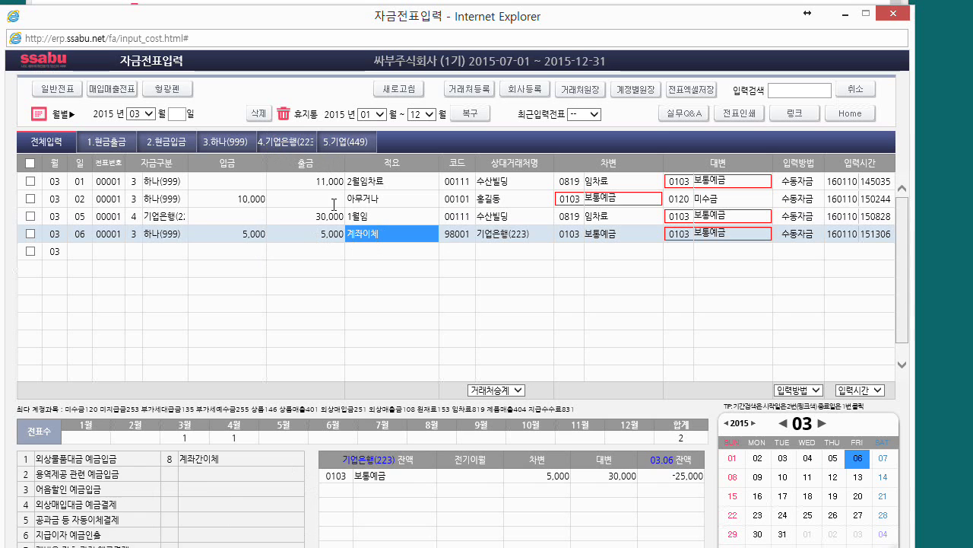
click(251, 235)
click(301, 232)
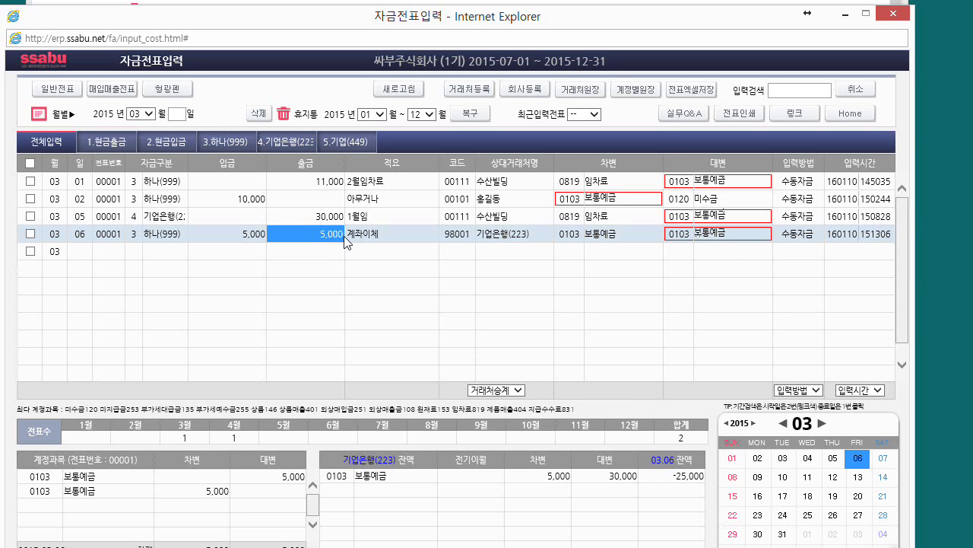
click(160, 233)
click(133, 234)
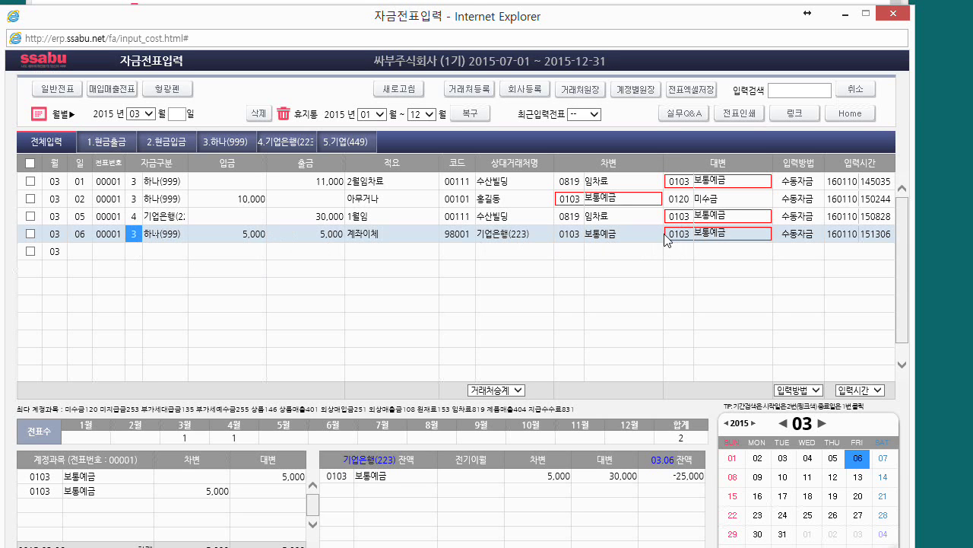
click(319, 237)
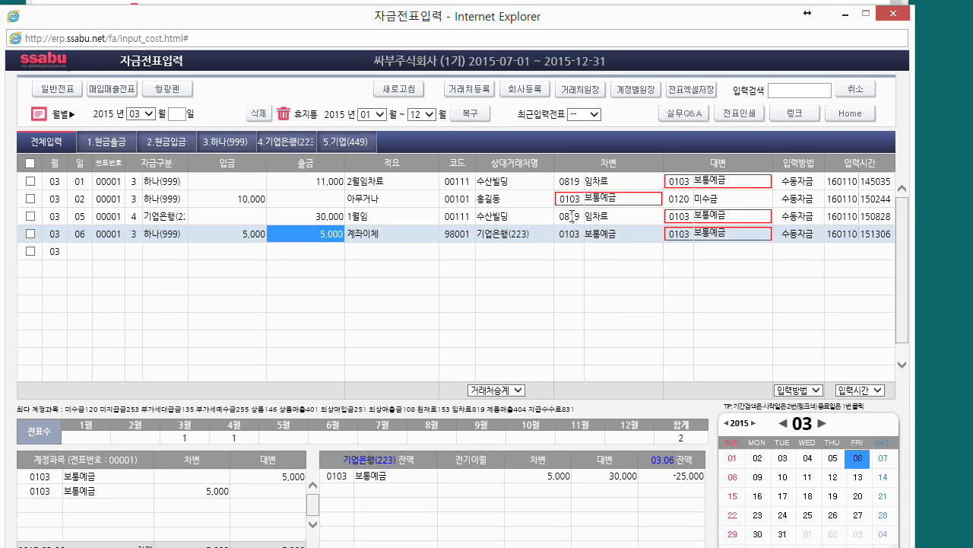
Step: Examine the 거래처, 자금구분, date and 적요 of the 03-02 line together with its balance details
click(479, 199)
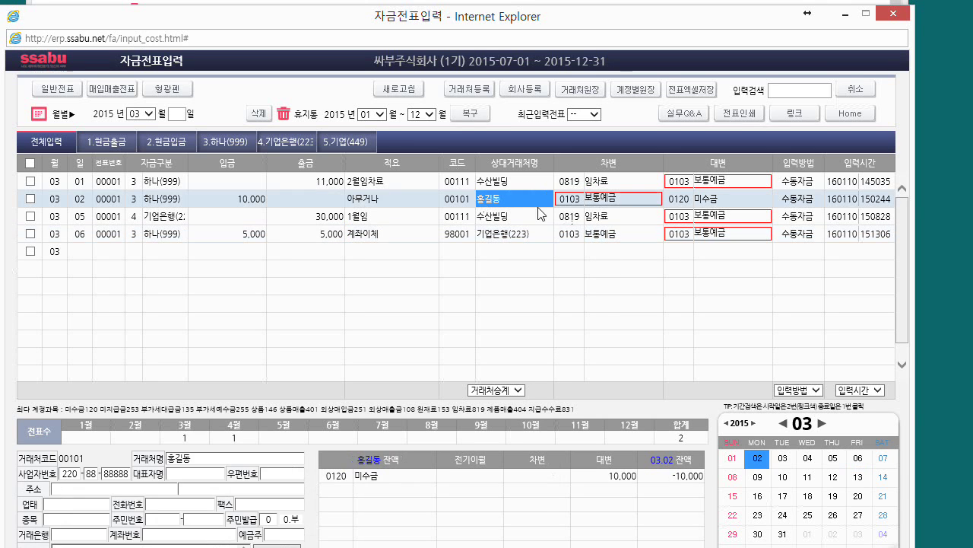
click(679, 199)
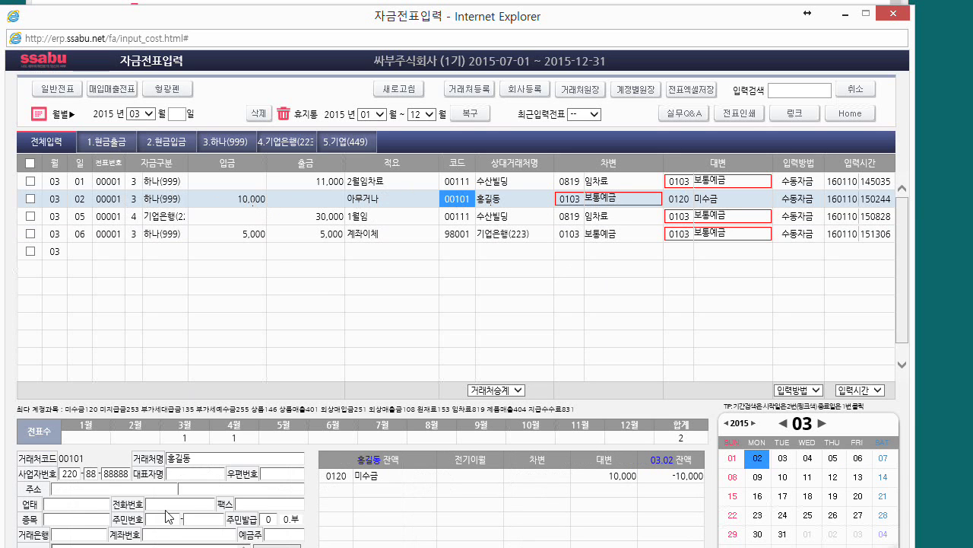
click(168, 202)
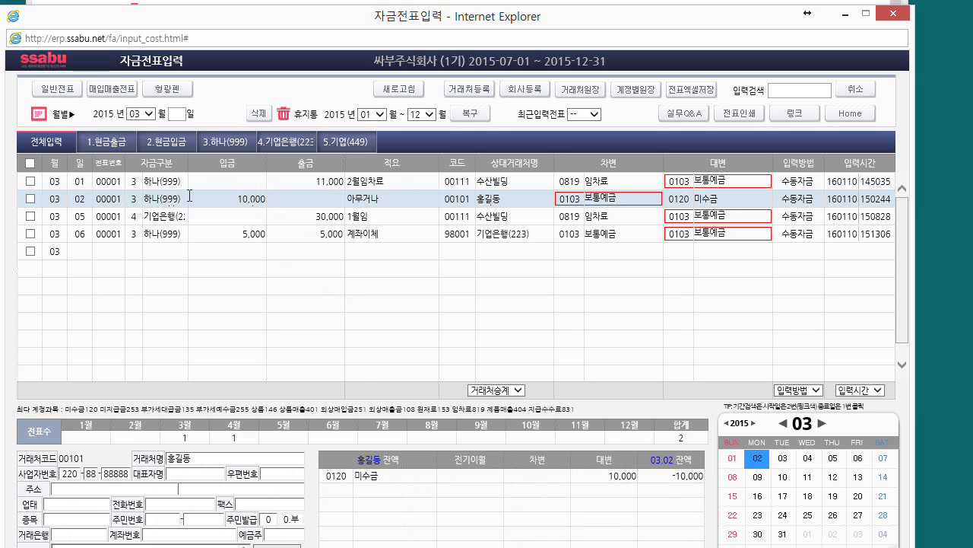
click(80, 200)
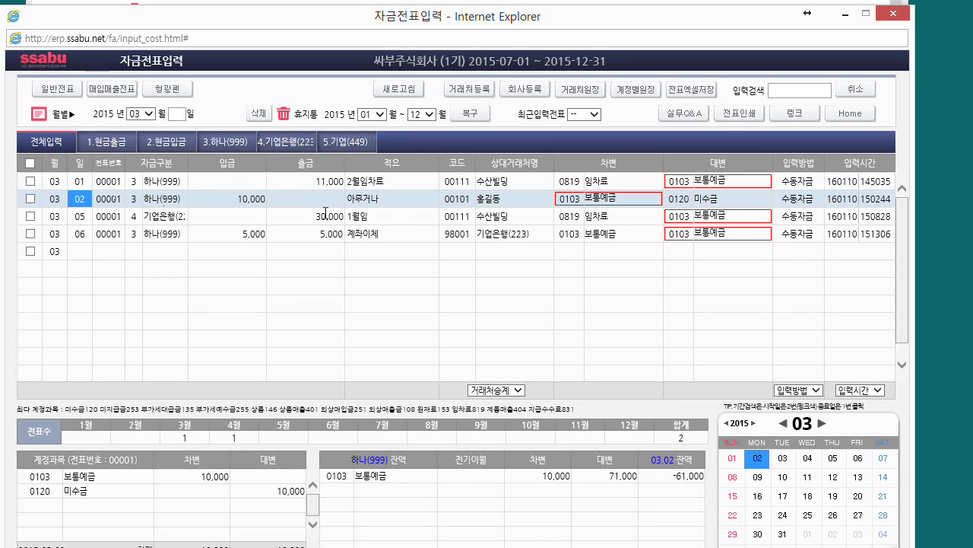
click(463, 200)
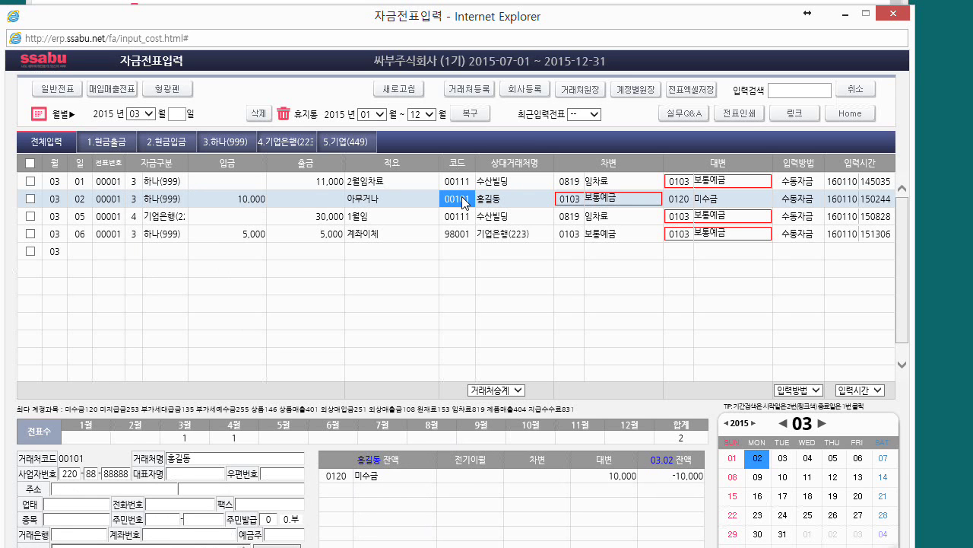
click(339, 199)
click(369, 199)
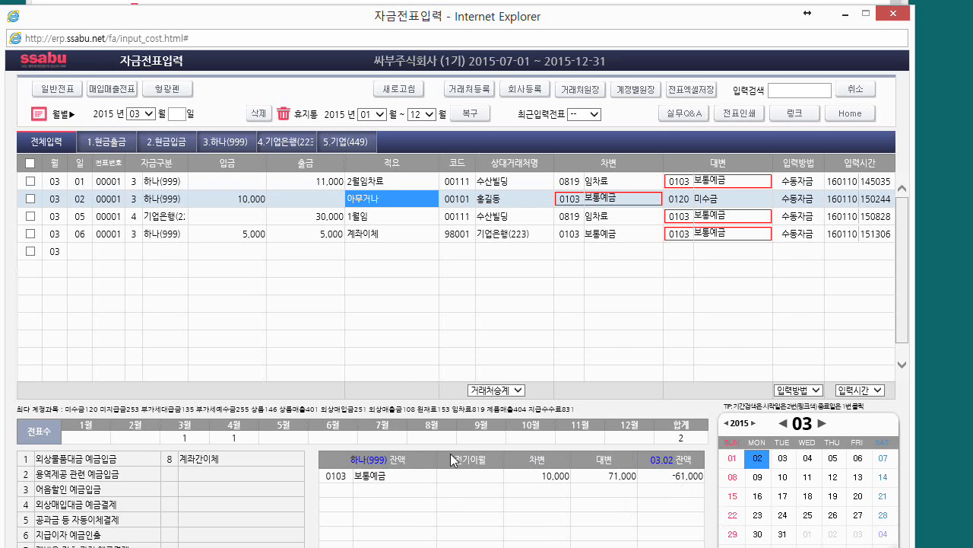
click(463, 199)
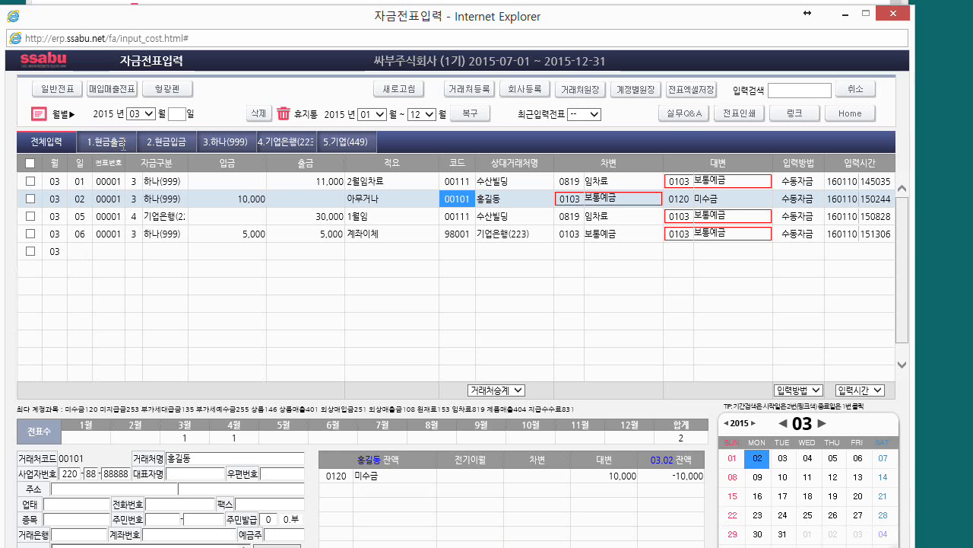
Step: Start a new line dated 03-07 with 자금구분 1 현금출금 and a 출금 amount of 10,000
click(79, 251)
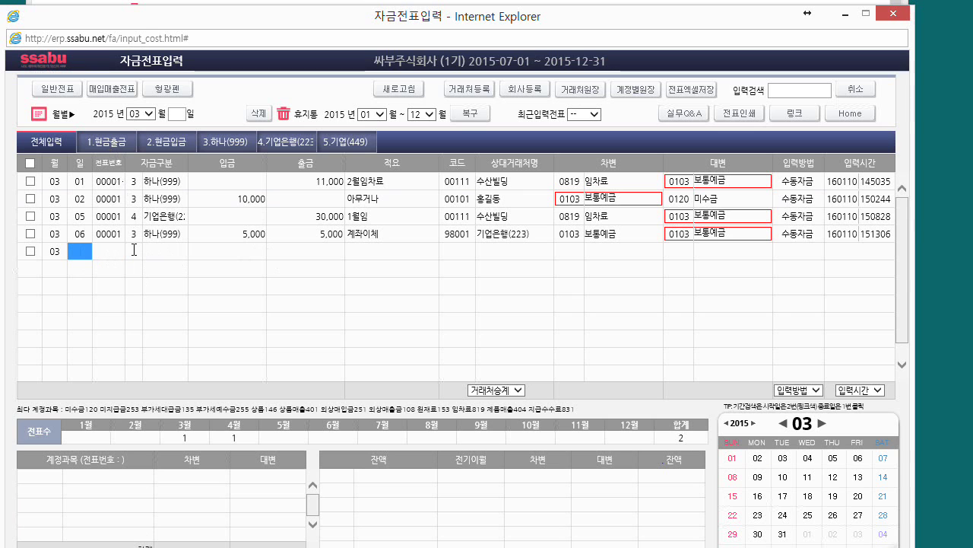
text(07)
key(Return)
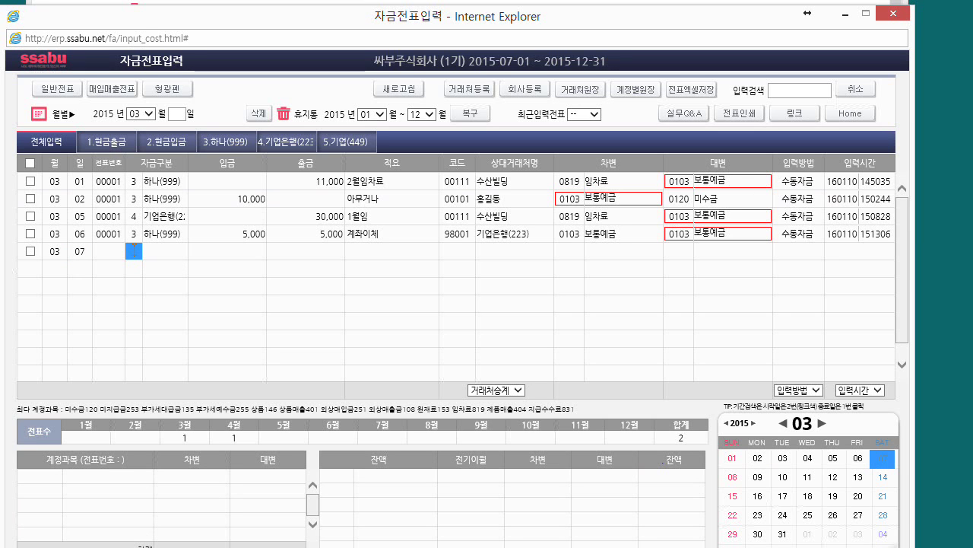
text(1)
key(Return)
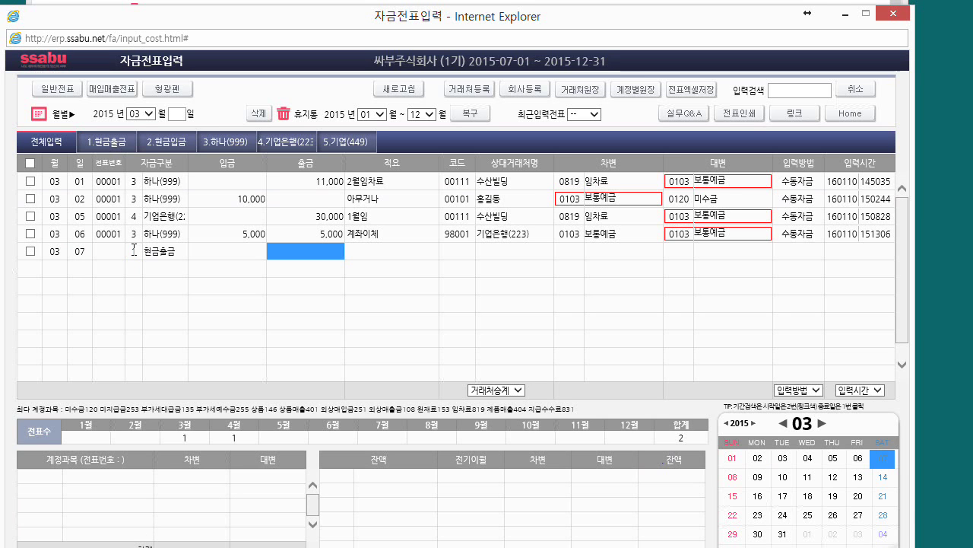
text(10,000)
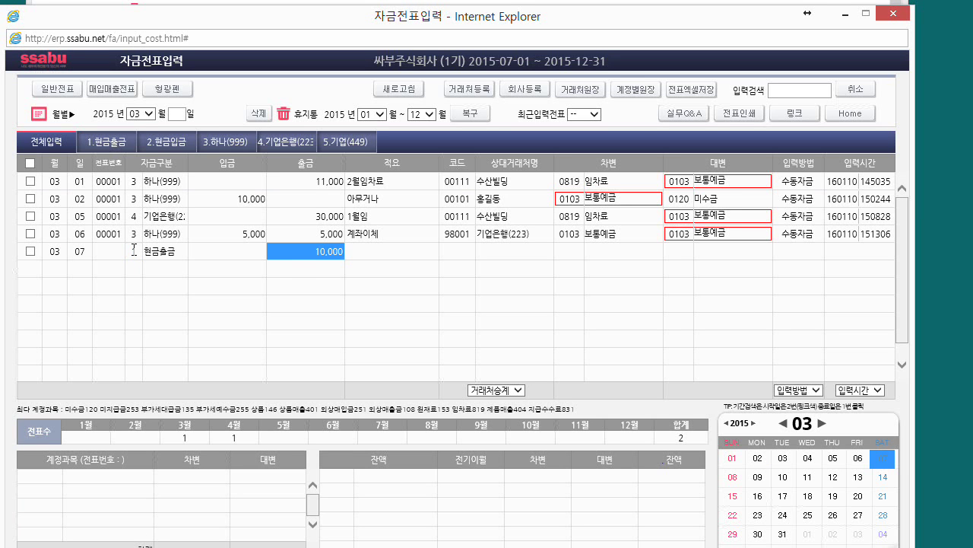
key(Return)
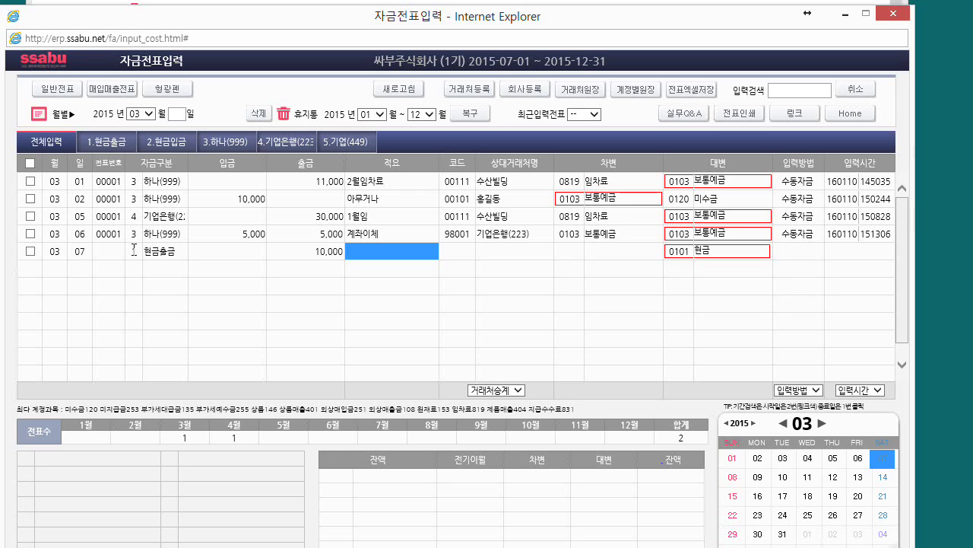
Step: Enter 식대 as the 적요 of the 03-07 line and proceed to its 거래처 코드
text(ㅅ)
text(대)
key(Return)
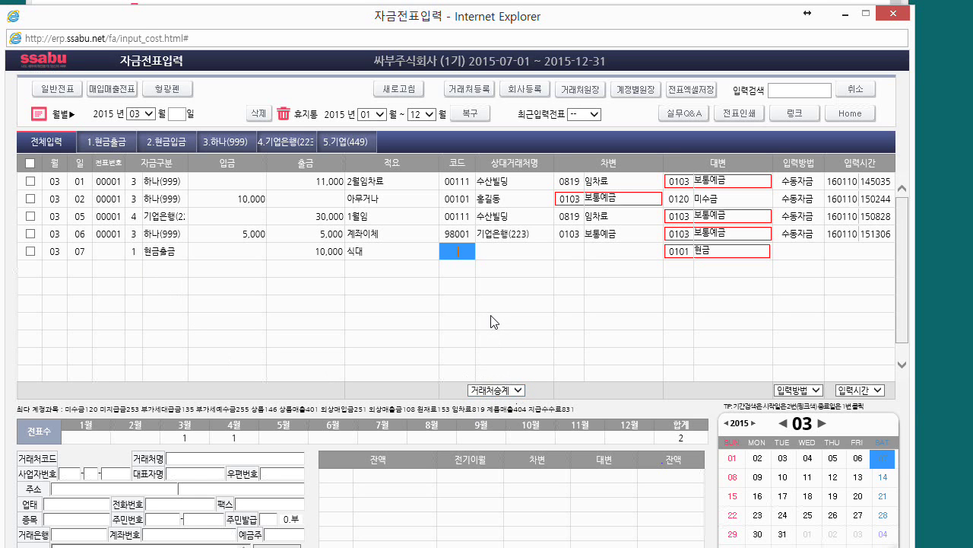
key(Return)
key(Up)
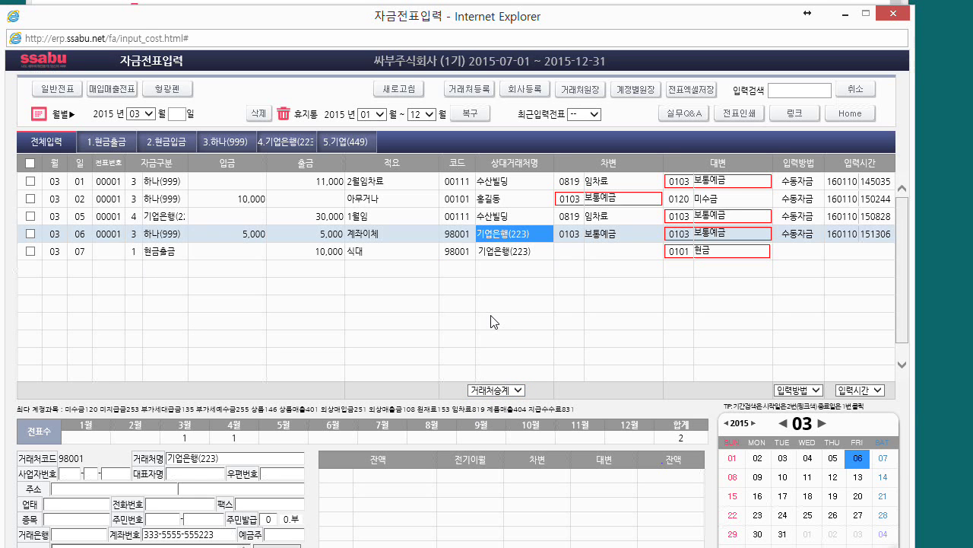
key(Down)
key(Left)
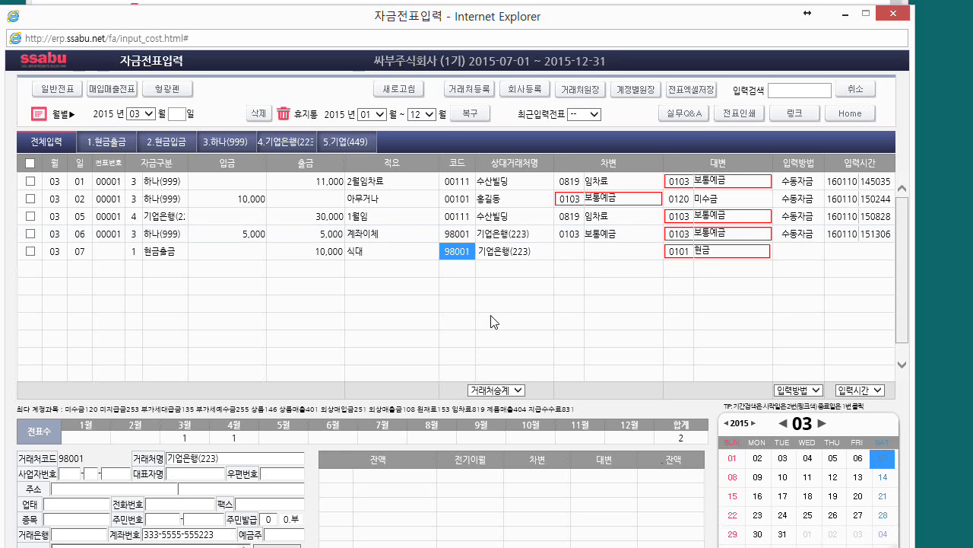
Step: Change the 거래처 carry-over option to 승계안함 and clear the carried-over 거래처 from the 03-07 line
click(517, 390)
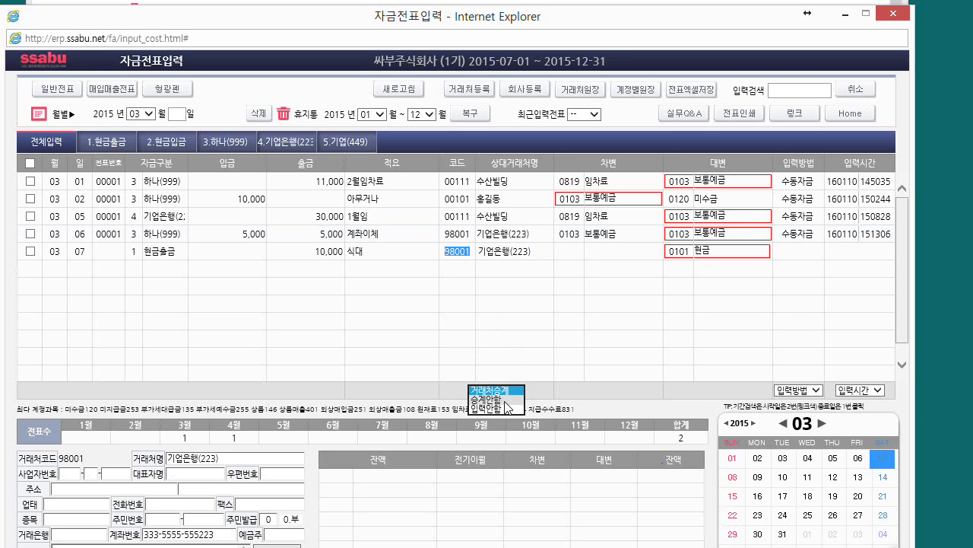
click(507, 407)
key(Return)
key(Return)
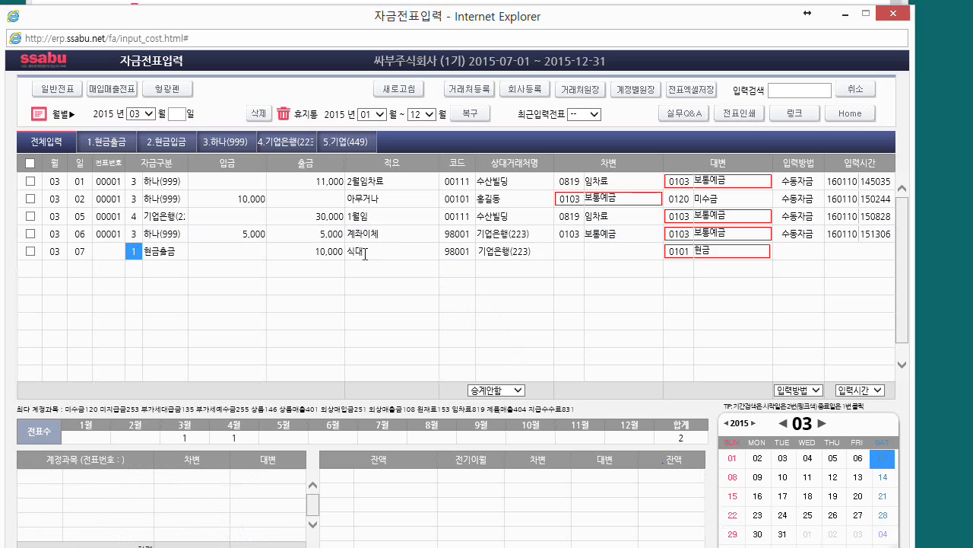
key(Return)
key(Return)
key(Return)
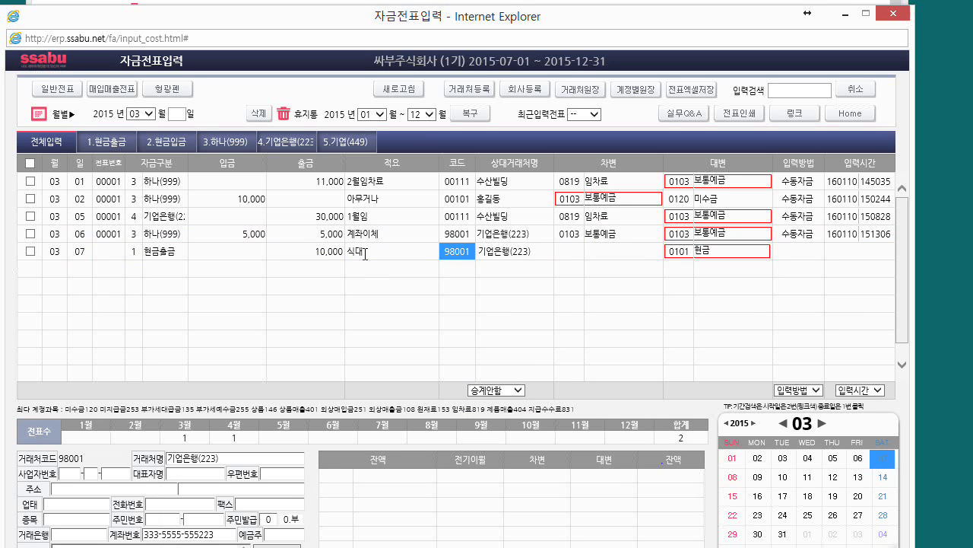
key(Return)
key(Left)
key(Left)
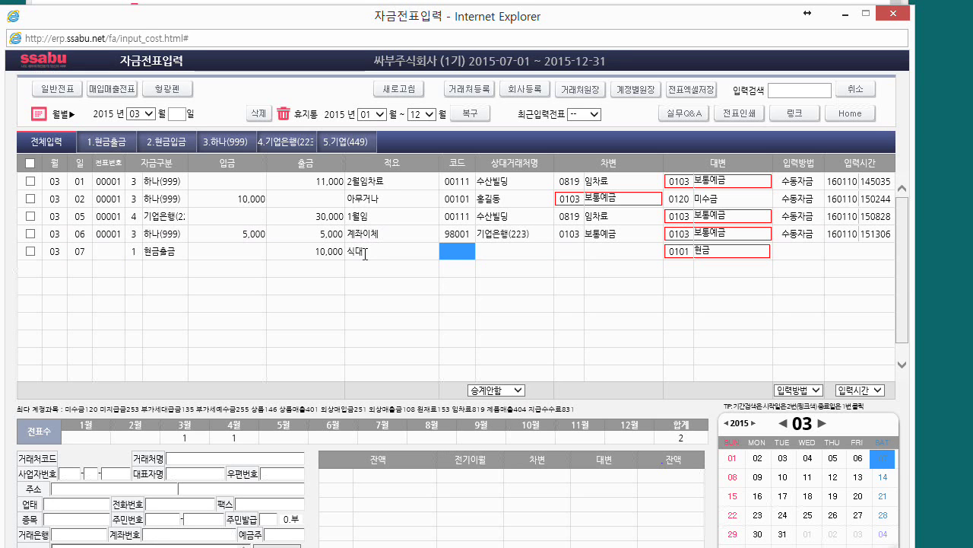
key(Return)
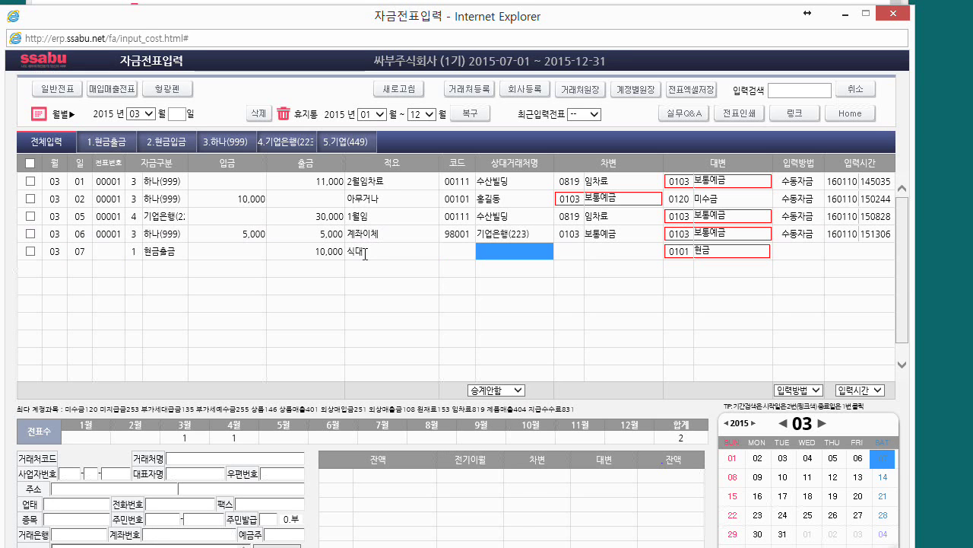
Step: Leave the 03-07 line's 거래처 empty and set its 차변 account to 811 복리후생비
key(Return)
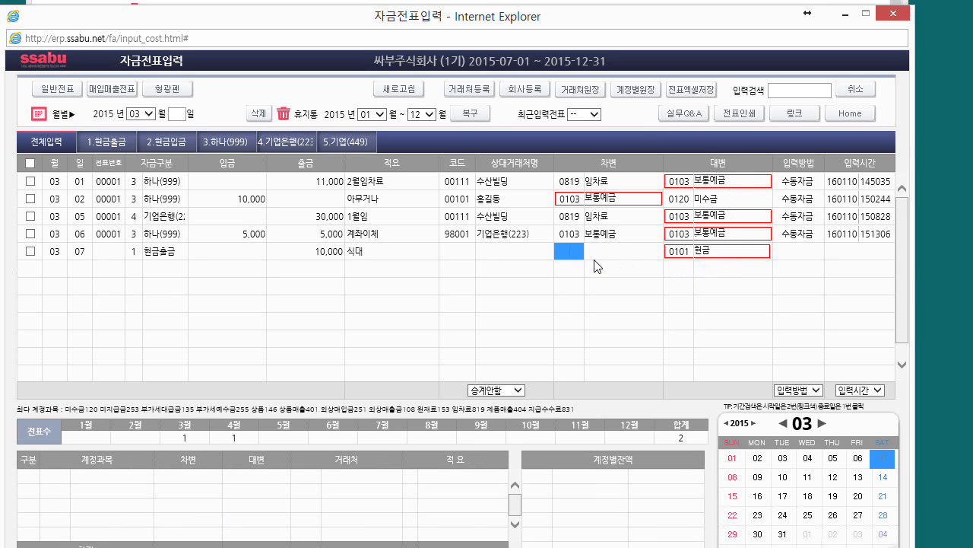
text(811)
key(Return)
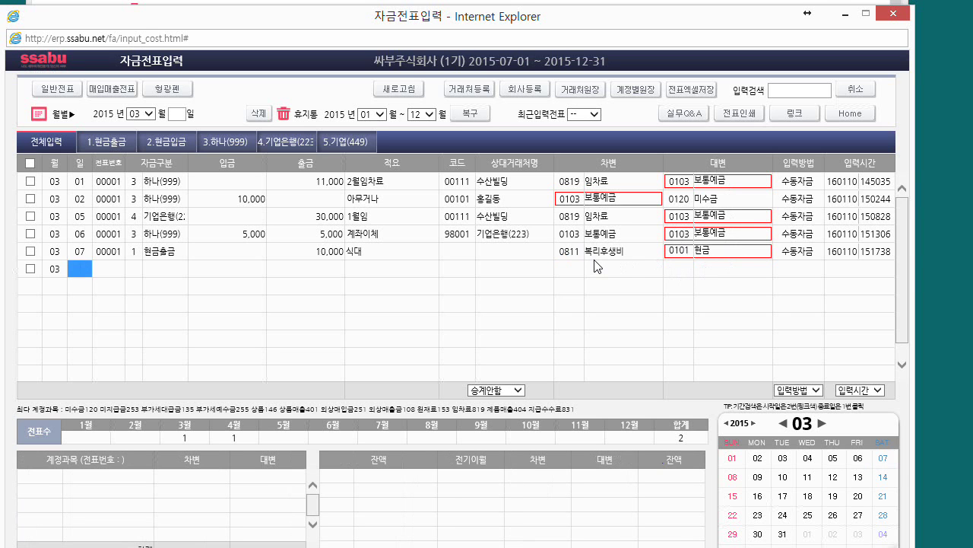
Step: Look up 복리 for the 03-07 line's 차변 account and choose 0811 복리후생비 (판매관리비)
click(571, 254)
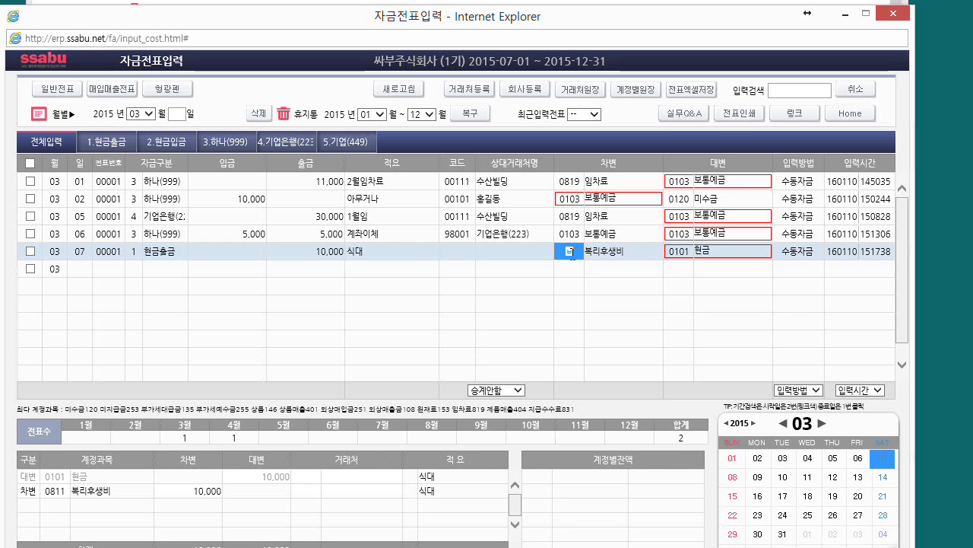
text(복리)
key(Return)
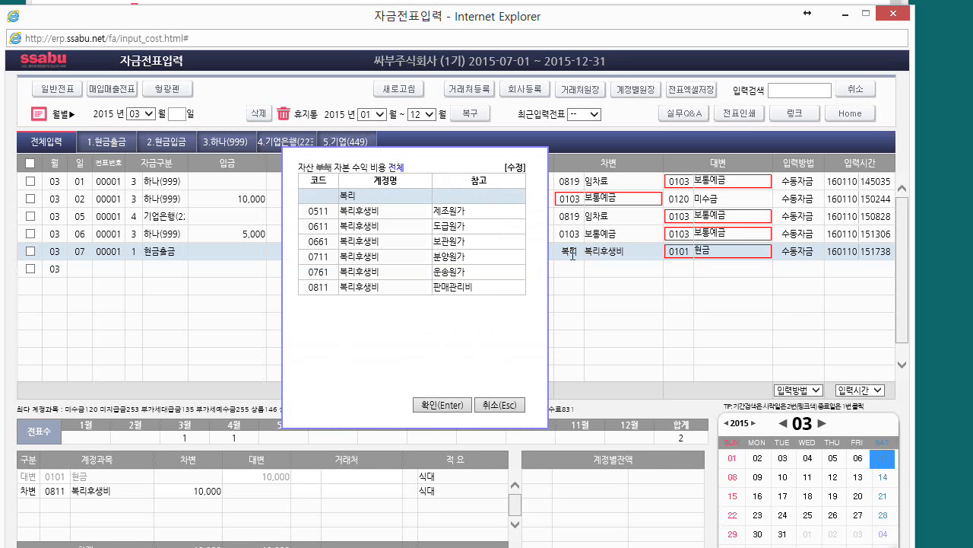
key(Down)
key(Down)
key(Down)
key(Down)
key(Down)
key(Down)
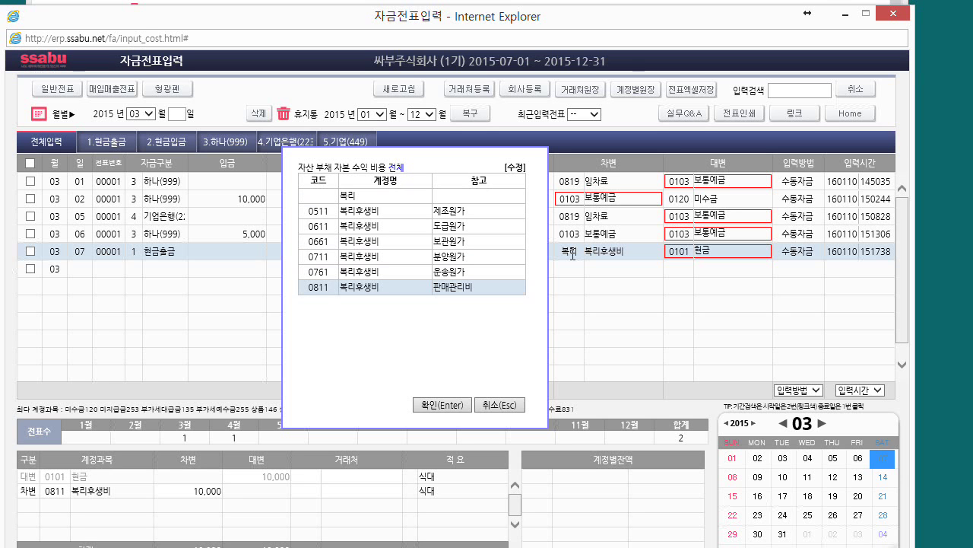
key(Return)
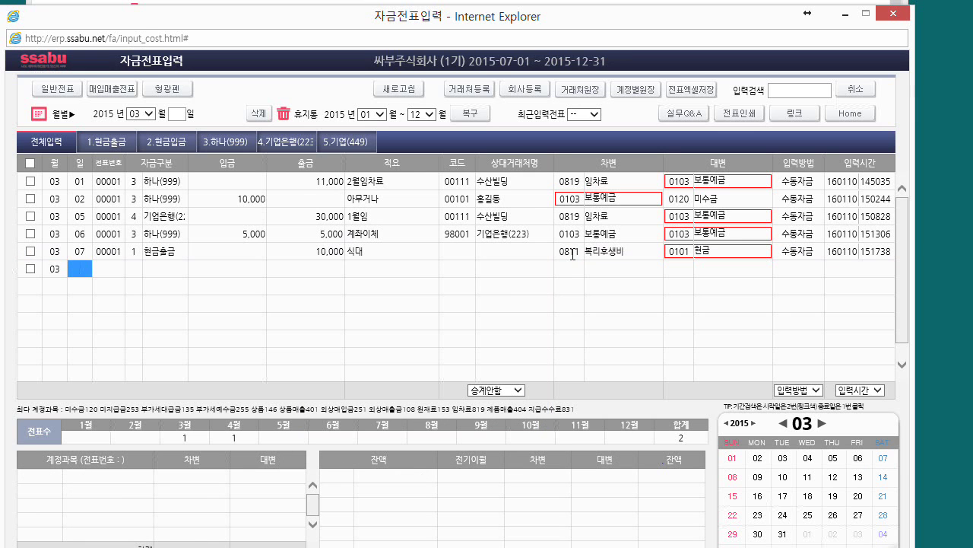
Step: Start a new line dated 03-08 with 자금구분 1 현금출금 and a 출금 amount of 30,000
text(08)
key(Return)
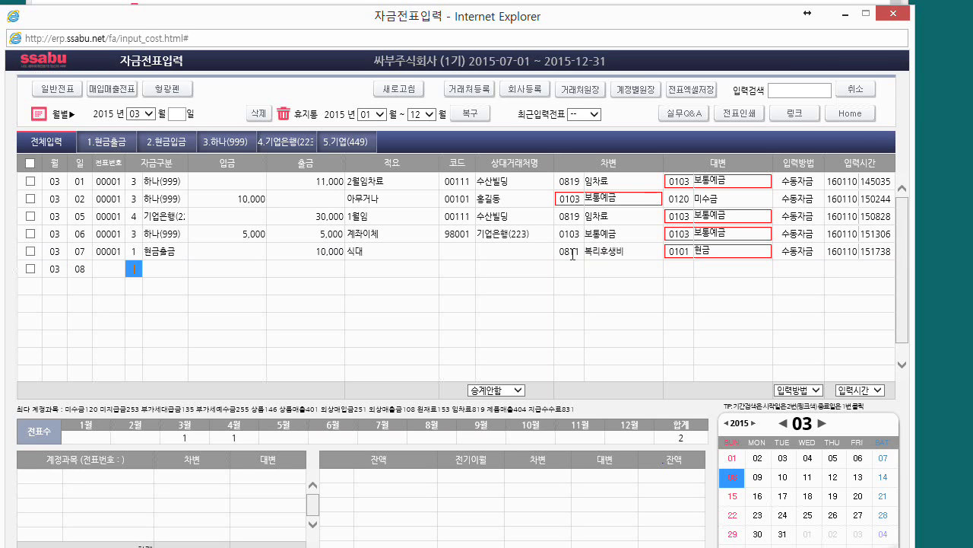
text(1)
key(Return)
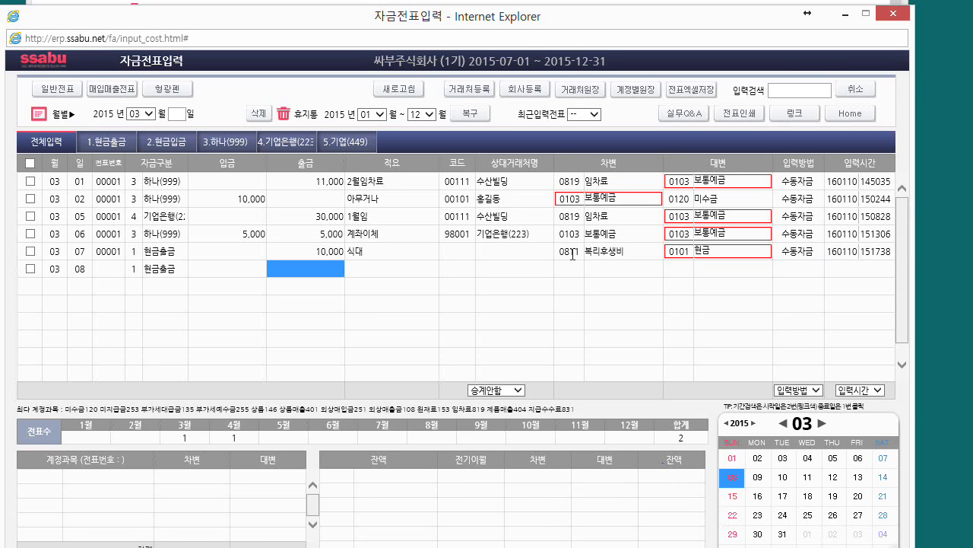
text(300000)
key(Return)
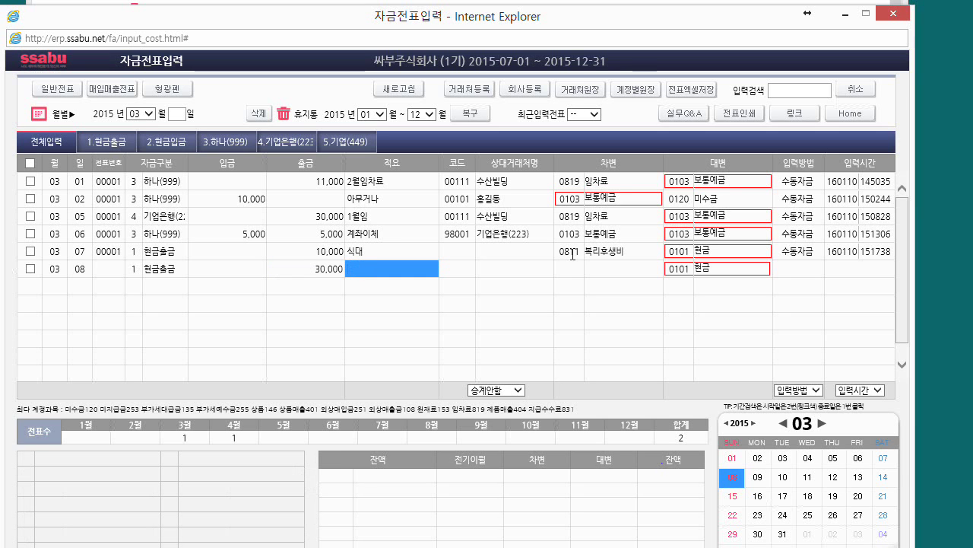
Step: Enter 식대 as the 03-08 line's 적요 and accept the recommended account 0811 복리후생비
text(시ㄱ대)
key(Return)
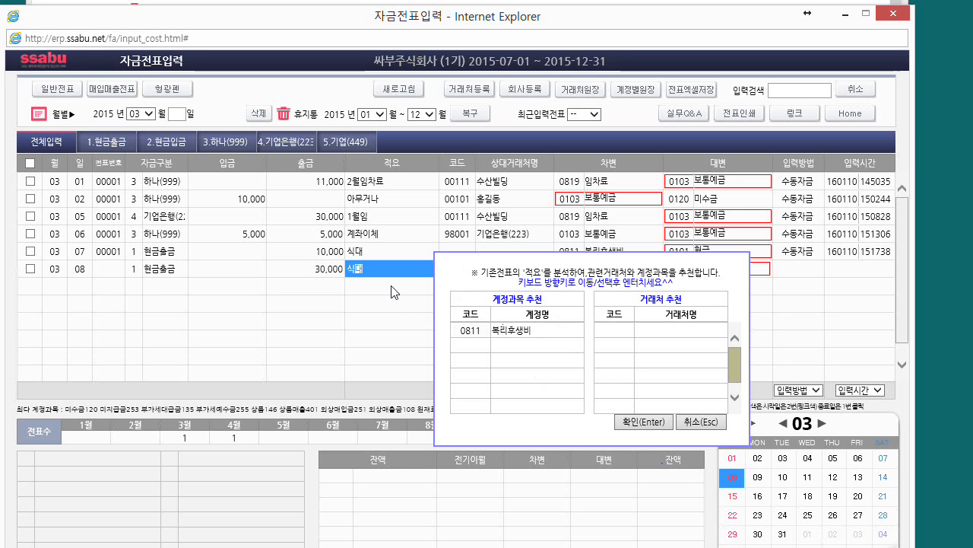
key(Down)
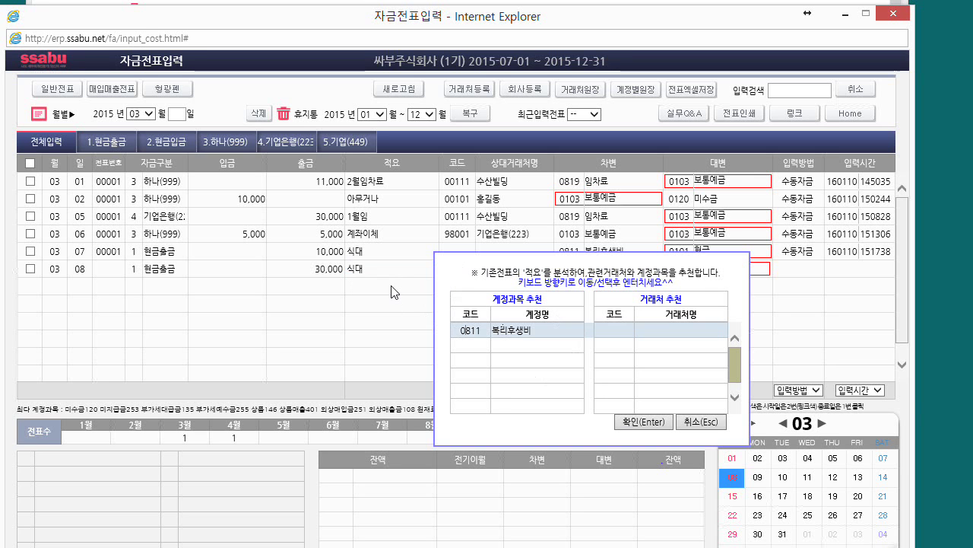
key(Return)
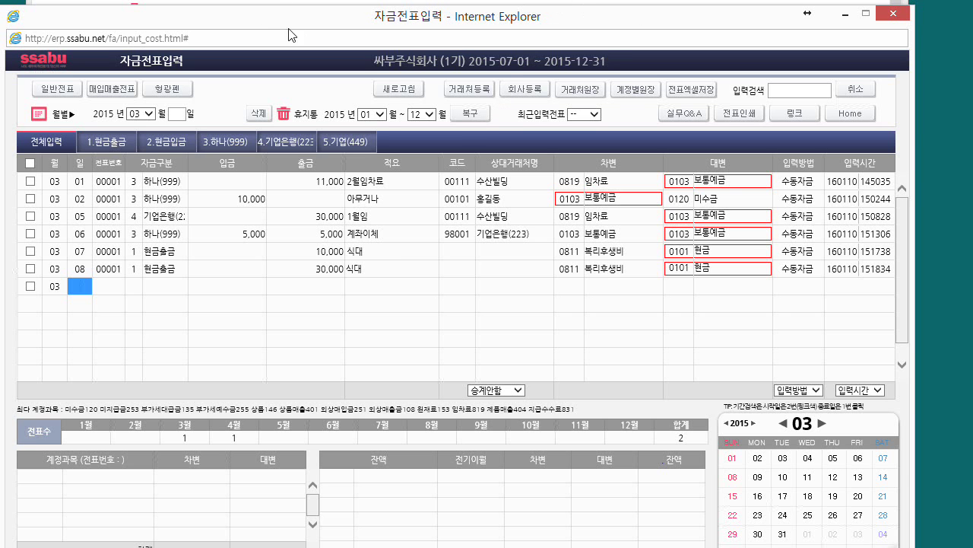
Step: Open 매입매출전표 (2015년) from the main page and select the 유형 of the 03-31 3월임차료 line
drag(270, 18, 490, 48)
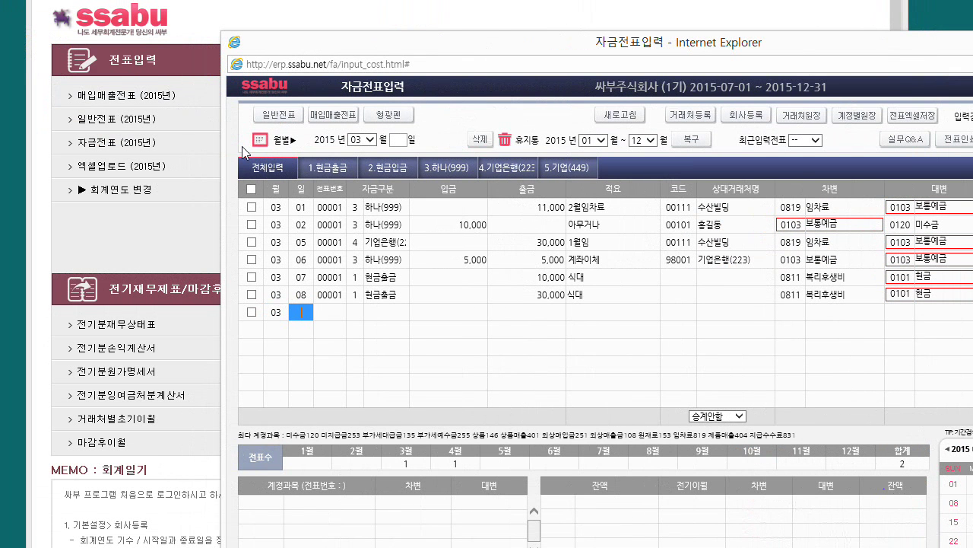
click(118, 102)
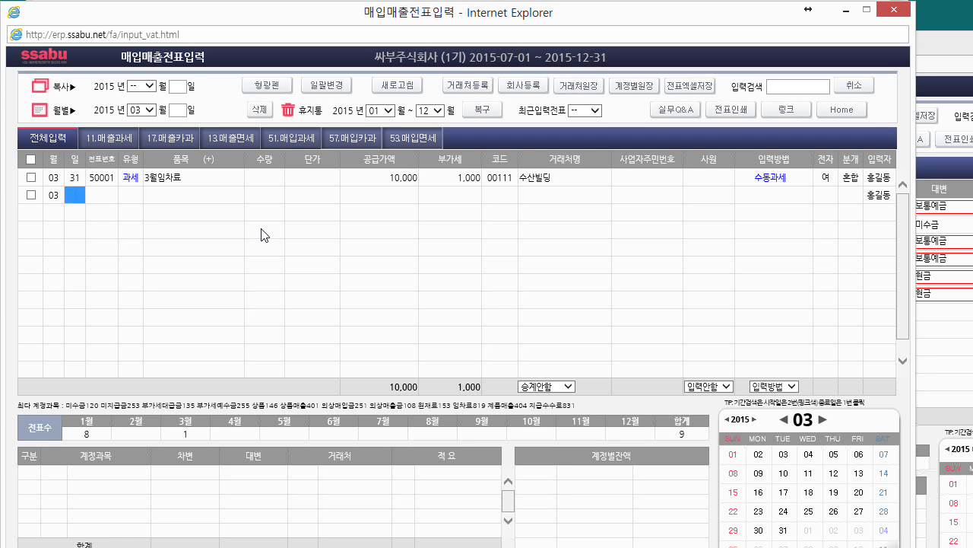
click(131, 177)
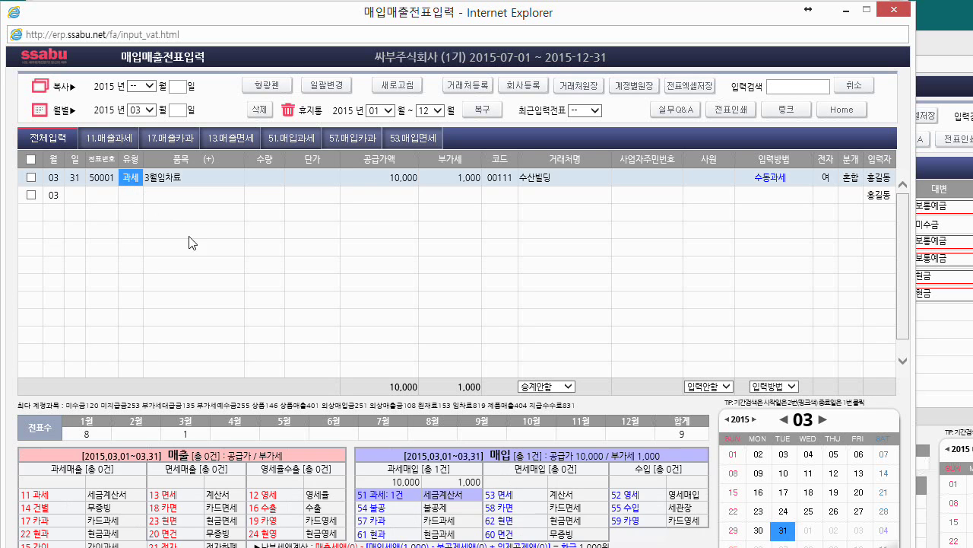
drag(255, 17, 248, 0)
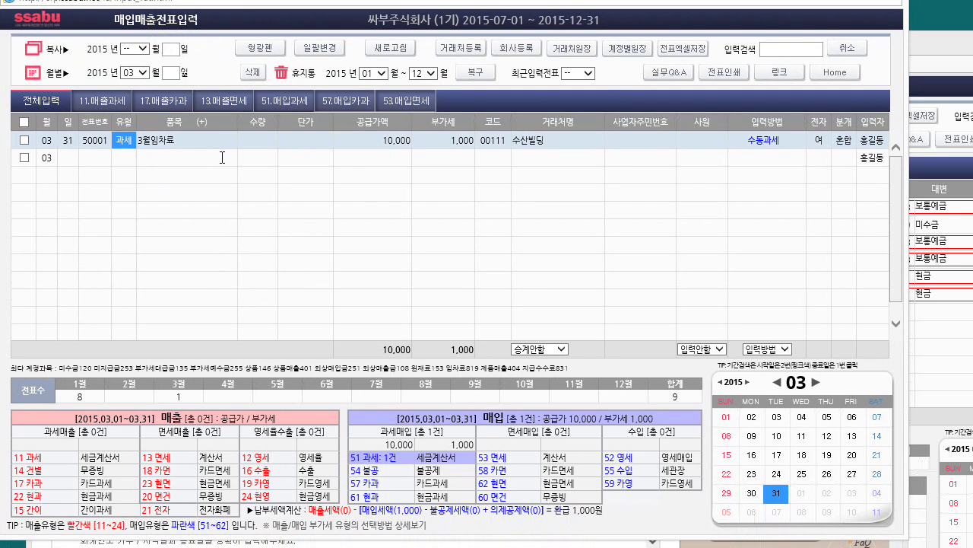
Step: Examine the 유형 and 분개 of the 03-31 3월임차료 voucher, including its 0819 임차료 and 0253 미지급금 entries
click(173, 167)
click(123, 140)
click(849, 139)
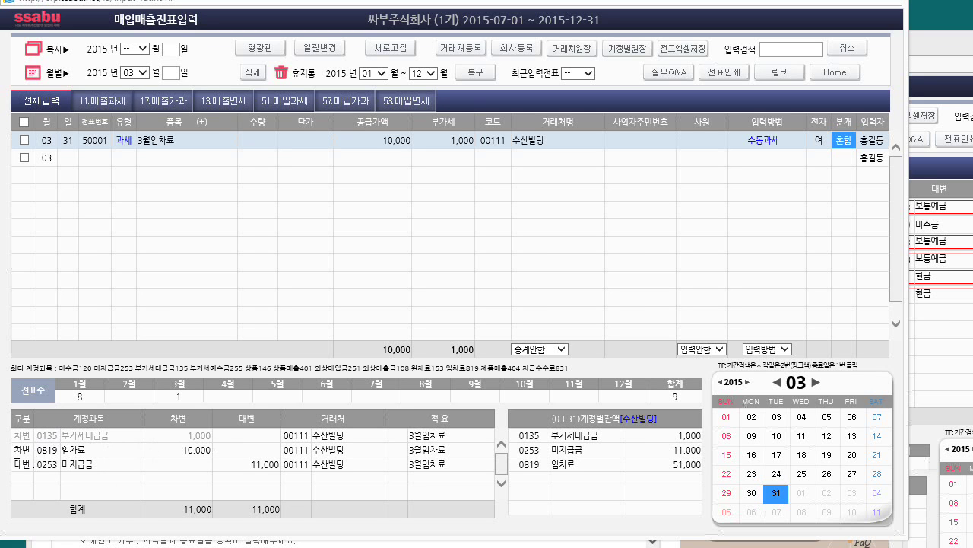
mouse_move(17, 454)
click(45, 454)
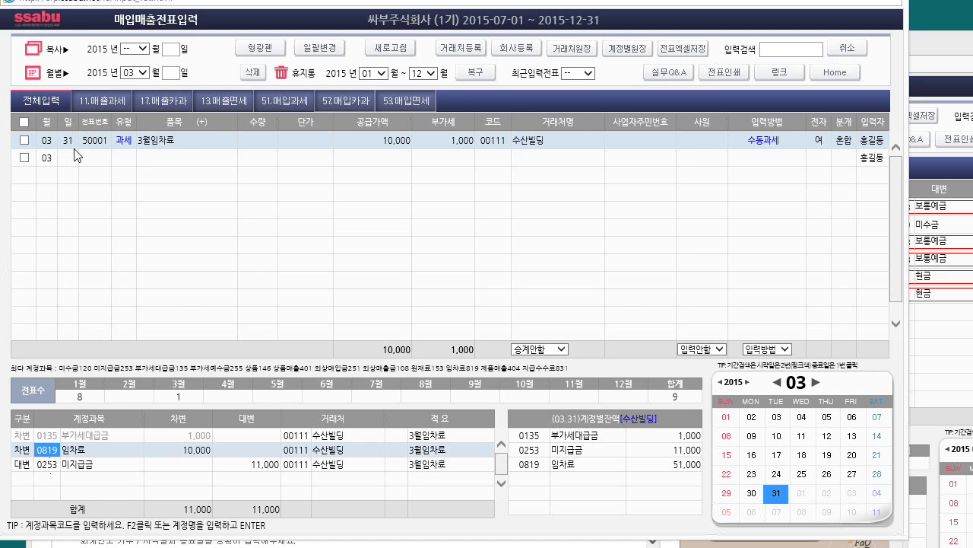
click(50, 465)
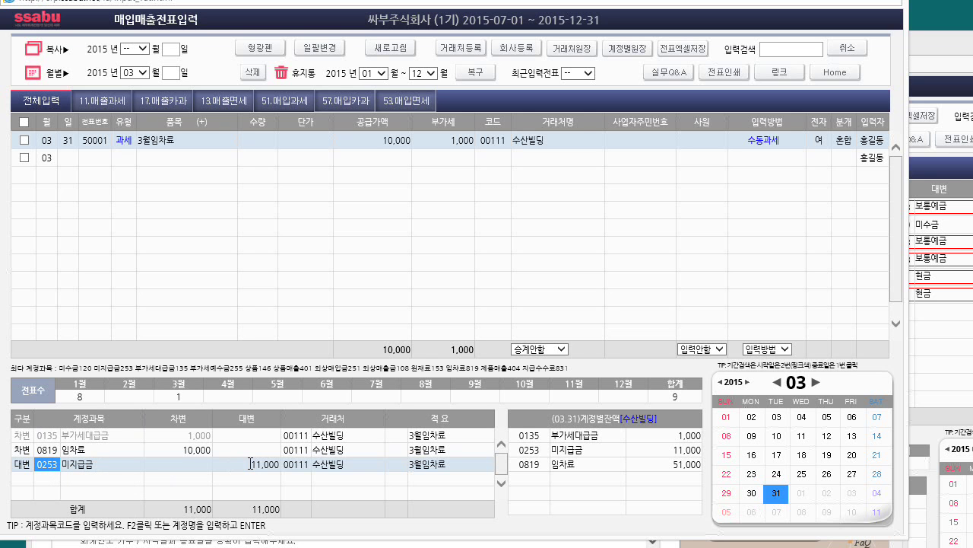
click(43, 449)
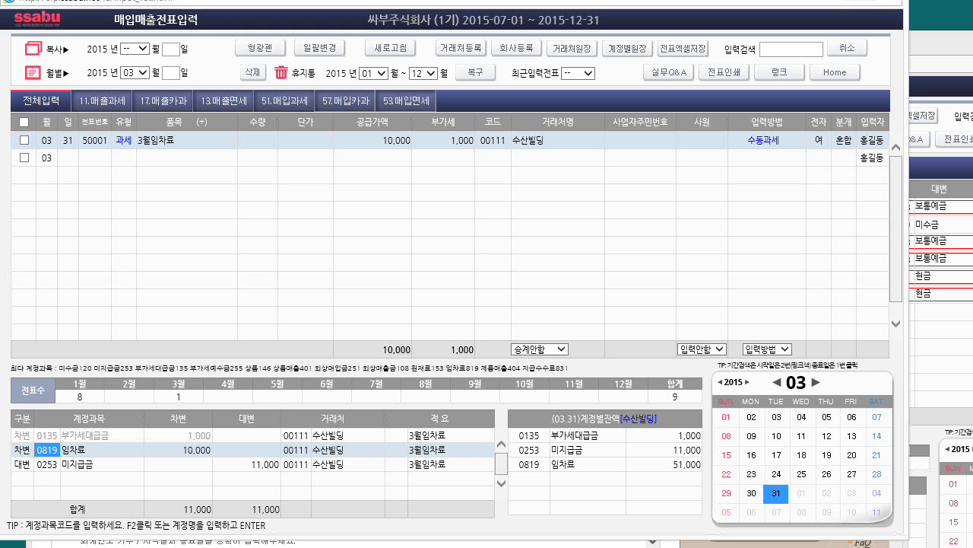
Step: Close 매입매출전표입력, return to 자금전표입력 and display the April vouchers
key(alt+F4)
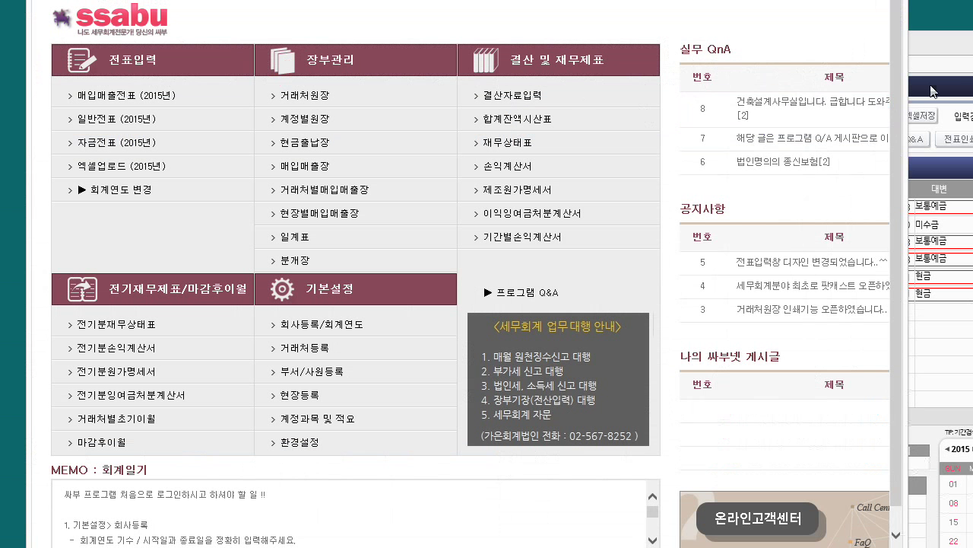
click(932, 42)
drag(808, 50, 622, 25)
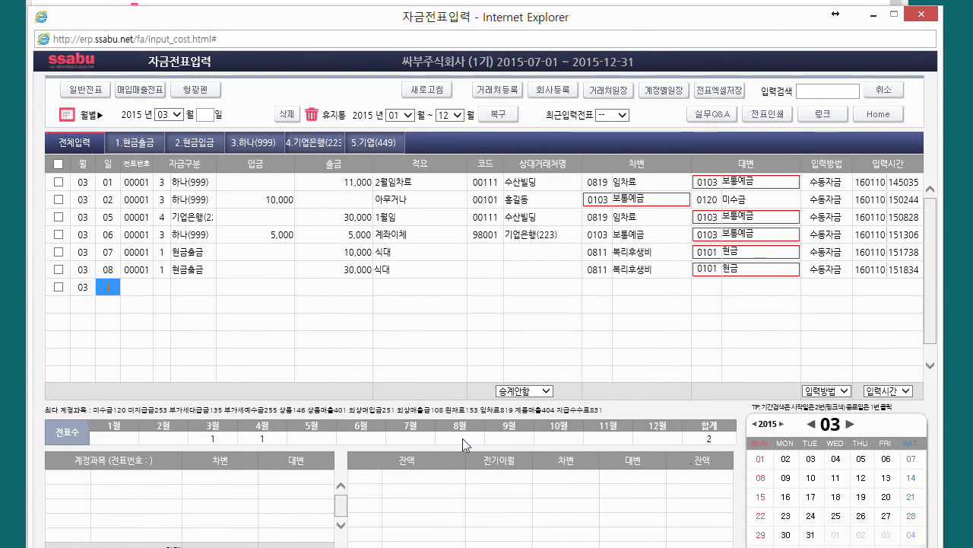
click(261, 438)
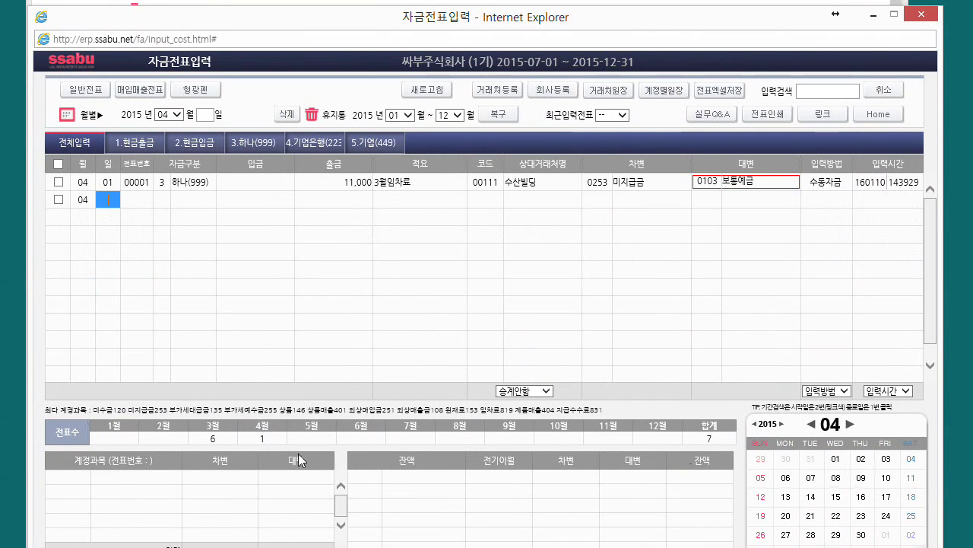
Step: Examine the 자금구분, 출금, 차변 account and 거래처 of the 04-01 3월임차료 line
click(165, 182)
click(354, 184)
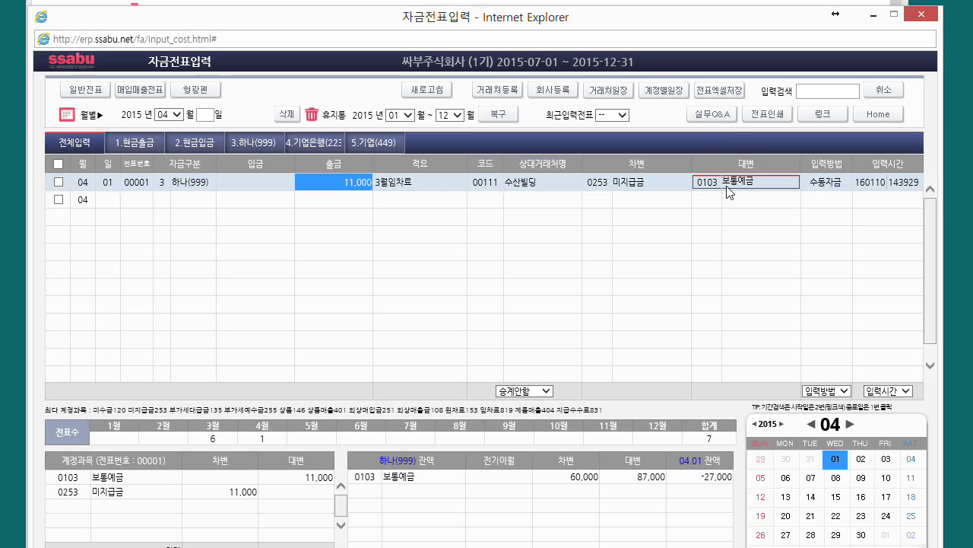
click(603, 184)
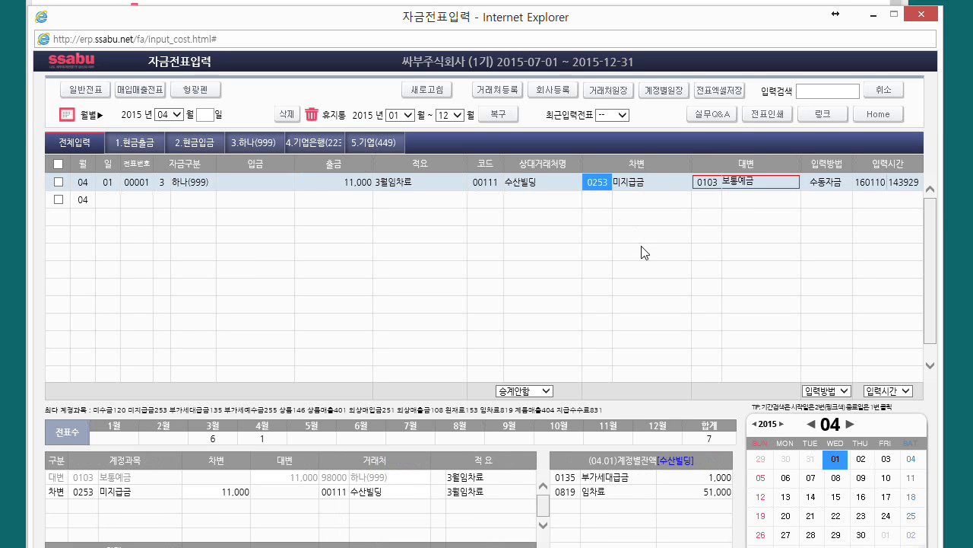
click(484, 183)
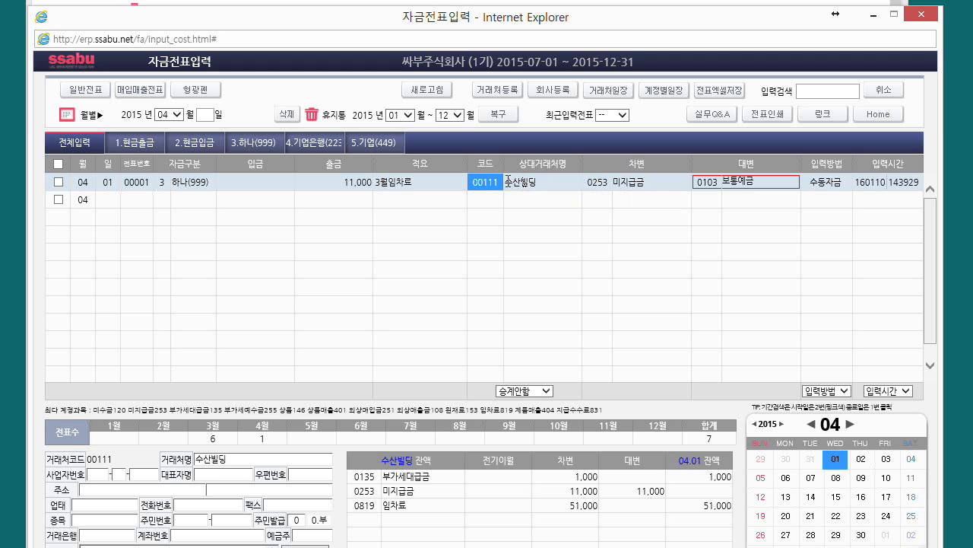
Step: Re-enter the 거래처 of the 04-01 3월임차료 line as 00111 수산빌딩
text(ㅈ)
text(산)
key(Return)
key(Left)
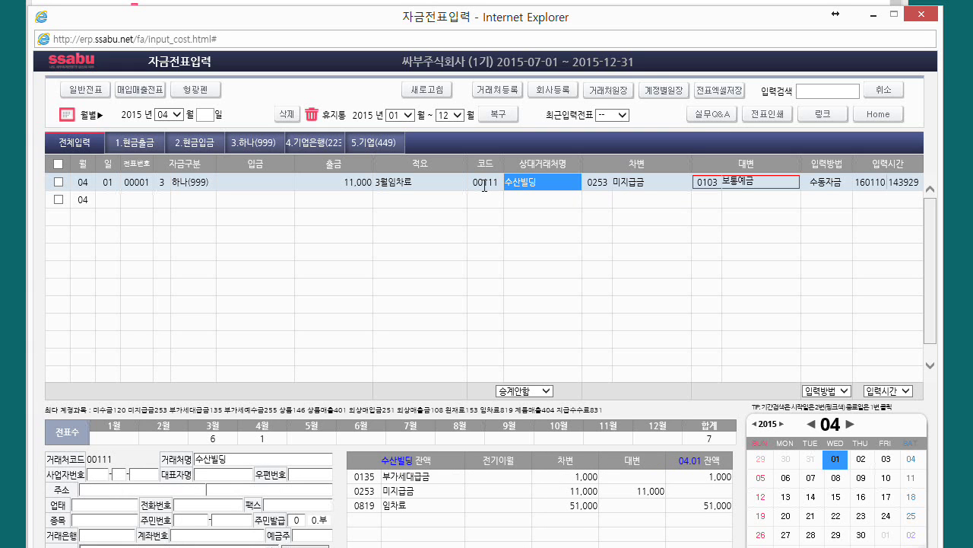
Step: Change the 차변 account of the 04-01 3월임차료 line to 0819 임차료 (판매관리비)
key(Right)
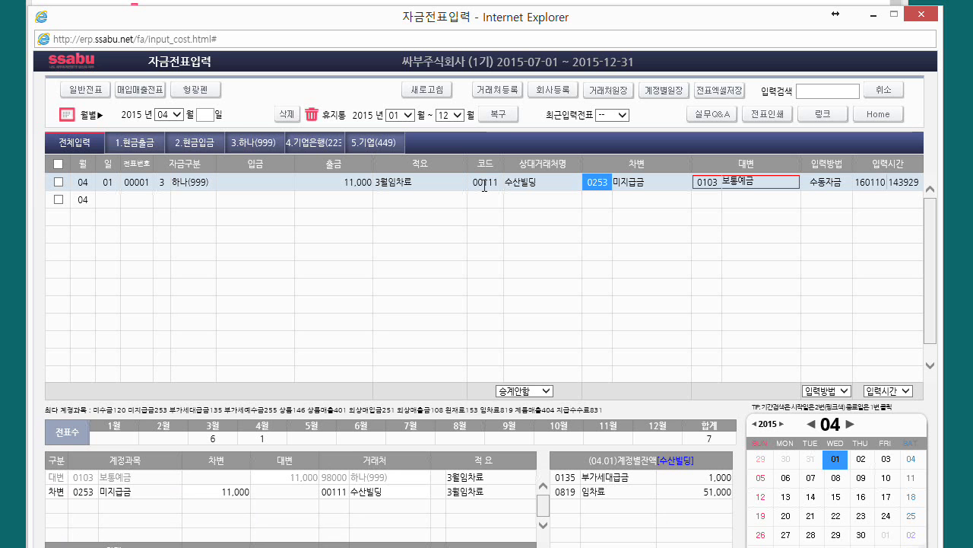
key(alt+Tab)
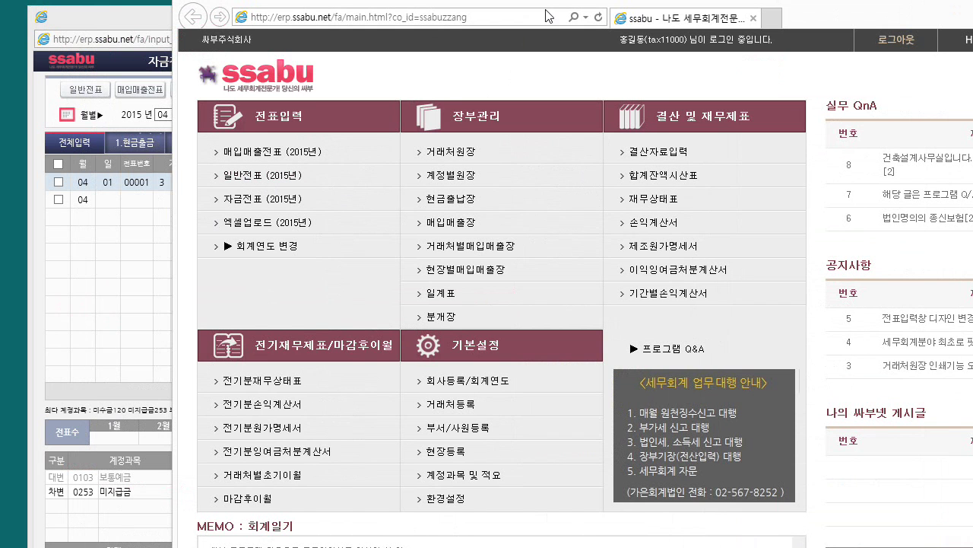
drag(569, 4, 2, 57)
click(601, 184)
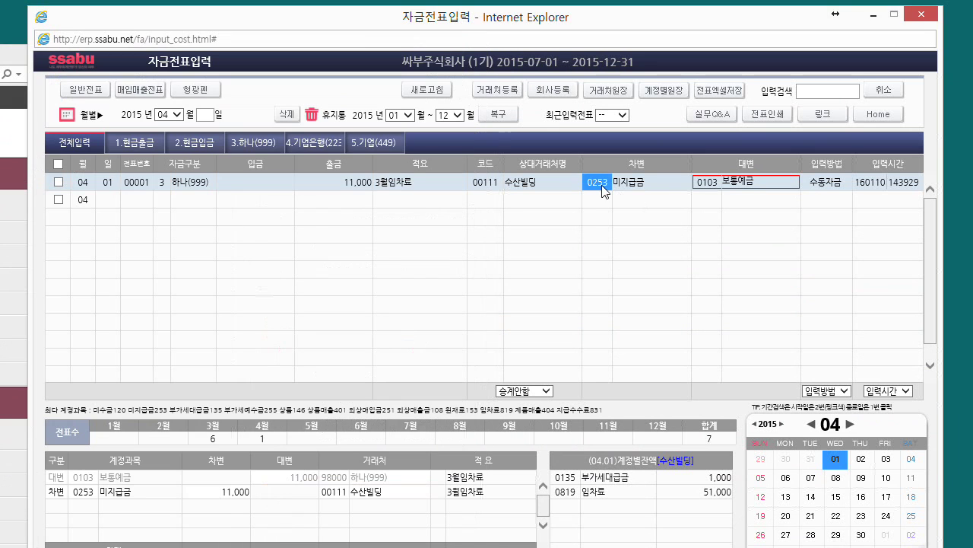
text(임채)
text(료)
key(Return)
key(Down)
key(Down)
key(Down)
key(Down)
key(Down)
key(Down)
key(Down)
key(Down)
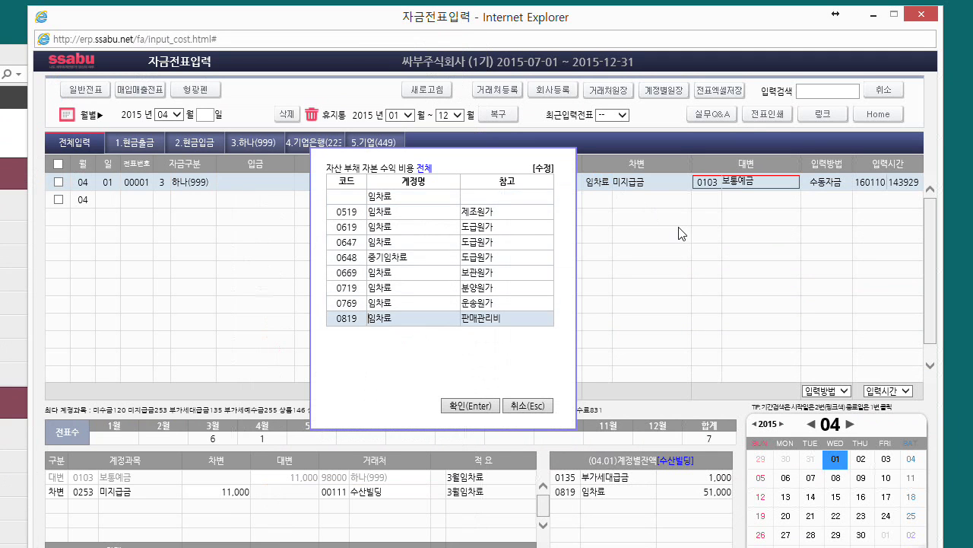
key(Return)
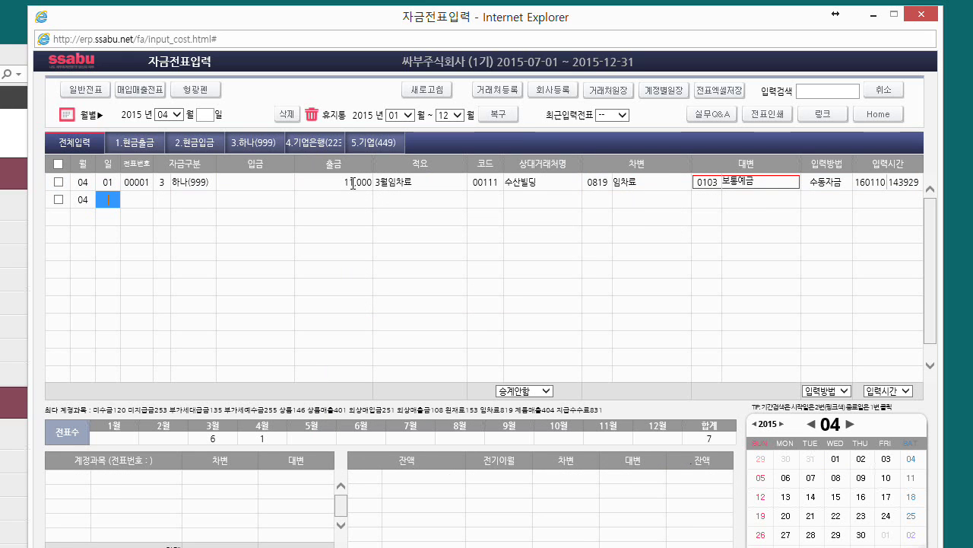
Step: Examine the 분개 of the 03-31 3월임차료 voucher in 매입매출전표입력, focusing on its 0819 임차료 debit entry
click(598, 182)
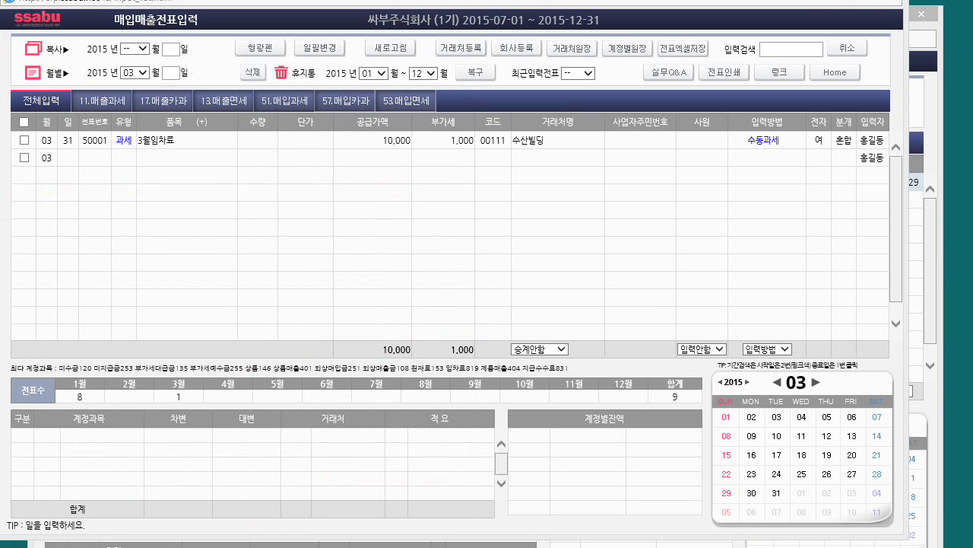
click(850, 143)
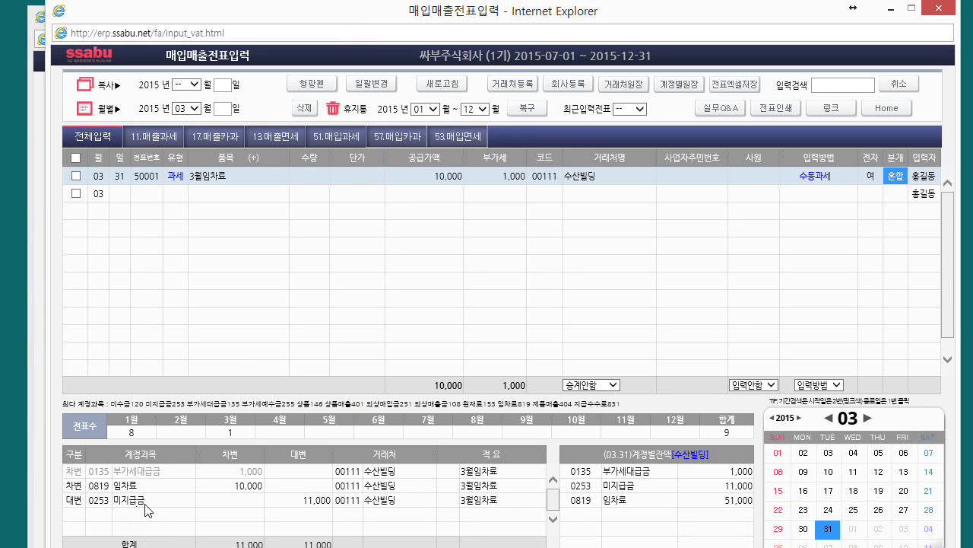
click(104, 486)
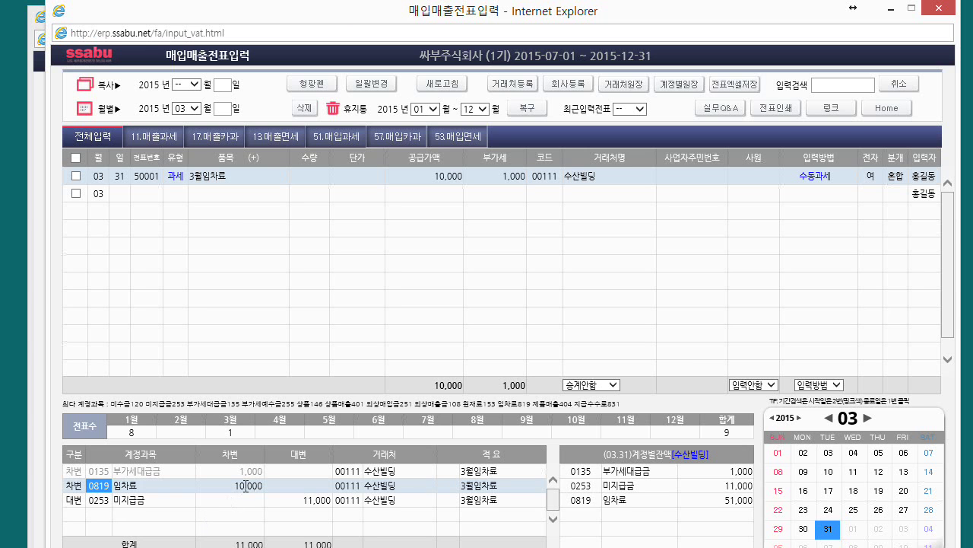
click(245, 481)
drag(517, 13, 163, 176)
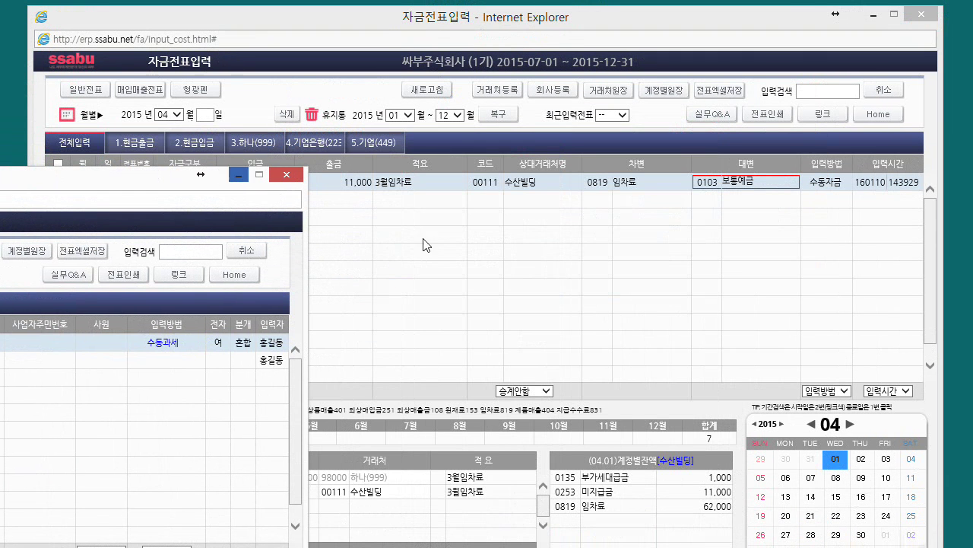
Step: Compare the 차변 account of the 04-01 자금전표 line with the 03-31 3월임차료 voucher in 매입매출전표입력
click(454, 252)
click(606, 189)
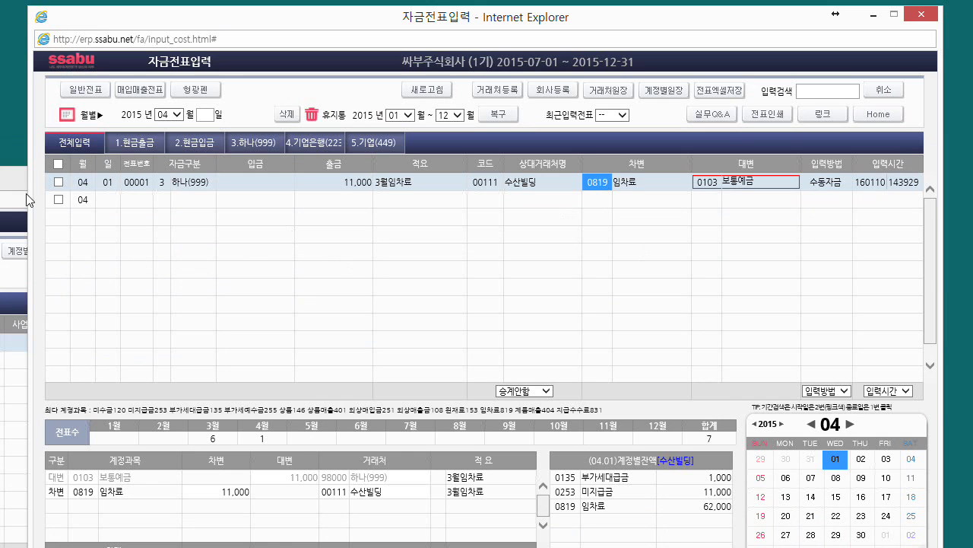
drag(16, 182, 586, 277)
drag(338, 274, 391, 75)
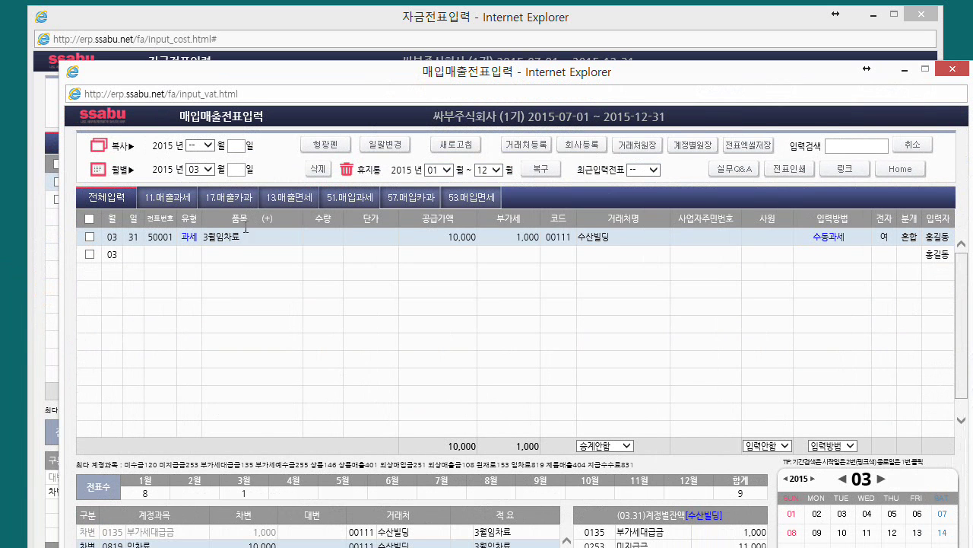
drag(248, 90, 253, 60)
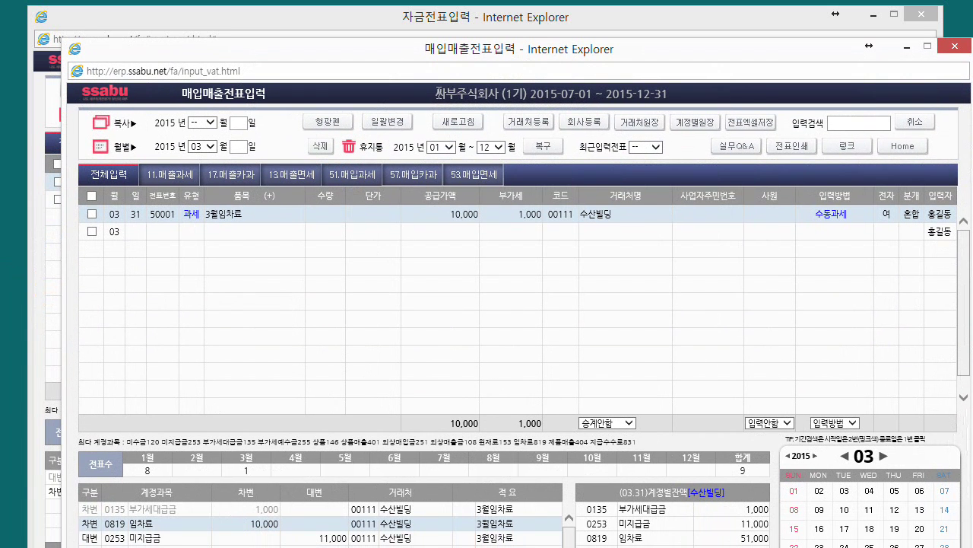
drag(427, 63, 0, 214)
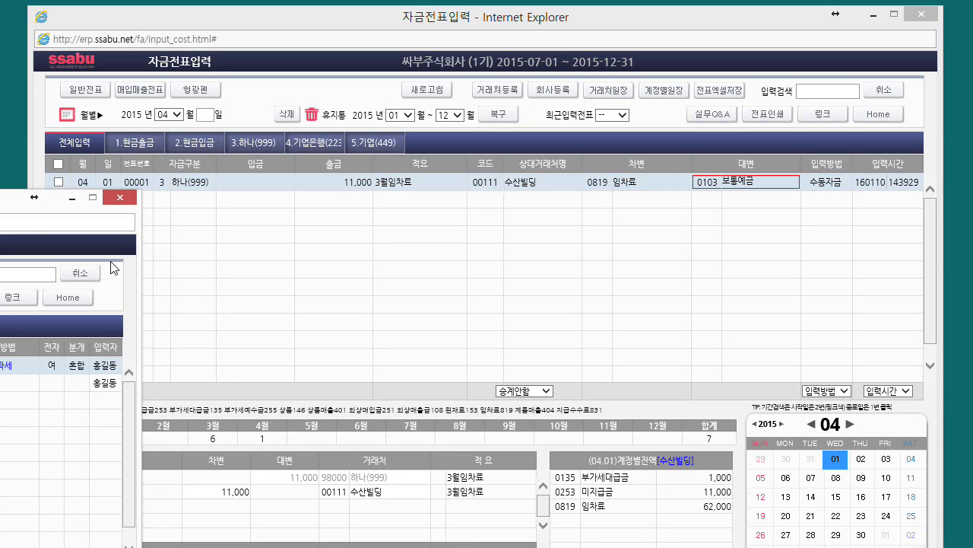
drag(16, 197, 690, 11)
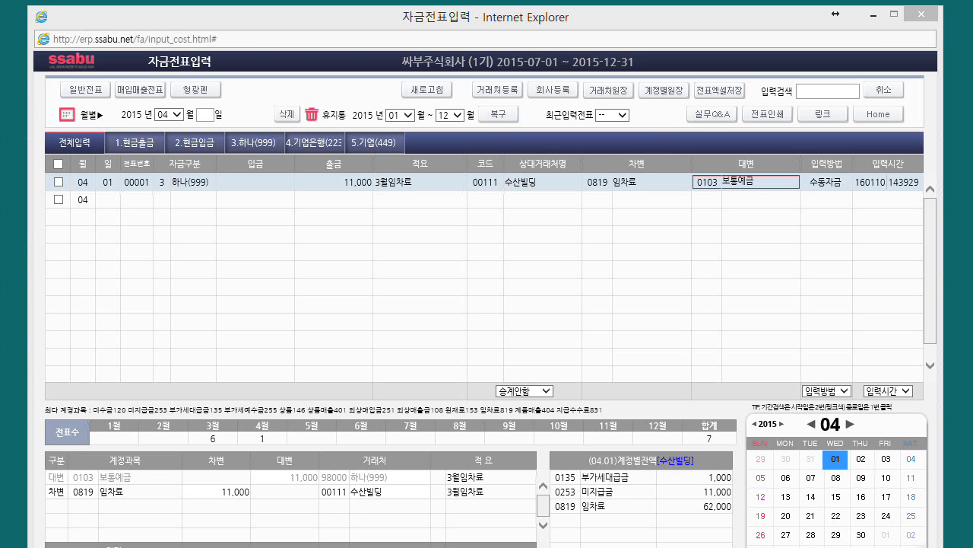
drag(2, 38, 960, 53)
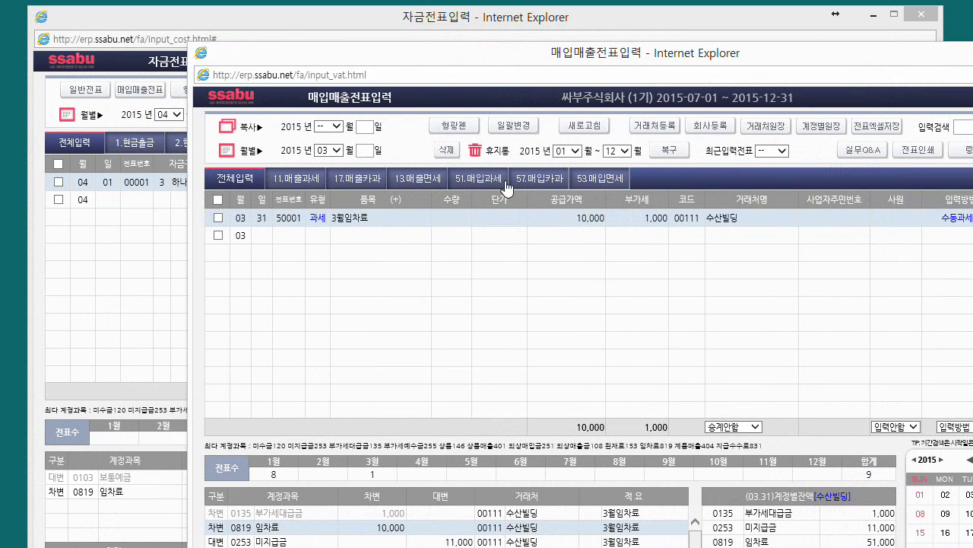
drag(344, 56, 323, 0)
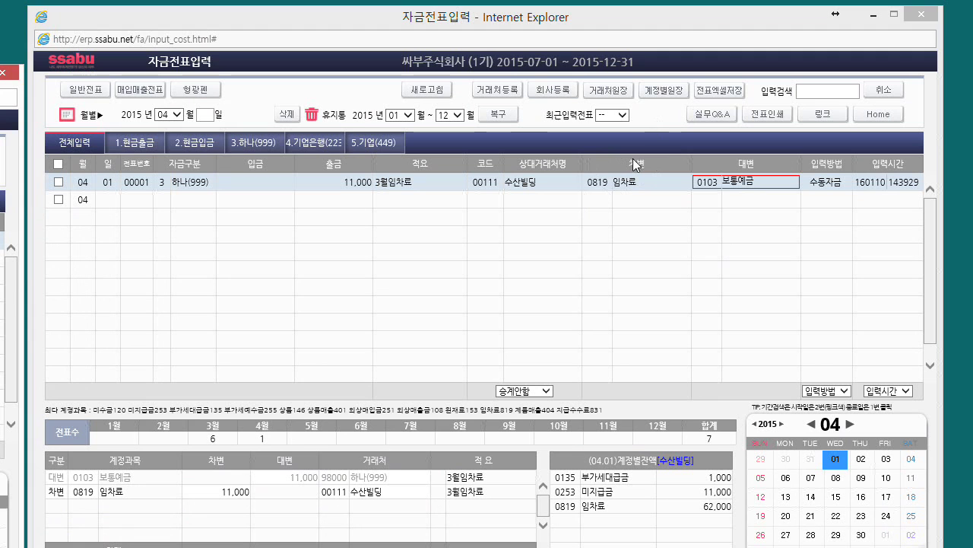
Step: Set the 차변 account of the 04-01 3월임차료 line to 0253 미지급금
click(607, 181)
text(미지)
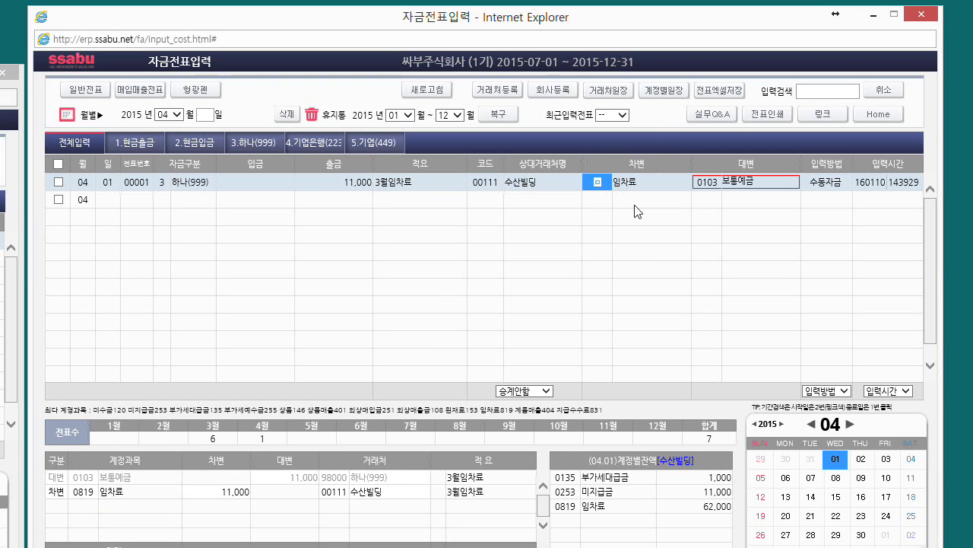
key(Return)
key(Down)
key(Down)
key(Down)
key(Down)
key(Down)
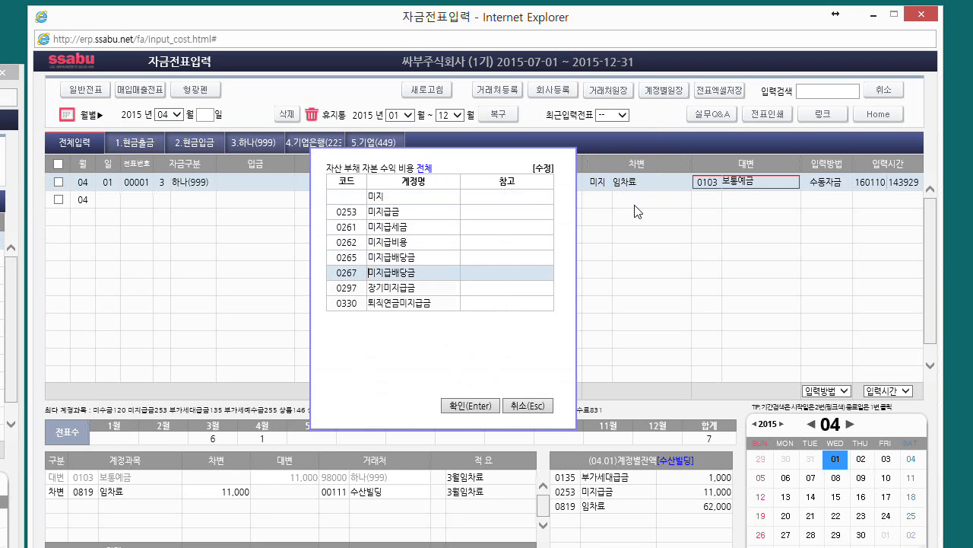
key(Up)
key(Up)
key(Up)
key(Up)
key(Up)
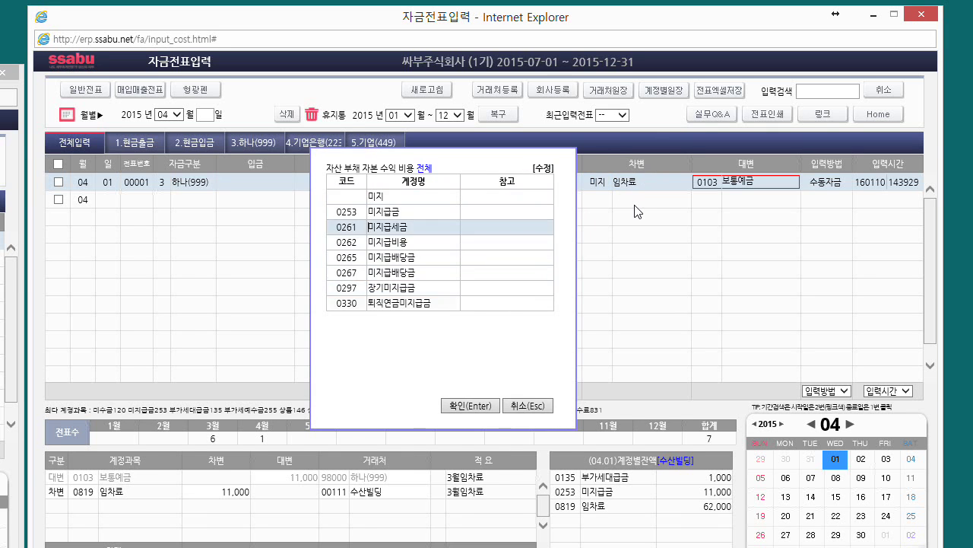
key(Return)
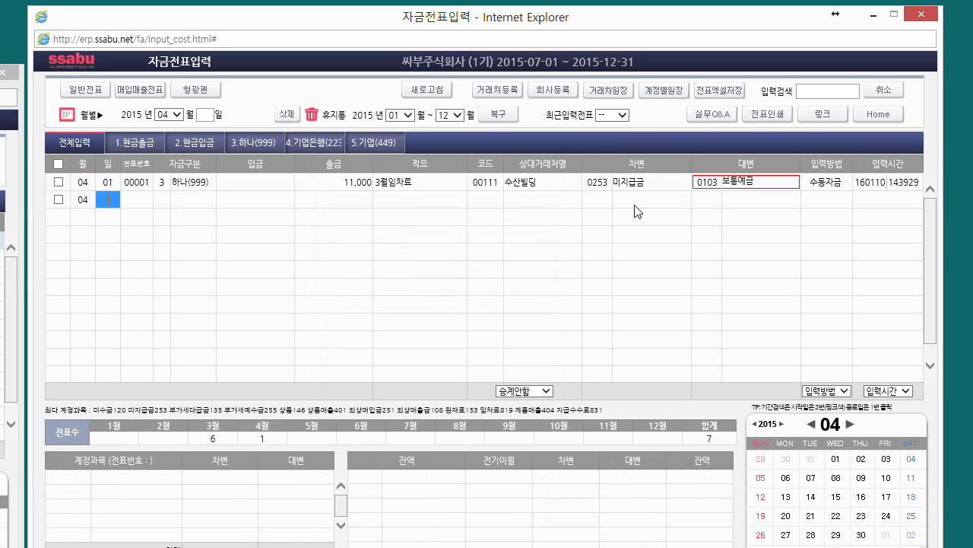